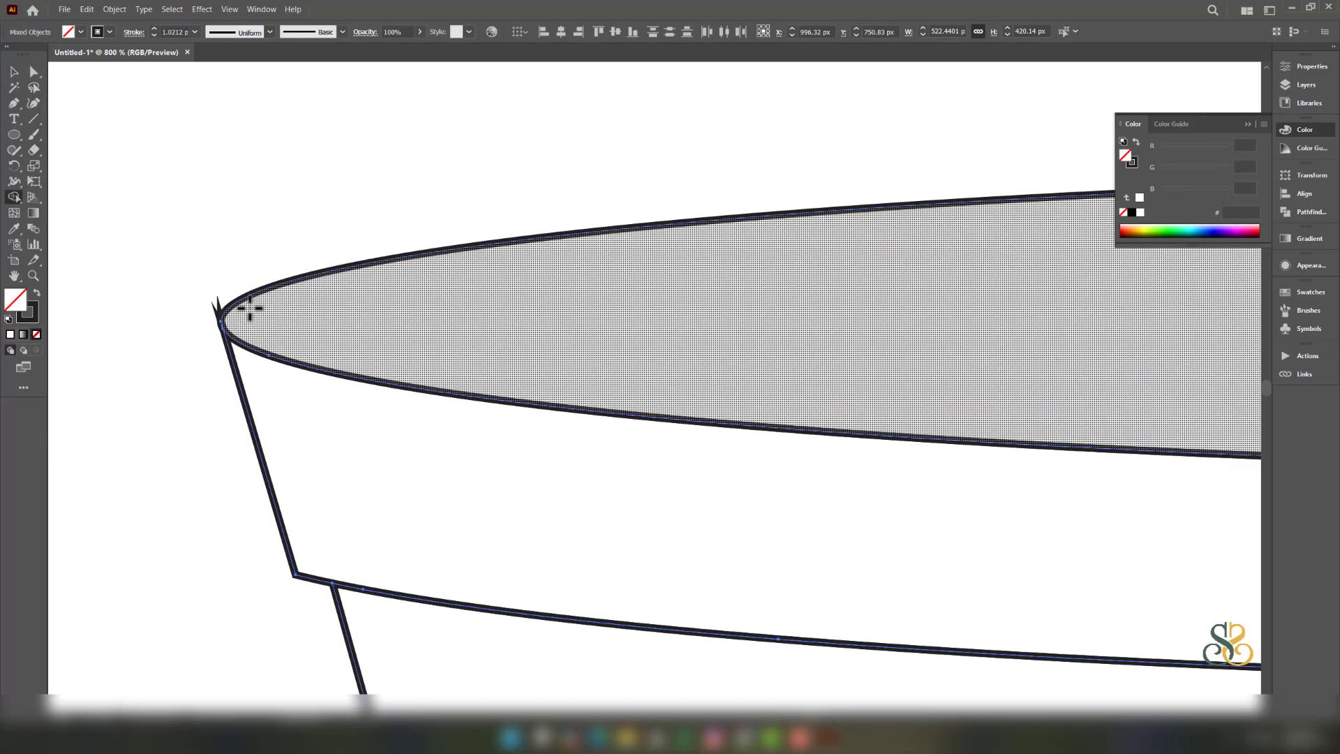
- Delete the leftover thin sliver beneath the pot's top oval
{"action": "left_click", "coordinate": [14, 68]}
{"action": "left_click_drag", "start_coordinate": [261, 355], "coordinate": [335, 359]}
{"action": "key", "text": "ctrl+z"}
{"action": "left_click", "coordinate": [170, 260]}
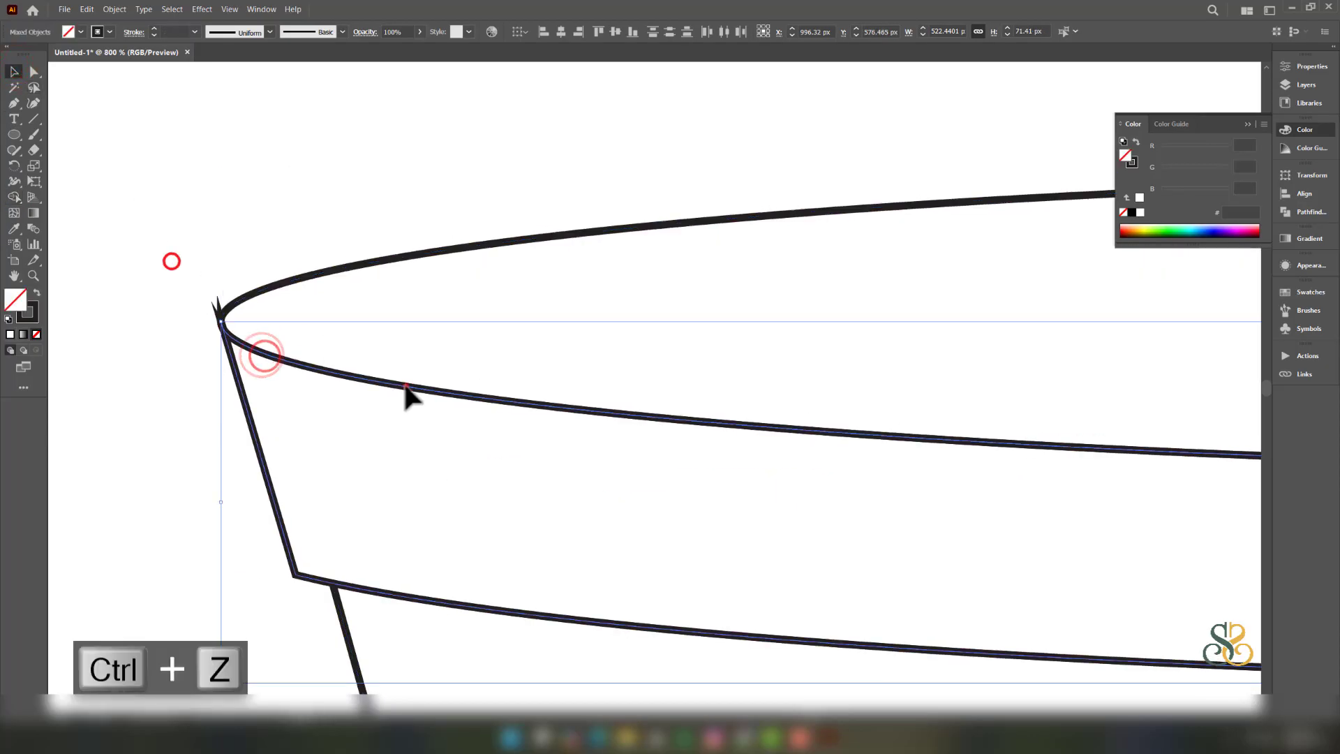
{"action": "left_click", "coordinate": [405, 384]}
{"action": "left_click", "coordinate": [264, 468], "text": "shift"}
{"action": "key", "text": "Delete"}
{"action": "scroll", "coordinate": [716, 403], "scroll_direction": "down", "scroll_amount": 6}
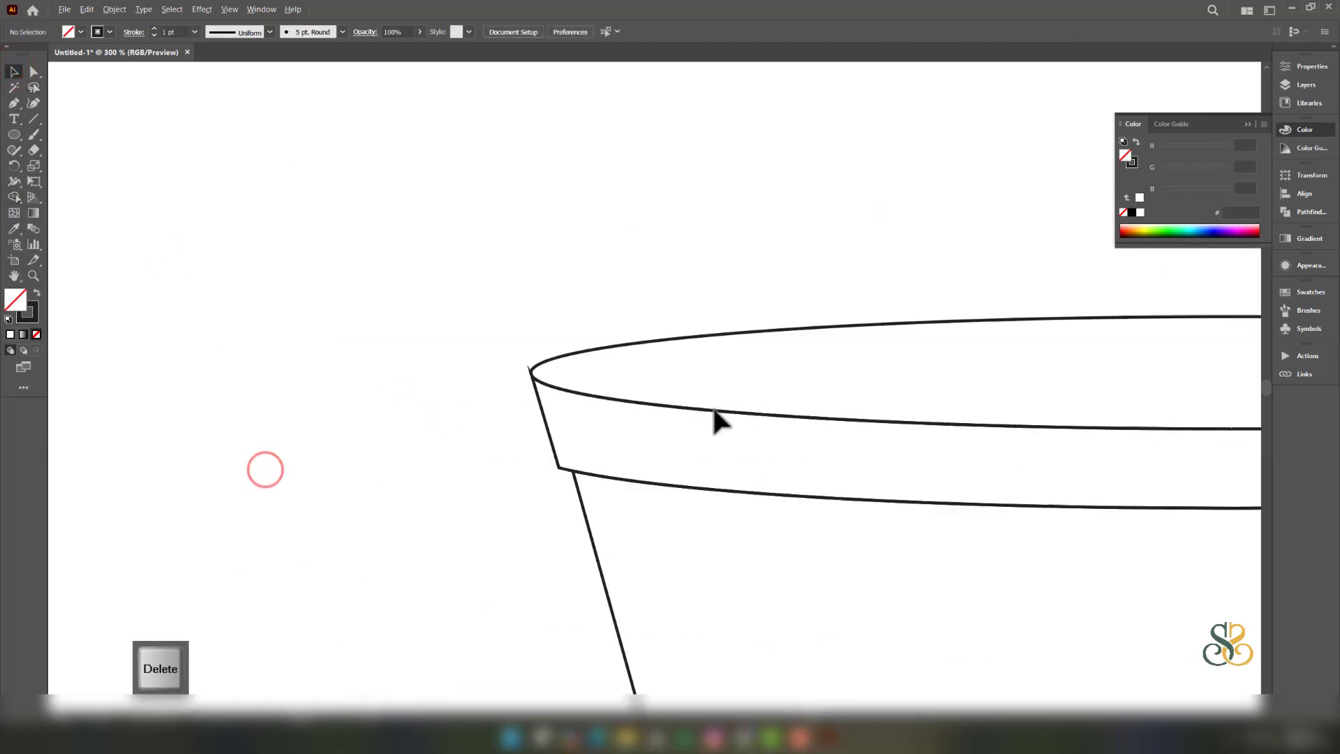
- Shift the pot down, delete another exposed sliver, then move the pot back up-left
{"action": "left_click_drag", "start_coordinate": [1024, 446], "coordinate": [757, 382]}
{"action": "left_click_drag", "start_coordinate": [881, 409], "coordinate": [589, 238]}
{"action": "left_click_drag", "start_coordinate": [679, 344], "coordinate": [679, 396]}
{"action": "left_click_drag", "start_coordinate": [710, 293], "coordinate": [913, 338]}
{"action": "key", "text": "Delete"}
{"action": "scroll", "coordinate": [733, 412], "scroll_direction": "down", "scroll_amount": 3}
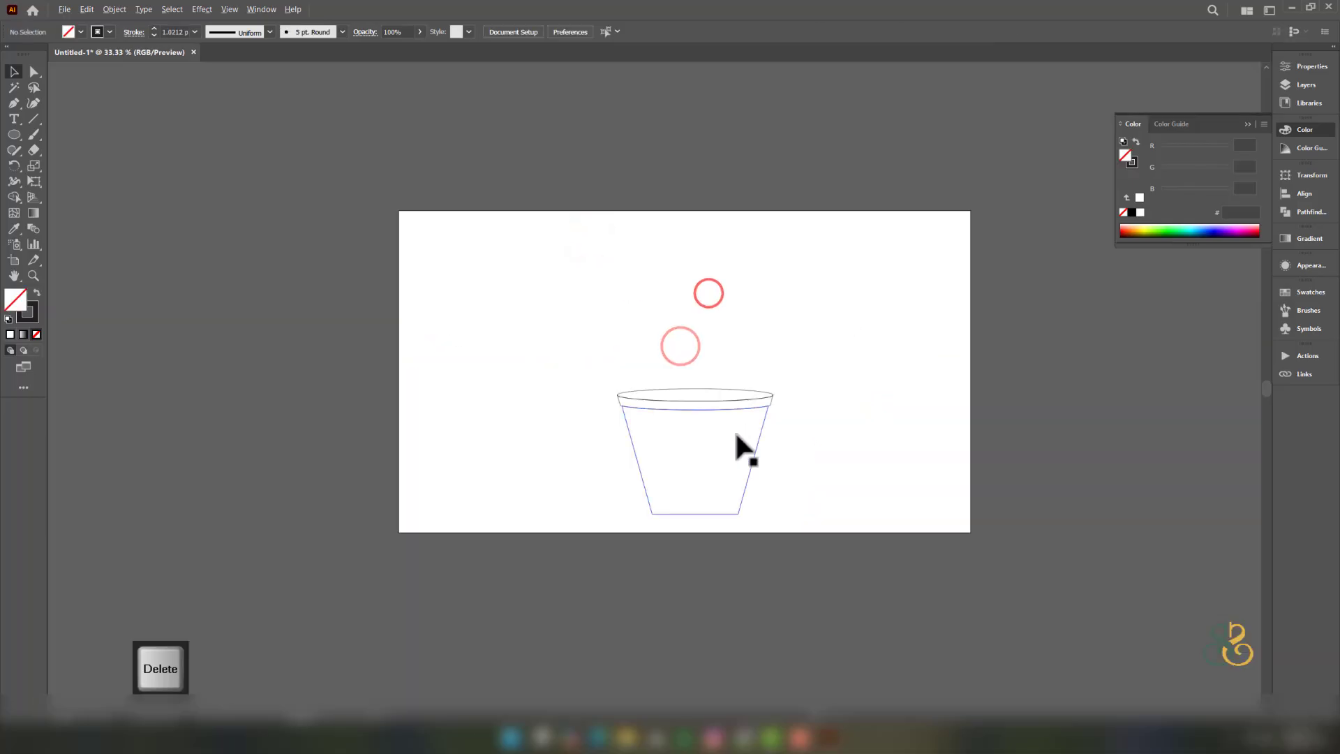
{"action": "scroll", "coordinate": [736, 431], "scroll_direction": "up", "scroll_amount": 2}
{"action": "left_click_drag", "start_coordinate": [437, 277], "coordinate": [597, 345]}
- Draw a flat oval and fit it across the pot's base line
{"action": "left_click", "coordinate": [14, 134]}
{"action": "mouse_move", "coordinate": [493, 551]}
{"action": "left_mouse_down"}
{"action": "mouse_move", "coordinate": [664, 551]}
{"action": "mouse_move", "coordinate": [665, 537]}
{"action": "left_mouse_up"}
{"action": "key", "text": "v"}
{"action": "scroll", "coordinate": [554, 560], "scroll_direction": "up", "scroll_amount": 4}
{"action": "left_click_drag", "start_coordinate": [686, 449], "coordinate": [685, 485]}
{"action": "scroll", "coordinate": [902, 524], "scroll_direction": "down", "scroll_amount": 4}
{"action": "left_click_drag", "start_coordinate": [1052, 525], "coordinate": [705, 268]}
- Merge the base oval, rim and opening areas into the pot body with Shape Builder
{"action": "left_click", "coordinate": [14, 197]}
{"action": "left_click_drag", "start_coordinate": [861, 529], "coordinate": [856, 450]}
{"action": "left_click", "coordinate": [860, 304]}
{"action": "left_click", "coordinate": [857, 282]}
{"action": "left_click", "coordinate": [12, 70]}
{"action": "scroll", "coordinate": [1016, 324], "scroll_direction": "up", "scroll_amount": 1}
{"action": "left_click_drag", "start_coordinate": [1059, 349], "coordinate": [924, 346]}
{"action": "left_click_drag", "start_coordinate": [1011, 363], "coordinate": [930, 355]}
- Draw a thin rectangular band across the pot body plus a thinner copy just below it
{"action": "right_click", "coordinate": [14, 134]}
{"action": "left_click", "coordinate": [60, 132]}
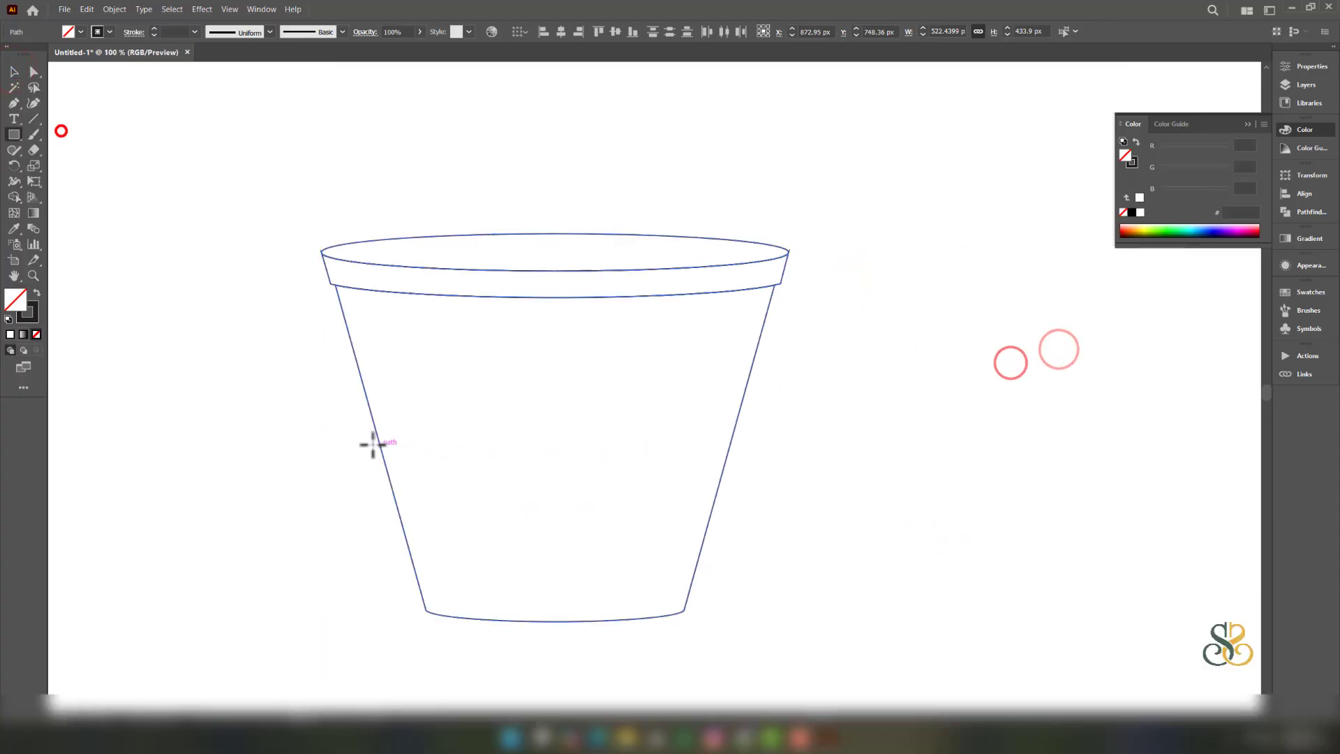
{"action": "left_click_drag", "start_coordinate": [352, 443], "coordinate": [749, 474]}
{"action": "left_click", "coordinate": [13, 72]}
{"action": "left_click_drag", "start_coordinate": [602, 443], "coordinate": [601, 481]}
{"action": "left_click_drag", "start_coordinate": [550, 481], "coordinate": [550, 489]}
{"action": "left_click_drag", "start_coordinate": [573, 488], "coordinate": [572, 481]}
- Trim the band ends sticking outside the pot and merge the inner band regions
{"action": "left_click_drag", "start_coordinate": [852, 562], "coordinate": [684, 433]}
{"action": "left_click", "coordinate": [14, 197]}
{"action": "left_click", "coordinate": [452, 467]}
{"action": "left_click", "coordinate": [360, 460], "text": "alt"}
{"action": "left_click", "coordinate": [365, 489], "text": "alt"}
{"action": "left_click", "coordinate": [736, 491], "text": "alt"}
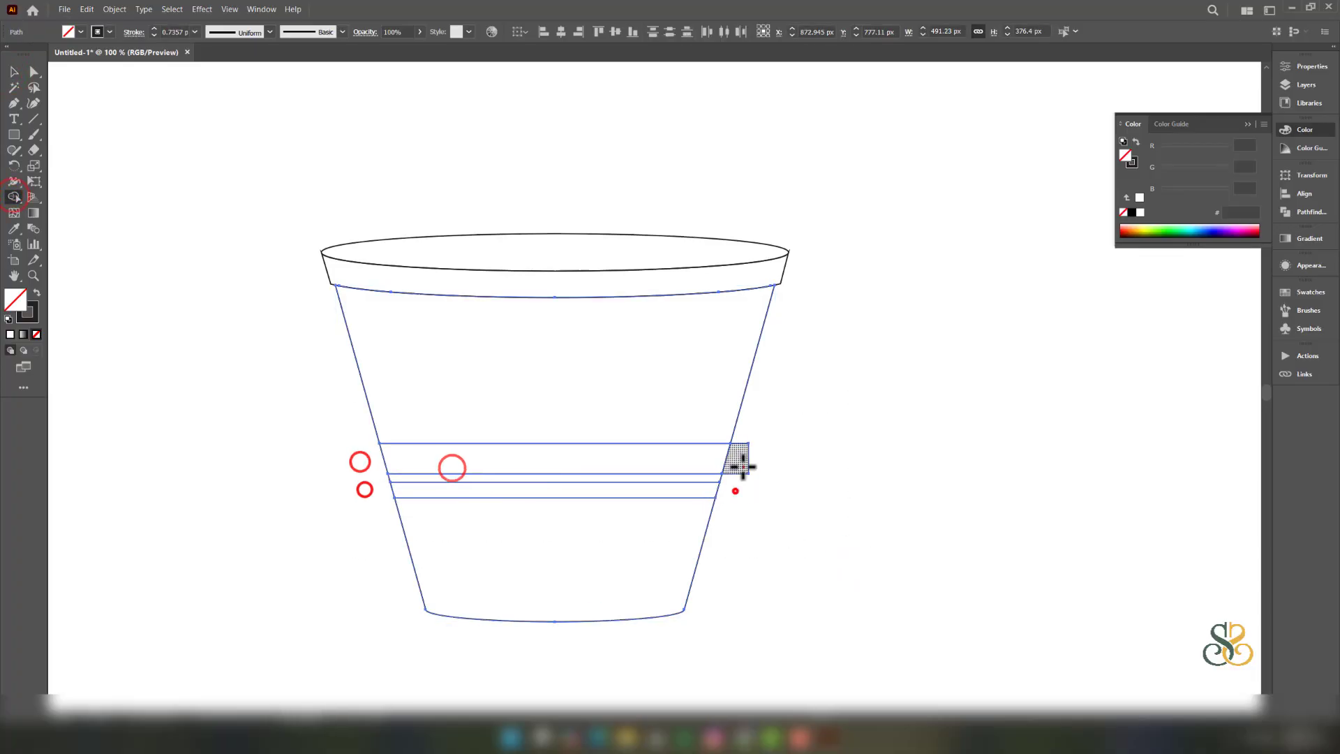
{"action": "left_click", "coordinate": [744, 467], "text": "alt"}
{"action": "left_click", "coordinate": [665, 493]}
{"action": "left_click", "coordinate": [665, 480]}
{"action": "left_click", "coordinate": [681, 409]}
{"action": "left_click", "coordinate": [643, 553]}
- Move the finished pot to the left side of the page
{"action": "left_click", "coordinate": [14, 72]}
{"action": "scroll", "coordinate": [806, 317], "scroll_direction": "down", "scroll_amount": 2}
{"action": "left_click_drag", "start_coordinate": [865, 275], "coordinate": [793, 388]}
{"action": "left_click", "coordinate": [842, 387]}
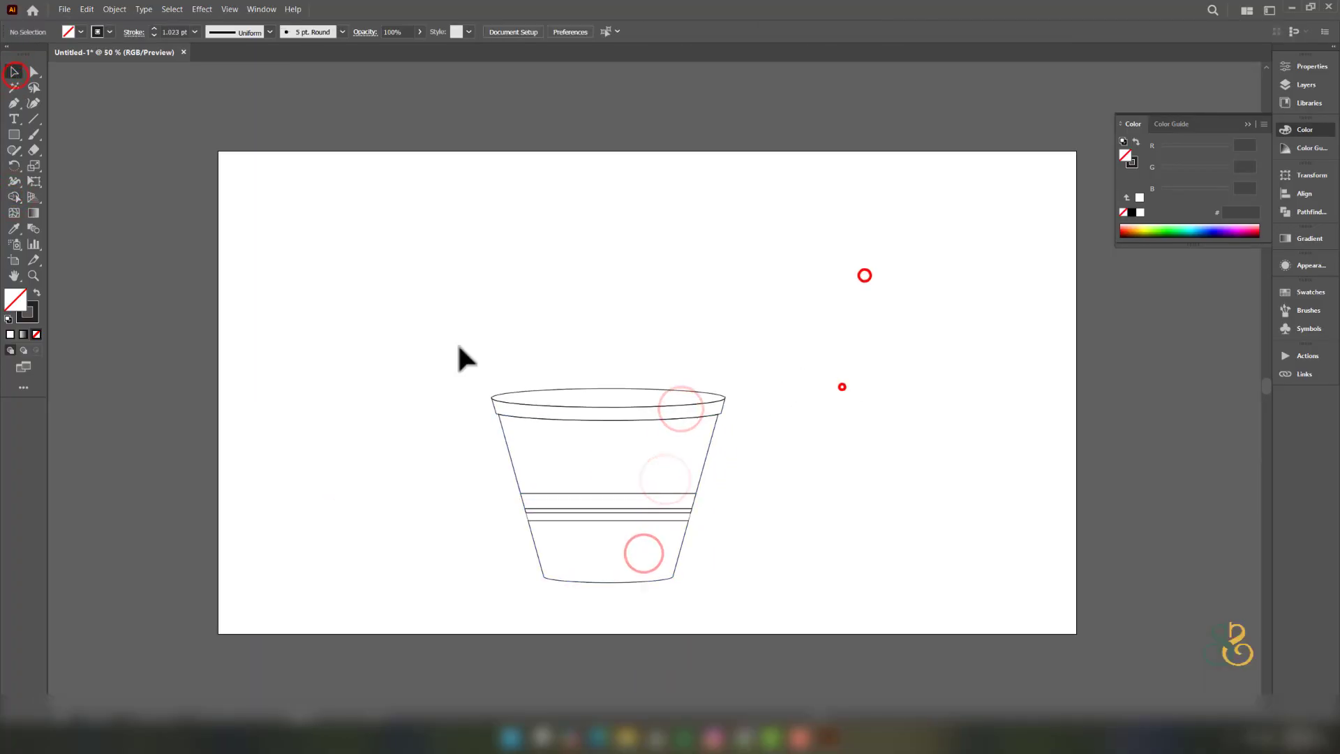
{"action": "left_click_drag", "start_coordinate": [399, 332], "coordinate": [687, 552]}
{"action": "left_click_drag", "start_coordinate": [679, 495], "coordinate": [460, 519]}
{"action": "left_click_drag", "start_coordinate": [658, 452], "coordinate": [646, 454]}
{"action": "right_click", "coordinate": [14, 135]}
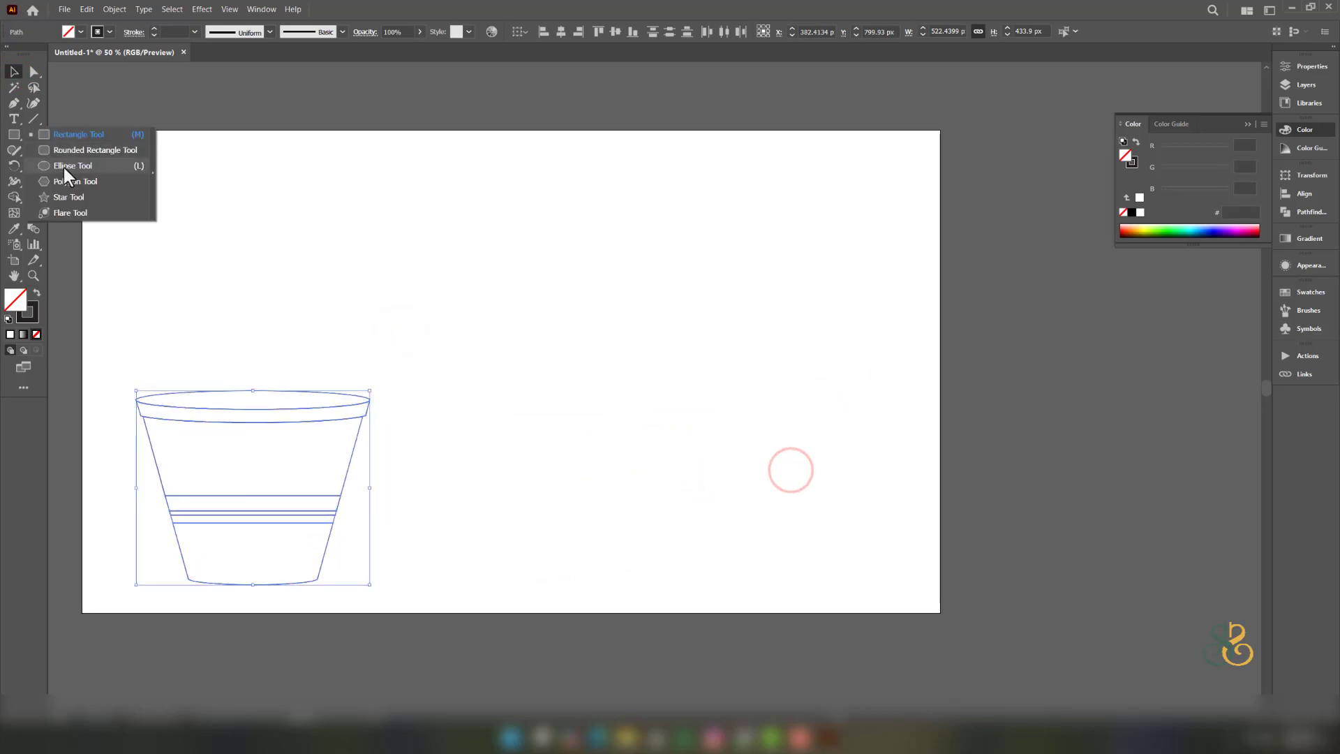
- Draw a square and round two opposite corners into a leaf-shaped petal
{"action": "left_click", "coordinate": [64, 170]}
{"action": "left_click_drag", "start_coordinate": [607, 224], "coordinate": [742, 362]}
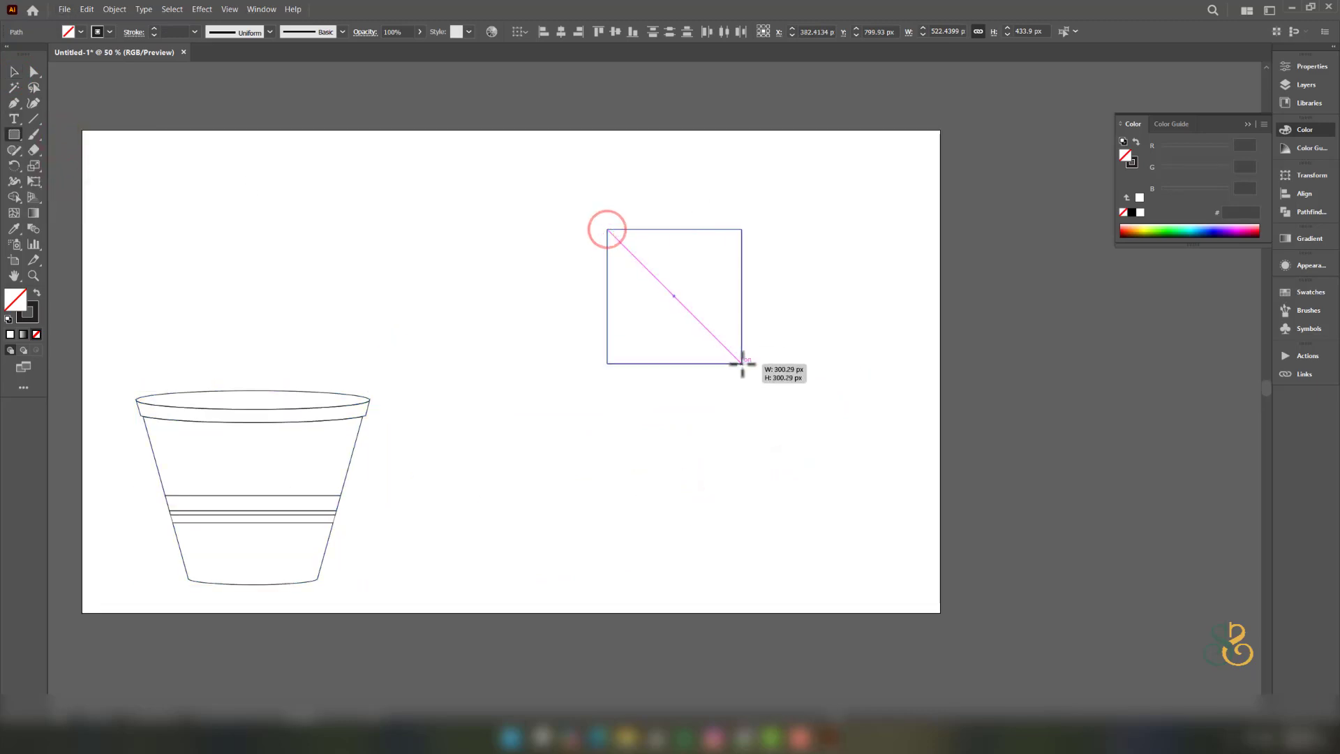
{"action": "left_click_drag", "start_coordinate": [614, 357], "coordinate": [727, 278]}
{"action": "key", "text": "ctrl+z"}
{"action": "left_click", "coordinate": [35, 75]}
{"action": "left_click_drag", "start_coordinate": [733, 200], "coordinate": [775, 253]}
{"action": "left_click_drag", "start_coordinate": [557, 353], "coordinate": [704, 381]}
{"action": "left_click", "coordinate": [13, 72]}
- Copy the two leaves, paste them in front and rotate the copies about 30°
{"action": "left_click", "coordinate": [775, 253]}
{"action": "left_click", "coordinate": [617, 279], "text": "shift"}
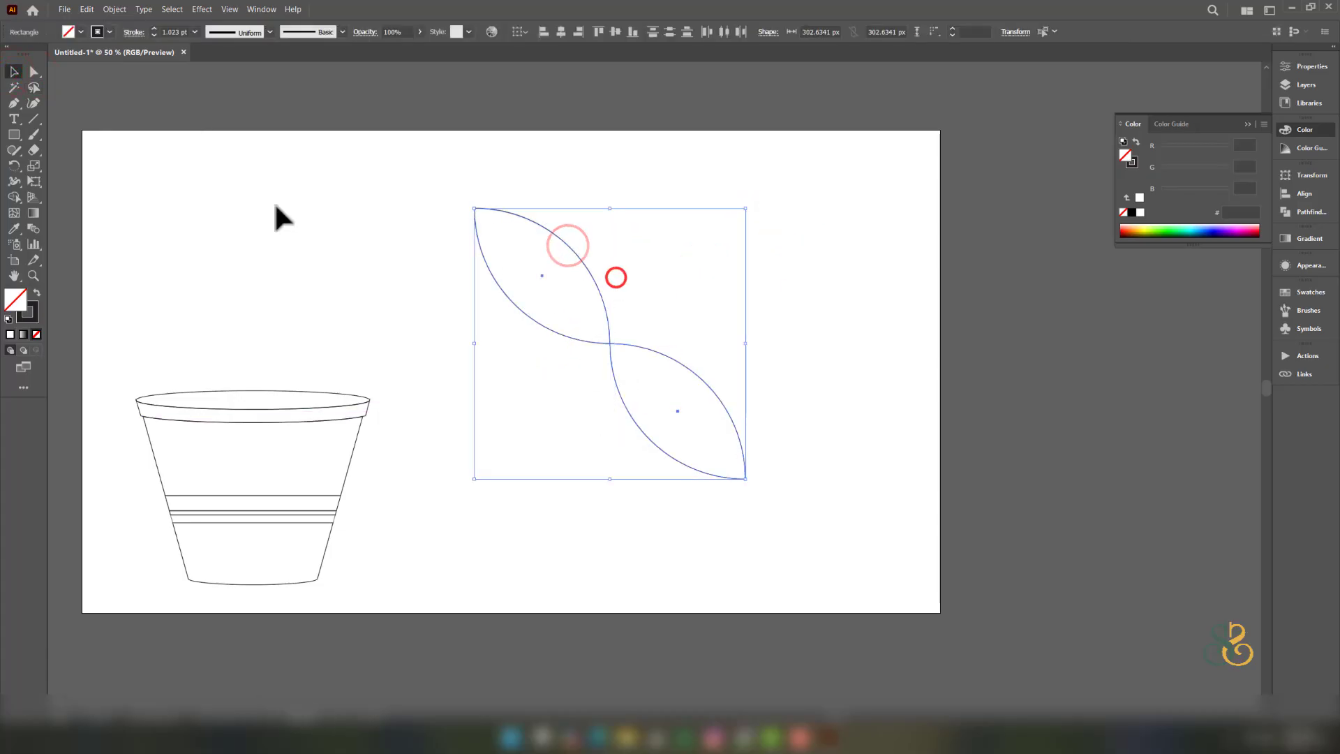
{"action": "key", "text": "ctrl+c"}
{"action": "key", "text": "ctrl+f"}
{"action": "double_click", "coordinate": [14, 166]}
{"action": "left_click_drag", "start_coordinate": [670, 283], "coordinate": [866, 293]}
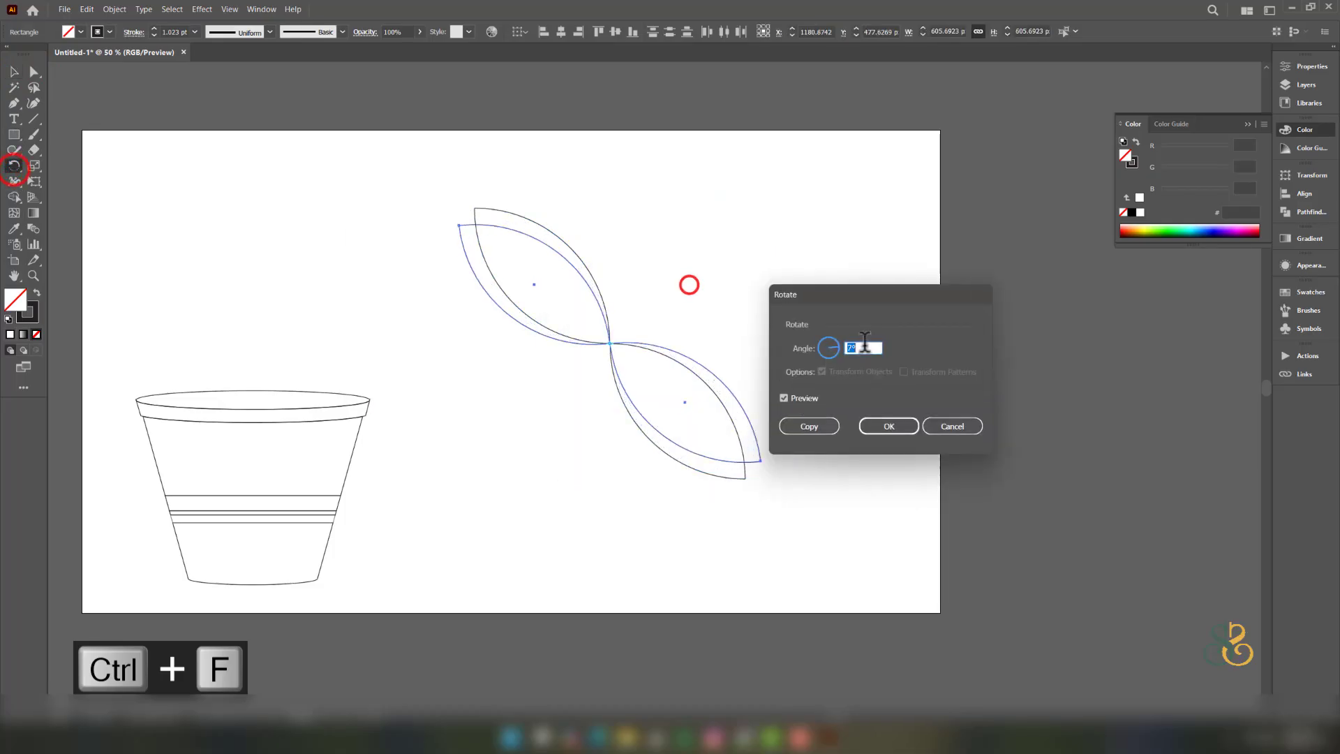
{"action": "scroll", "coordinate": [863, 347], "scroll_direction": "up", "scroll_amount": 20}
{"action": "left_click", "coordinate": [889, 424]}
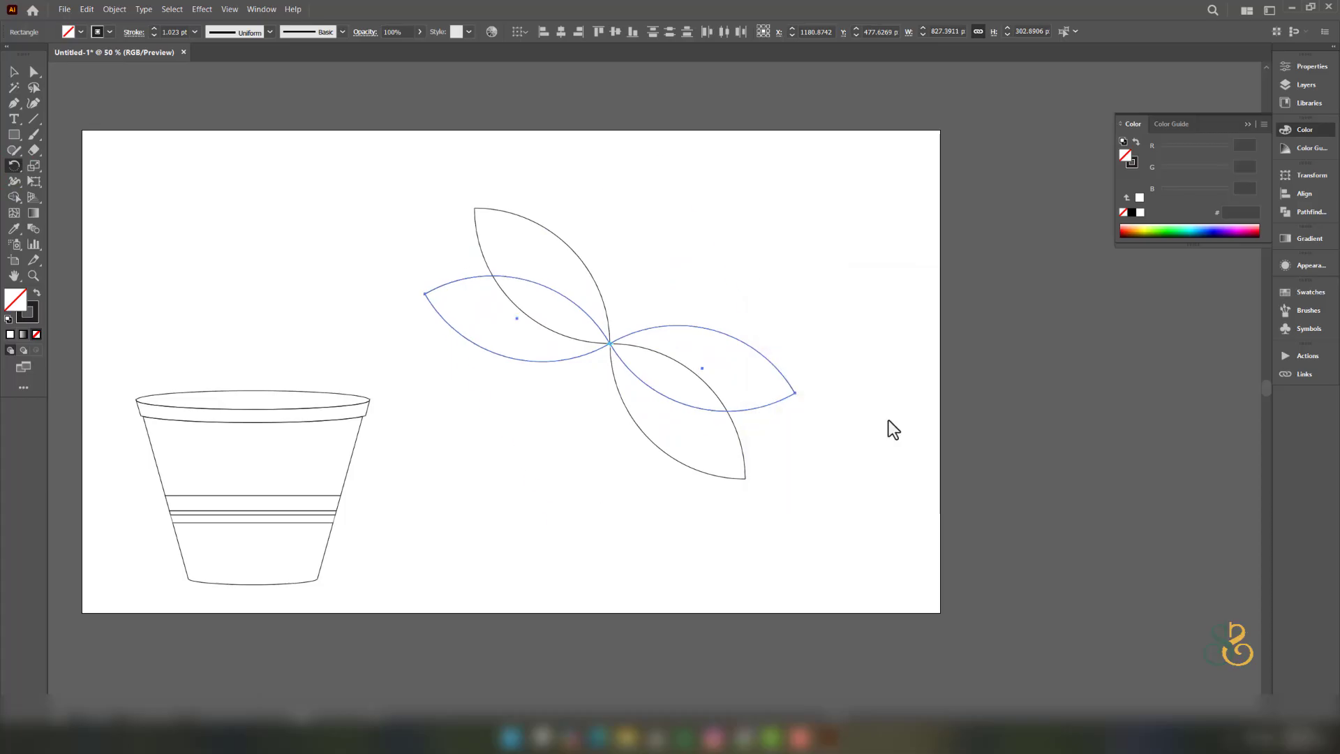
- Reapply the adjusted rotation and repeat it with Ctrl+D to complete the twelve petals
{"action": "key", "text": "ctrl+d"}
{"action": "key", "text": "ctrl+z"}
{"action": "key", "text": "ctrl+z"}
{"action": "double_click", "coordinate": [14, 165]}
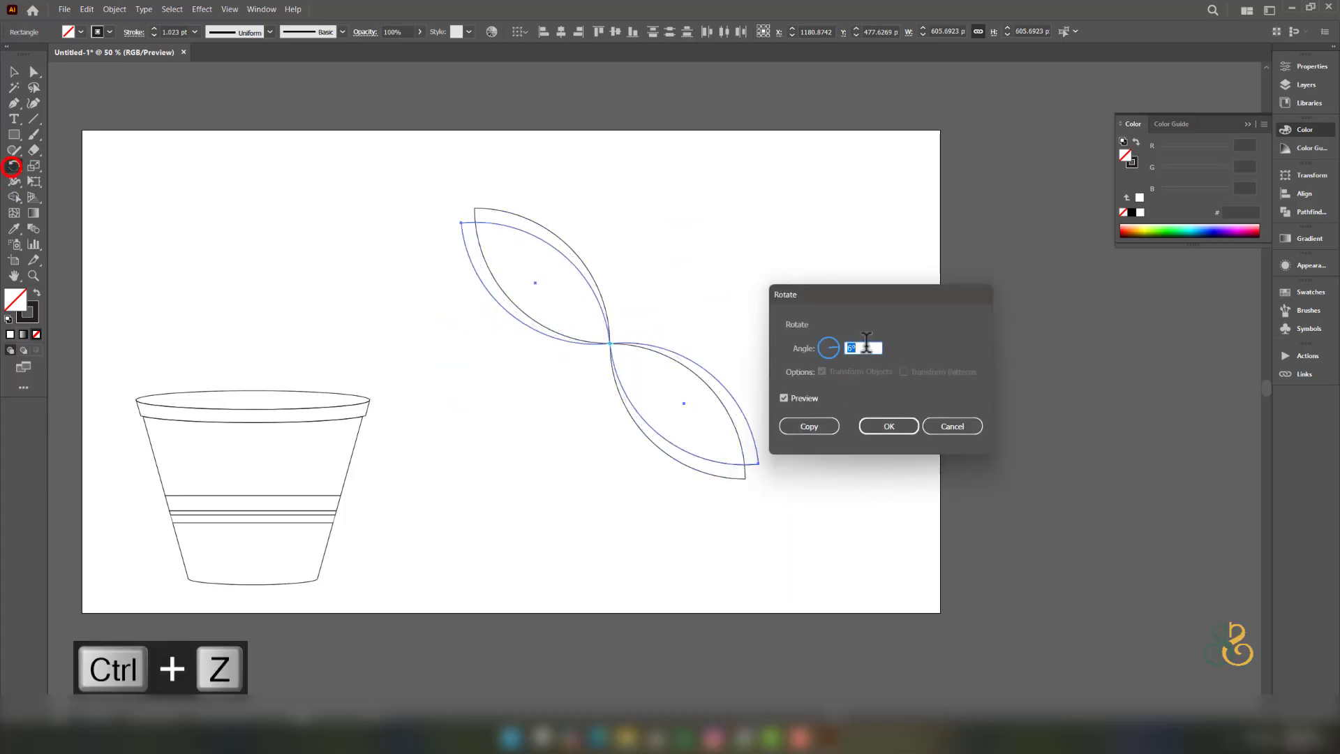
{"action": "scroll", "coordinate": [867, 346], "scroll_direction": "up", "scroll_amount": 20}
{"action": "scroll", "coordinate": [867, 347], "scroll_direction": "up", "scroll_amount": 7}
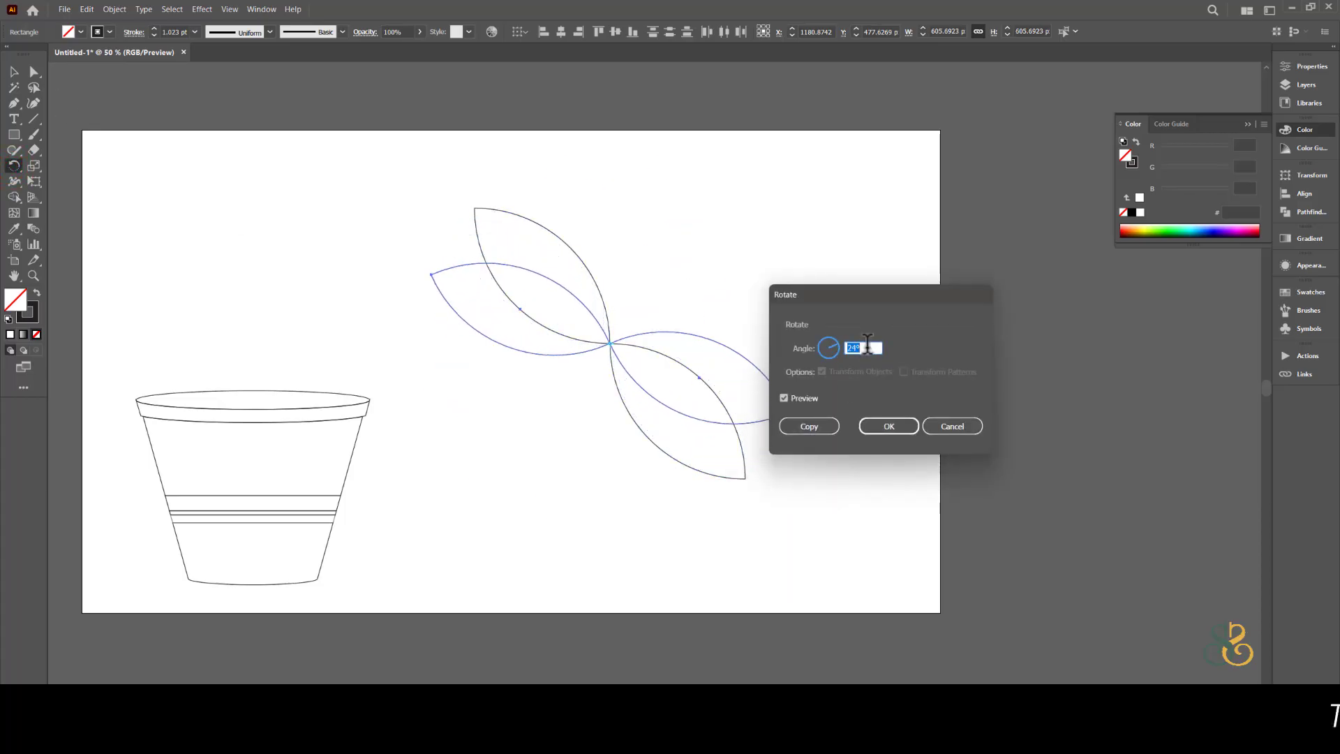
{"action": "left_click", "coordinate": [814, 428]}
{"action": "key", "text": "ctrl+d"}
{"action": "key", "text": "ctrl+d"}
{"action": "key", "text": "ctrl+d"}
{"action": "key", "text": "ctrl+d"}
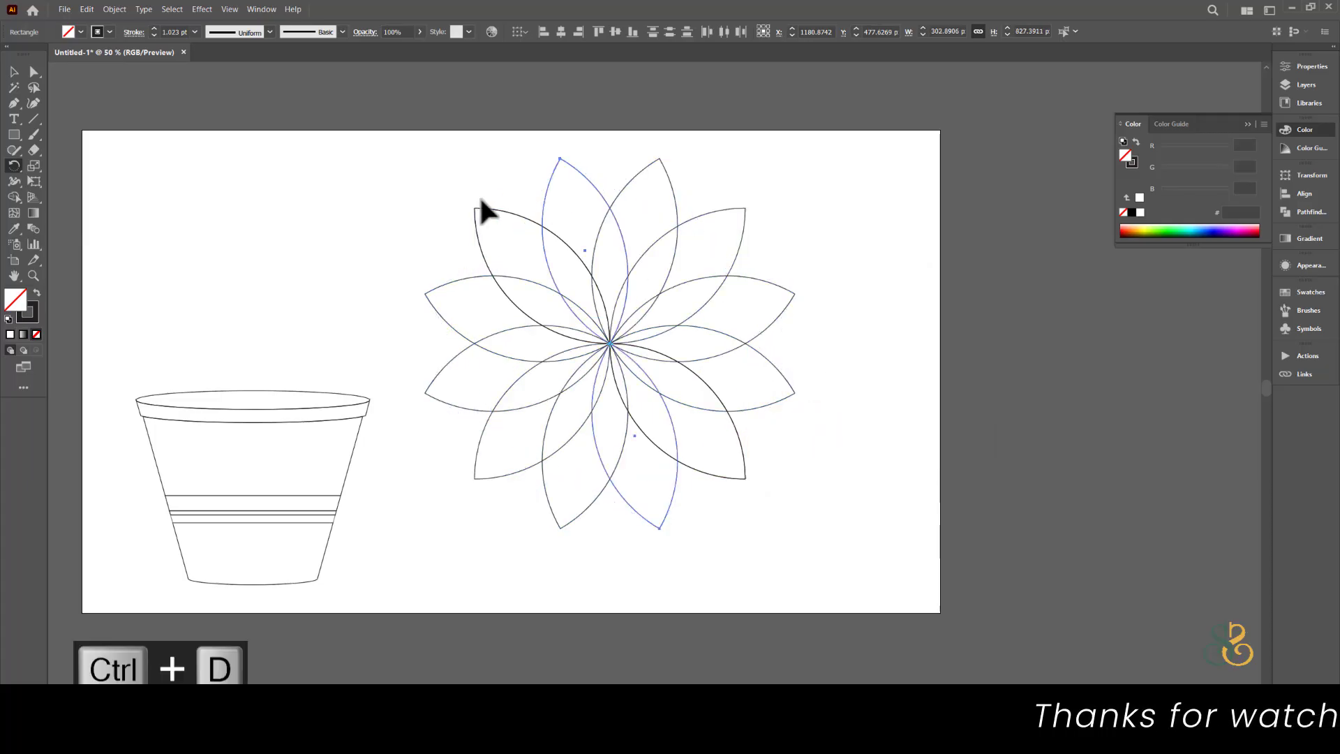
- Delete the stray and duplicate petals, then shrink the flower and group it
{"action": "left_click", "coordinate": [14, 71]}
{"action": "left_click_drag", "start_coordinate": [503, 210], "coordinate": [338, 204]}
{"action": "key", "text": "Delete"}
{"action": "left_click", "coordinate": [738, 433]}
{"action": "key", "text": "Delete"}
{"action": "left_click_drag", "start_coordinate": [840, 536], "coordinate": [403, 122]}
{"action": "left_click_drag", "start_coordinate": [796, 159], "coordinate": [667, 287]}
{"action": "key", "text": "ctrl+g"}
- Duplicate the flower twice above the pot, shrinking one copy into a small flower
{"action": "left_click_drag", "start_coordinate": [611, 344], "coordinate": [511, 291]}
{"action": "left_click_drag", "start_coordinate": [512, 291], "coordinate": [199, 235]}
{"action": "left_click_drag", "start_coordinate": [518, 288], "coordinate": [542, 341]}
{"action": "left_click_drag", "start_coordinate": [592, 285], "coordinate": [558, 320]}
{"action": "left_click_drag", "start_coordinate": [533, 344], "coordinate": [233, 316]}
{"action": "scroll", "coordinate": [238, 316], "scroll_direction": "up", "scroll_amount": 2}
{"action": "scroll", "coordinate": [272, 314], "scroll_direction": "down", "scroll_amount": 2}
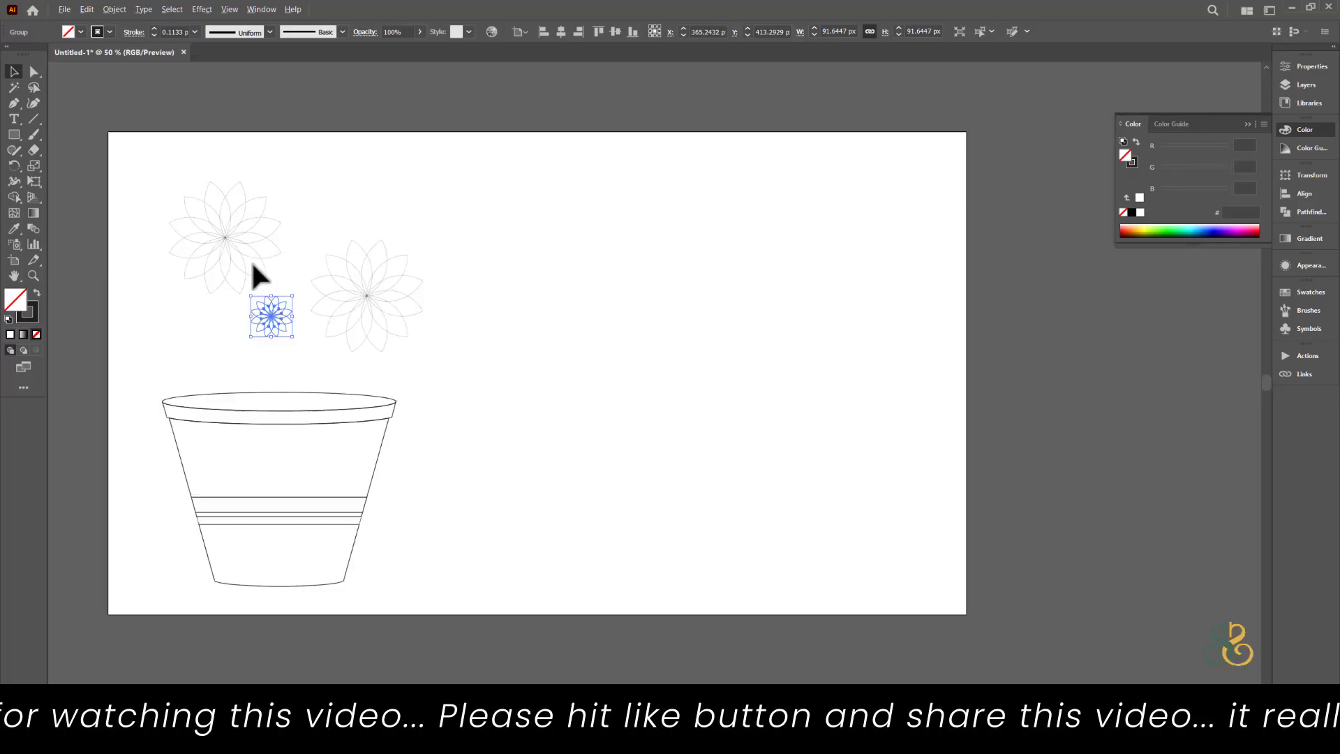
- Draw a closed curved stem shape with the Pen tool
{"action": "left_click", "coordinate": [528, 306]}
{"action": "left_click", "coordinate": [12, 102]}
{"action": "left_click", "coordinate": [640, 285]}
{"action": "left_click_drag", "start_coordinate": [550, 509], "coordinate": [551, 649]}
{"action": "left_click", "coordinate": [551, 509]}
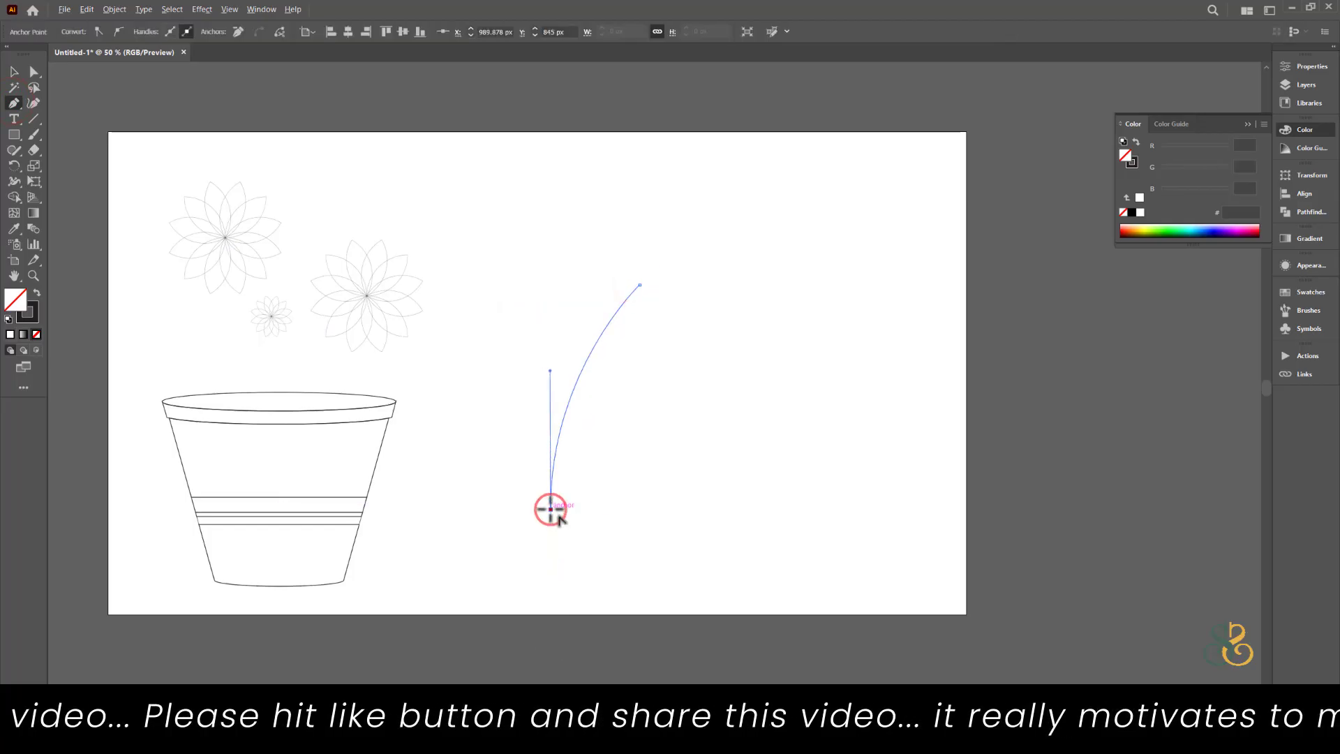
{"action": "left_click", "coordinate": [533, 510]}
{"action": "left_click", "coordinate": [639, 285]}
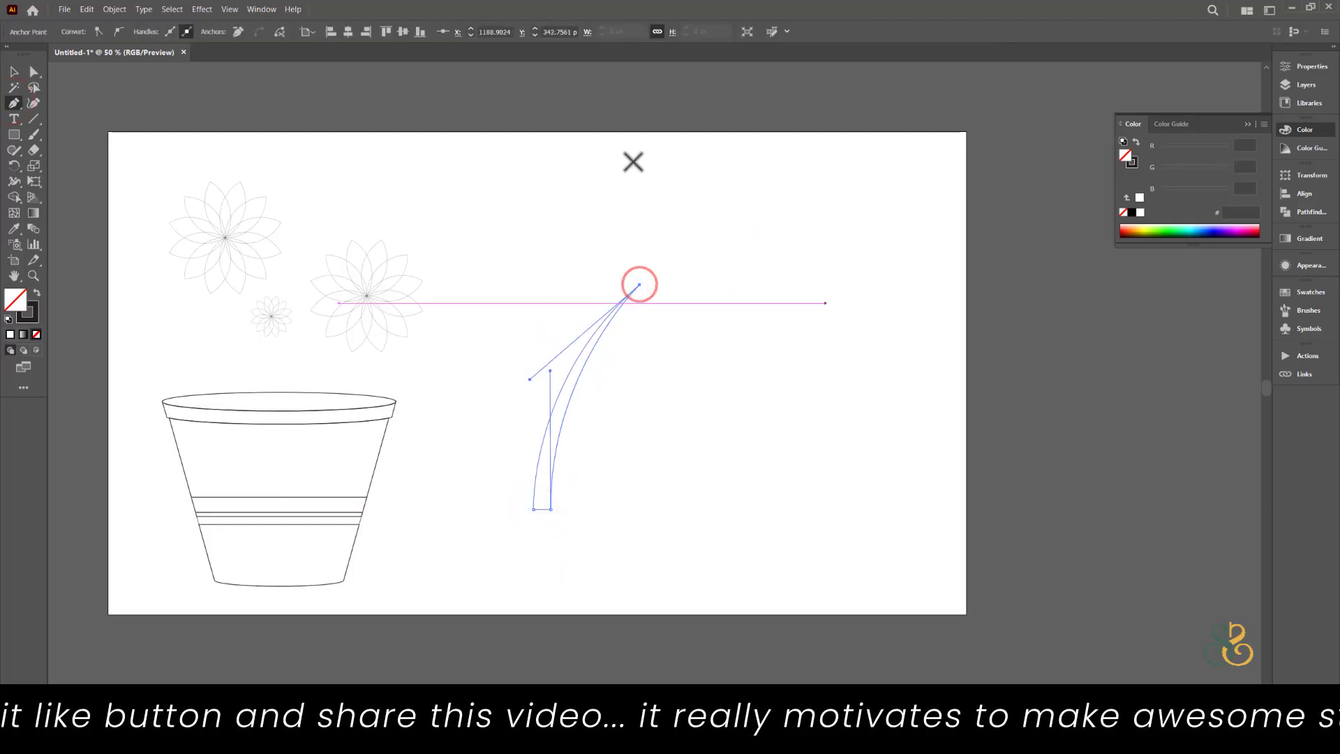
- Move the stem into the pot and reflect it horizontally
{"action": "key", "text": "v"}
{"action": "left_click", "coordinate": [763, 426]}
{"action": "left_click_drag", "start_coordinate": [552, 498], "coordinate": [314, 454]}
{"action": "right_click", "coordinate": [314, 450]}
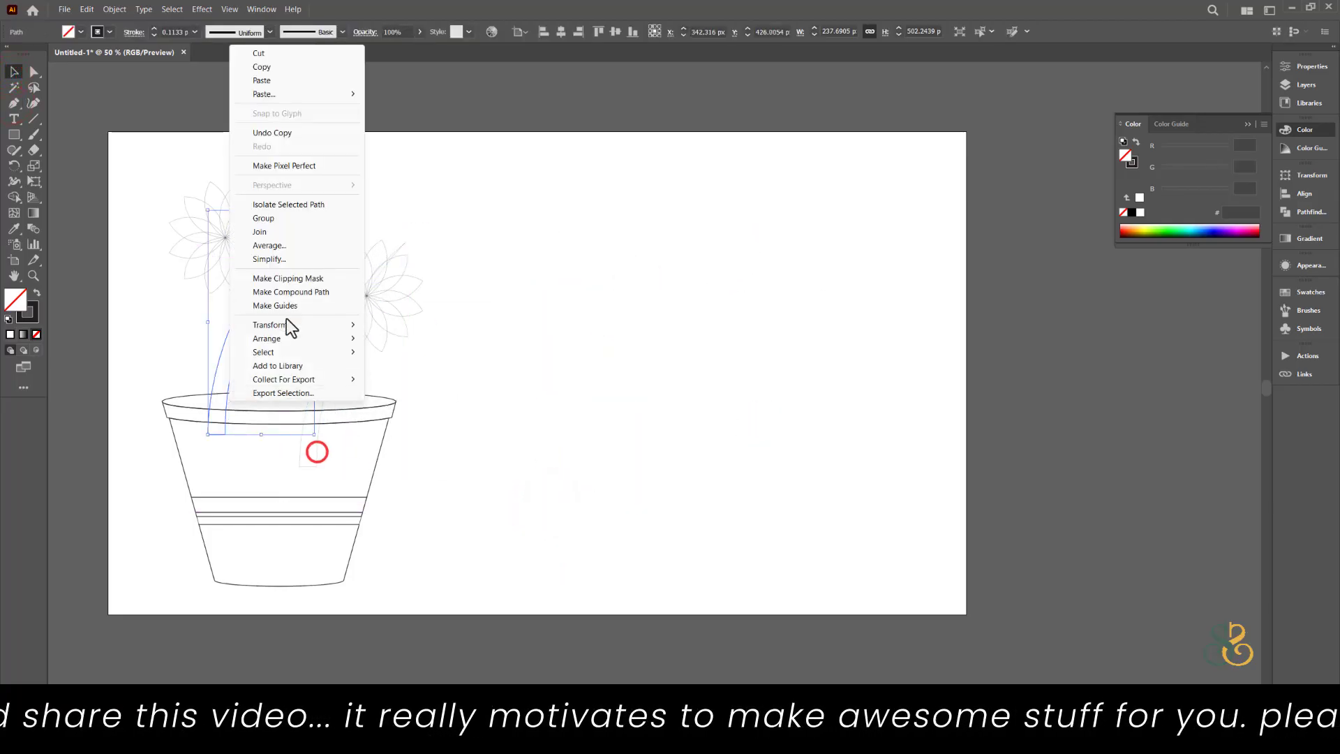
{"action": "left_click", "coordinate": [284, 321]}
{"action": "left_click", "coordinate": [420, 366]}
{"action": "left_click", "coordinate": [678, 453]}
- Place the left and right flowers on their stem tips and enlarge and raise the small flower
{"action": "left_click_drag", "start_coordinate": [296, 344], "coordinate": [258, 365]}
{"action": "left_click", "coordinate": [530, 385]}
{"action": "left_click_drag", "start_coordinate": [517, 587], "coordinate": [165, 214]}
{"action": "left_click_drag", "start_coordinate": [231, 235], "coordinate": [345, 225]}
{"action": "left_click", "coordinate": [628, 301]}
{"action": "key", "text": "ctrl+z"}
{"action": "left_click_drag", "start_coordinate": [478, 285], "coordinate": [551, 228]}
{"action": "left_click_drag", "start_coordinate": [337, 227], "coordinate": [283, 220]}
{"action": "left_click", "coordinate": [388, 304]}
{"action": "mouse_move", "coordinate": [404, 285]}
{"action": "left_mouse_down"}
{"action": "mouse_move", "coordinate": [439, 252]}
{"action": "mouse_move", "coordinate": [396, 252]}
{"action": "left_mouse_up"}
- Duplicate the right stem to the left to form a branch
{"action": "left_click_drag", "start_coordinate": [362, 327], "coordinate": [643, 363]}
{"action": "right_click", "coordinate": [641, 362]}
{"action": "key", "text": "ctrl+z"}
{"action": "left_click", "coordinate": [803, 385]}
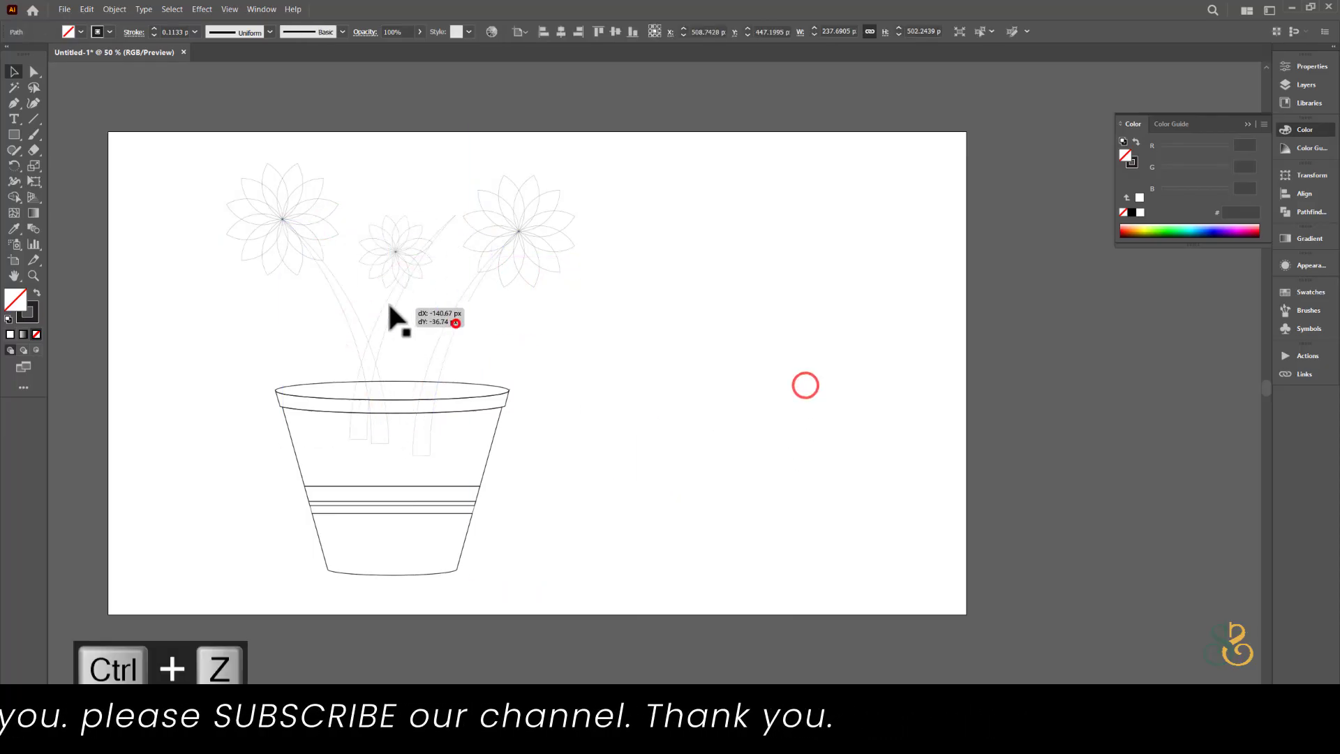
{"action": "mouse_move", "coordinate": [455, 323]}
{"action": "left_mouse_down"}
{"action": "mouse_move", "coordinate": [338, 356]}
{"action": "mouse_move", "coordinate": [307, 328]}
{"action": "mouse_move", "coordinate": [373, 344]}
{"action": "mouse_move", "coordinate": [754, 346]}
{"action": "mouse_move", "coordinate": [756, 362]}
{"action": "mouse_move", "coordinate": [748, 341]}
{"action": "left_mouse_up"}
- Merge the branching stems with Shape Builder and move the result under the flowers
{"action": "left_click", "coordinate": [14, 199]}
{"action": "left_click", "coordinate": [738, 374], "text": "alt"}
{"action": "key", "text": "v"}
{"action": "left_click_drag", "start_coordinate": [777, 404], "coordinate": [376, 362]}
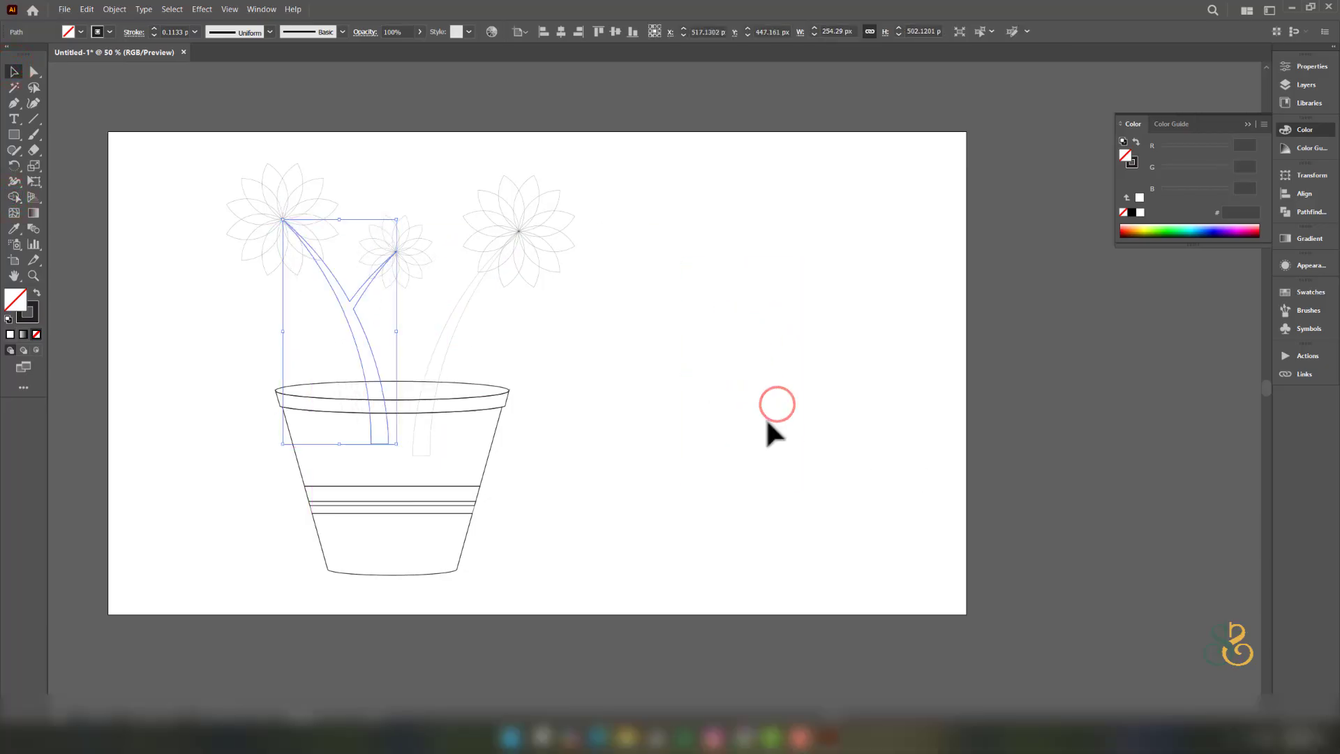
{"action": "left_click", "coordinate": [781, 423]}
{"action": "left_click_drag", "start_coordinate": [689, 382], "coordinate": [698, 394]}
{"action": "right_click", "coordinate": [14, 135]}
{"action": "left_click", "coordinate": [14, 104]}
{"action": "right_click", "coordinate": [14, 135]}
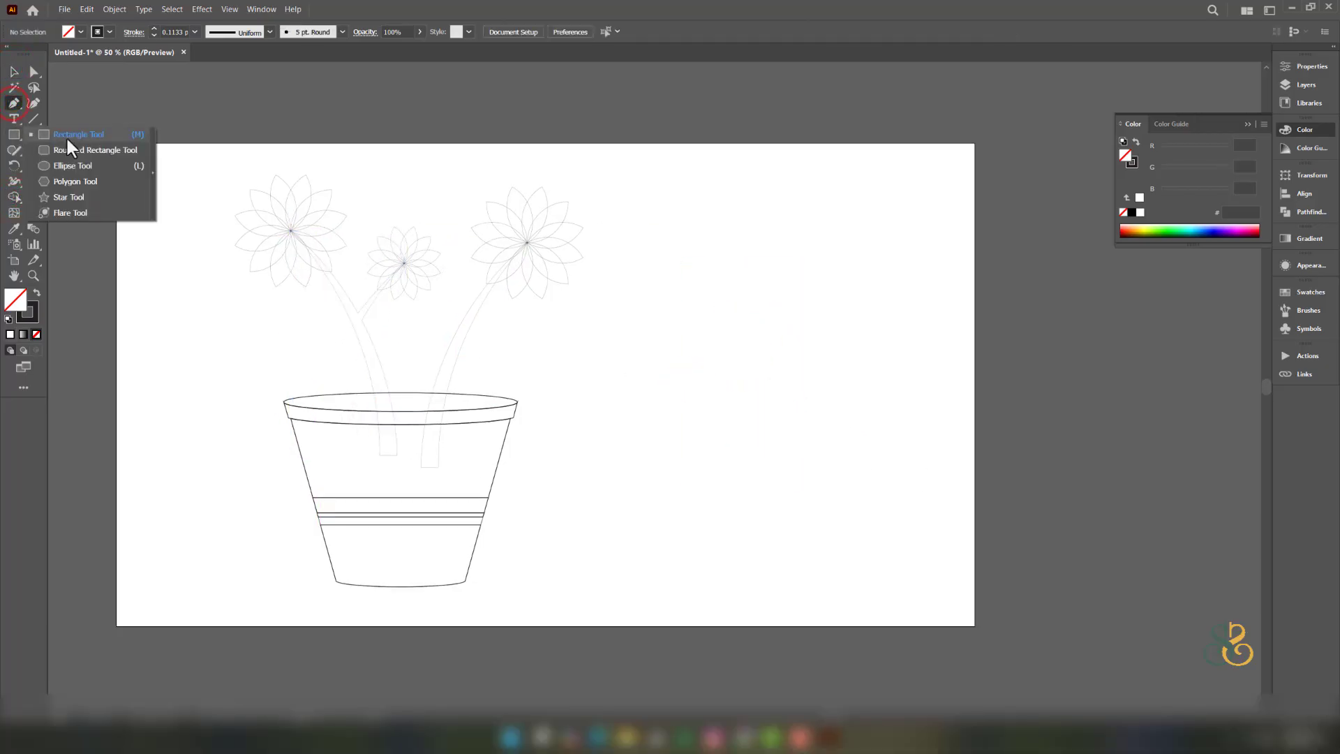
- Draw a pointed leaf outline with the Pen tool
{"action": "right_click", "coordinate": [14, 104]}
{"action": "left_click", "coordinate": [62, 105]}
{"action": "left_click", "coordinate": [661, 415]}
{"action": "left_click_drag", "start_coordinate": [774, 361], "coordinate": [893, 380]}
{"action": "left_click", "coordinate": [774, 360]}
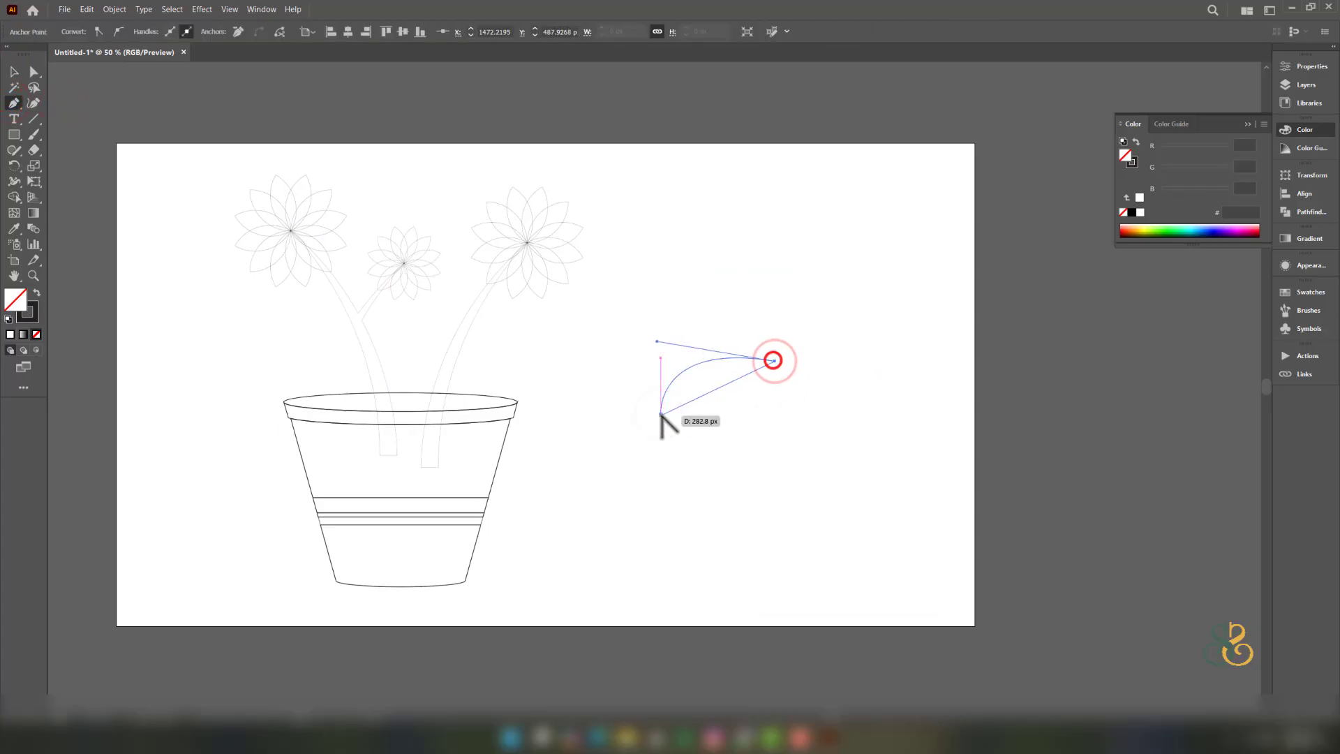
{"action": "left_click_drag", "start_coordinate": [661, 417], "coordinate": [602, 364]}
{"action": "left_click", "coordinate": [14, 72]}
{"action": "scroll", "coordinate": [660, 434], "scroll_direction": "up", "scroll_amount": 2}
{"action": "left_click_drag", "start_coordinate": [743, 371], "coordinate": [611, 420]}
- Draw a closed zigzag vein running up the leaf and back down
{"action": "right_click", "coordinate": [14, 104]}
{"action": "left_click", "coordinate": [61, 103]}
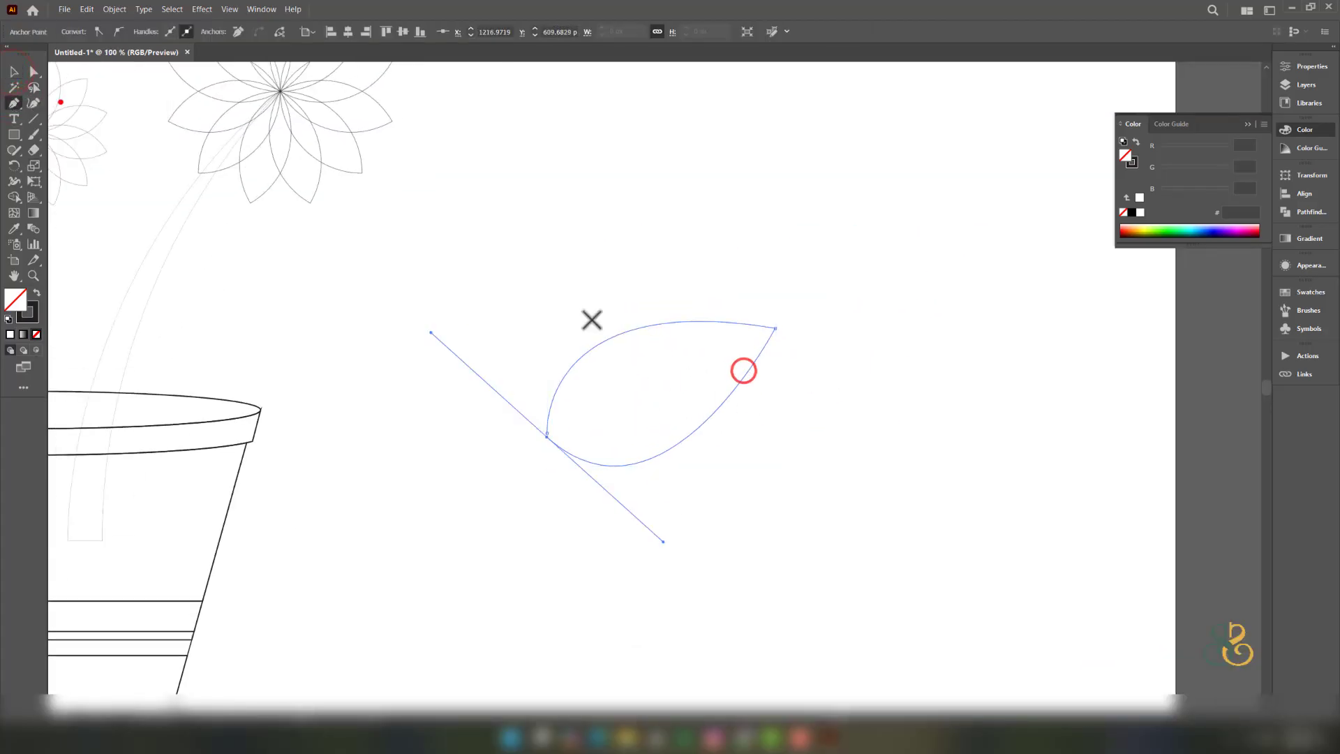
{"action": "left_click", "coordinate": [547, 435]}
{"action": "left_click", "coordinate": [576, 412]}
{"action": "left_click", "coordinate": [593, 385]}
{"action": "left_click", "coordinate": [615, 391]}
{"action": "left_click", "coordinate": [637, 358]}
{"action": "left_click", "coordinate": [657, 369]}
{"action": "left_click", "coordinate": [677, 345]}
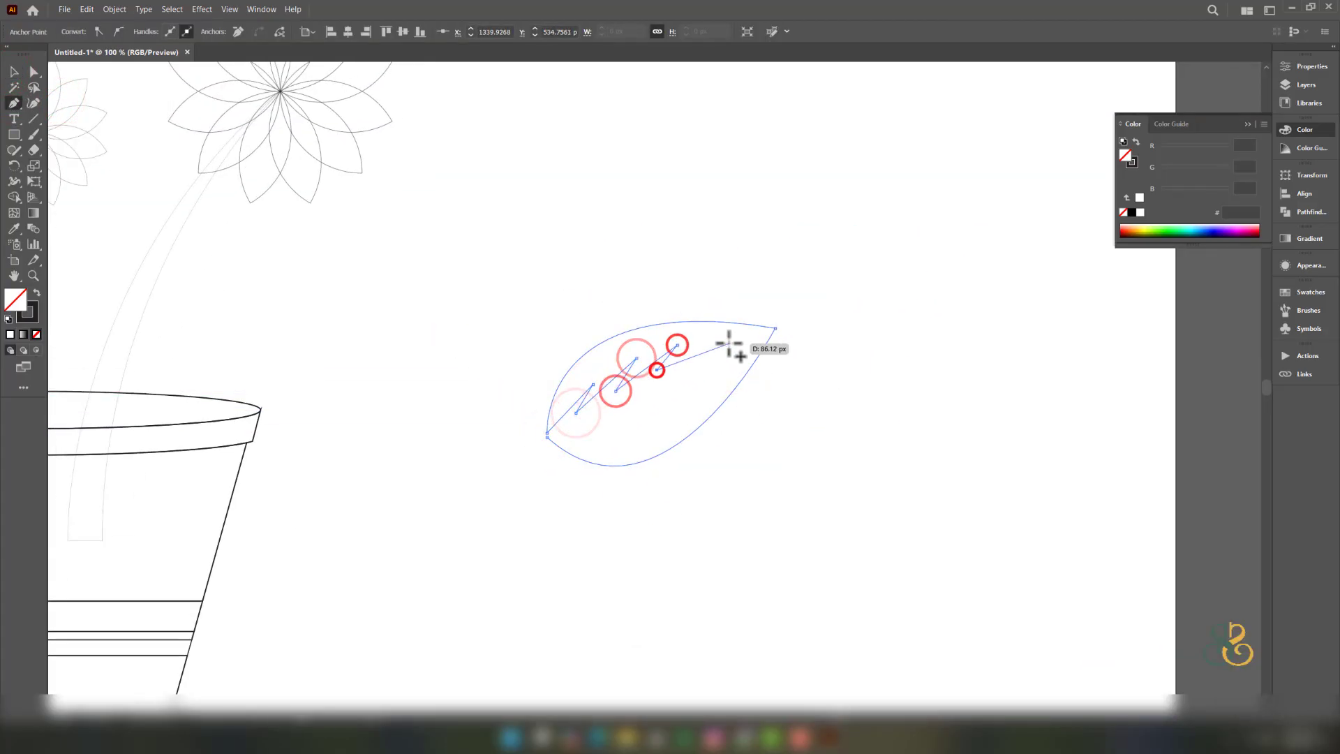
{"action": "left_click", "coordinate": [736, 342]}
{"action": "left_click", "coordinate": [661, 378]}
{"action": "left_click", "coordinate": [691, 381]}
{"action": "left_click", "coordinate": [618, 398]}
{"action": "left_click", "coordinate": [658, 400]}
{"action": "left_click", "coordinate": [582, 416]}
{"action": "left_click", "coordinate": [610, 422]}
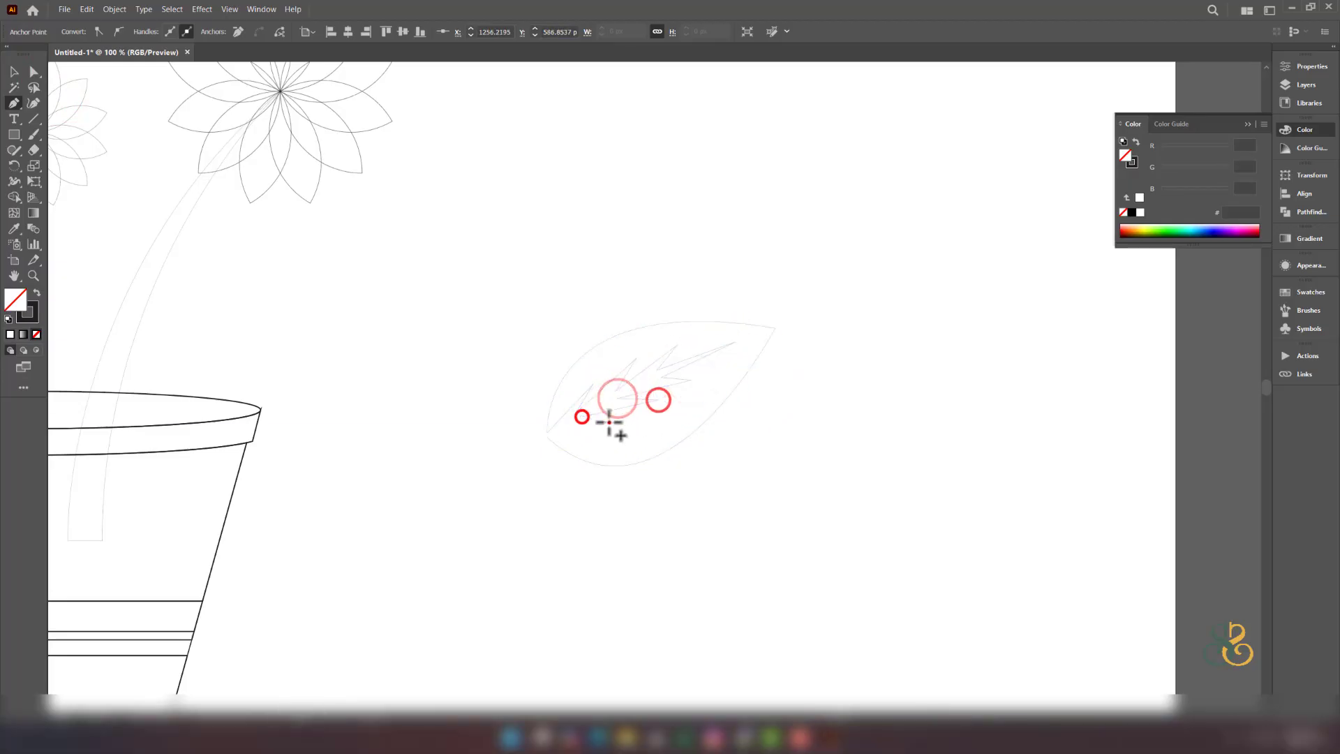
{"action": "left_click", "coordinate": [547, 437]}
- Shrink the veined leaf, tilt it and set it against the left stem
{"action": "left_click", "coordinate": [14, 72]}
{"action": "scroll", "coordinate": [799, 307], "scroll_direction": "down", "scroll_amount": 1}
{"action": "left_click_drag", "start_coordinate": [707, 324], "coordinate": [1068, 474]}
{"action": "left_click", "coordinate": [977, 393]}
{"action": "left_click_drag", "start_coordinate": [891, 409], "coordinate": [998, 541]}
{"action": "left_click_drag", "start_coordinate": [1135, 457], "coordinate": [1026, 504]}
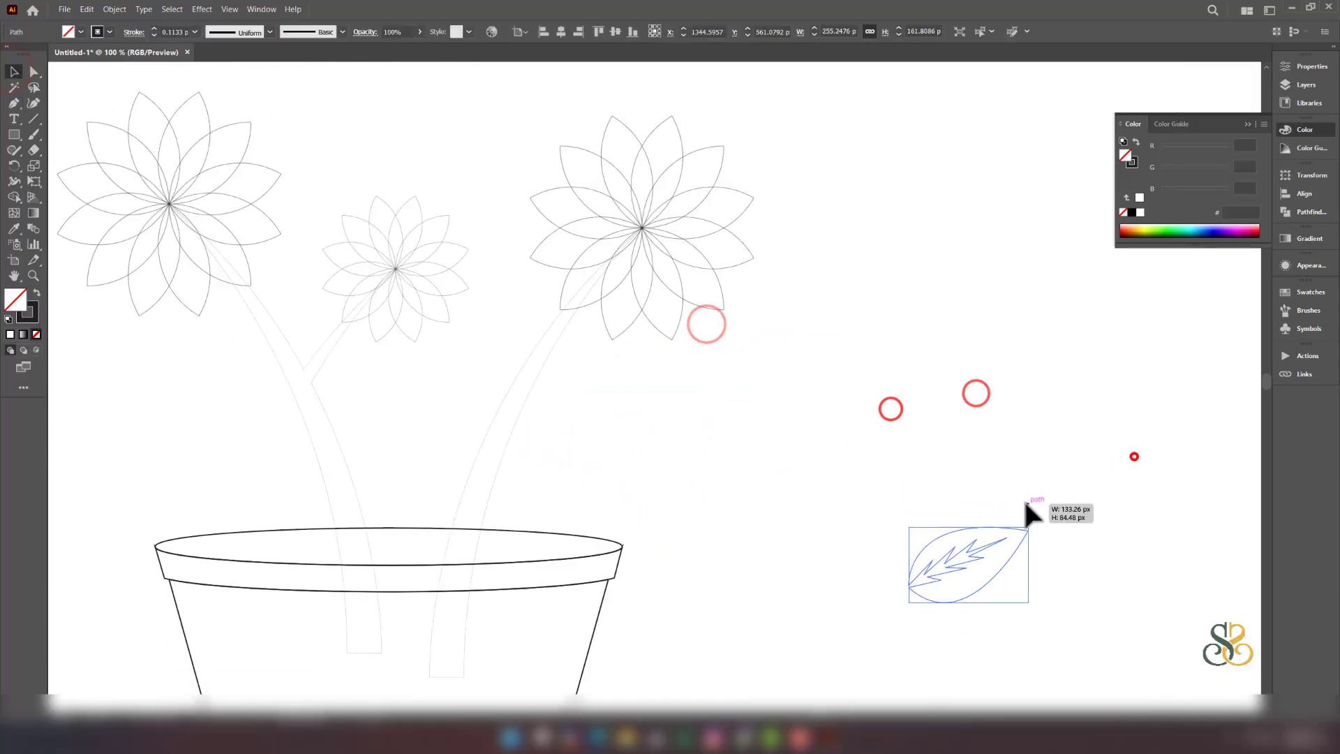
{"action": "left_click_drag", "start_coordinate": [972, 557], "coordinate": [404, 427]}
{"action": "left_click_drag", "start_coordinate": [463, 476], "coordinate": [472, 437]}
{"action": "left_click_drag", "start_coordinate": [386, 453], "coordinate": [377, 450]}
- Copy the leaf onto the right stem, tilting and enlarging it
{"action": "left_click_drag", "start_coordinate": [384, 452], "coordinate": [538, 469]}
{"action": "left_click_drag", "start_coordinate": [580, 384], "coordinate": [615, 413]}
{"action": "left_click_drag", "start_coordinate": [547, 439], "coordinate": [669, 372]}
- Make a horizontally reflected copy of the leaf and place it on the left stem
{"action": "right_click", "coordinate": [207, 427]}
{"action": "left_click_drag", "start_coordinate": [596, 425], "coordinate": [270, 423]}
{"action": "left_click", "coordinate": [263, 348]}
{"action": "left_click", "coordinate": [398, 399]}
{"action": "left_click", "coordinate": [678, 452]}
{"action": "left_click", "coordinate": [226, 431]}
{"action": "left_click_drag", "start_coordinate": [368, 395], "coordinate": [574, 450]}
- Select all the artwork and move the whole illustration to the right
{"action": "scroll", "coordinate": [586, 419], "scroll_direction": "down", "scroll_amount": 1}
{"action": "scroll", "coordinate": [558, 461], "scroll_direction": "up", "scroll_amount": 1}
{"action": "scroll", "coordinate": [556, 436], "scroll_direction": "down", "scroll_amount": 1}
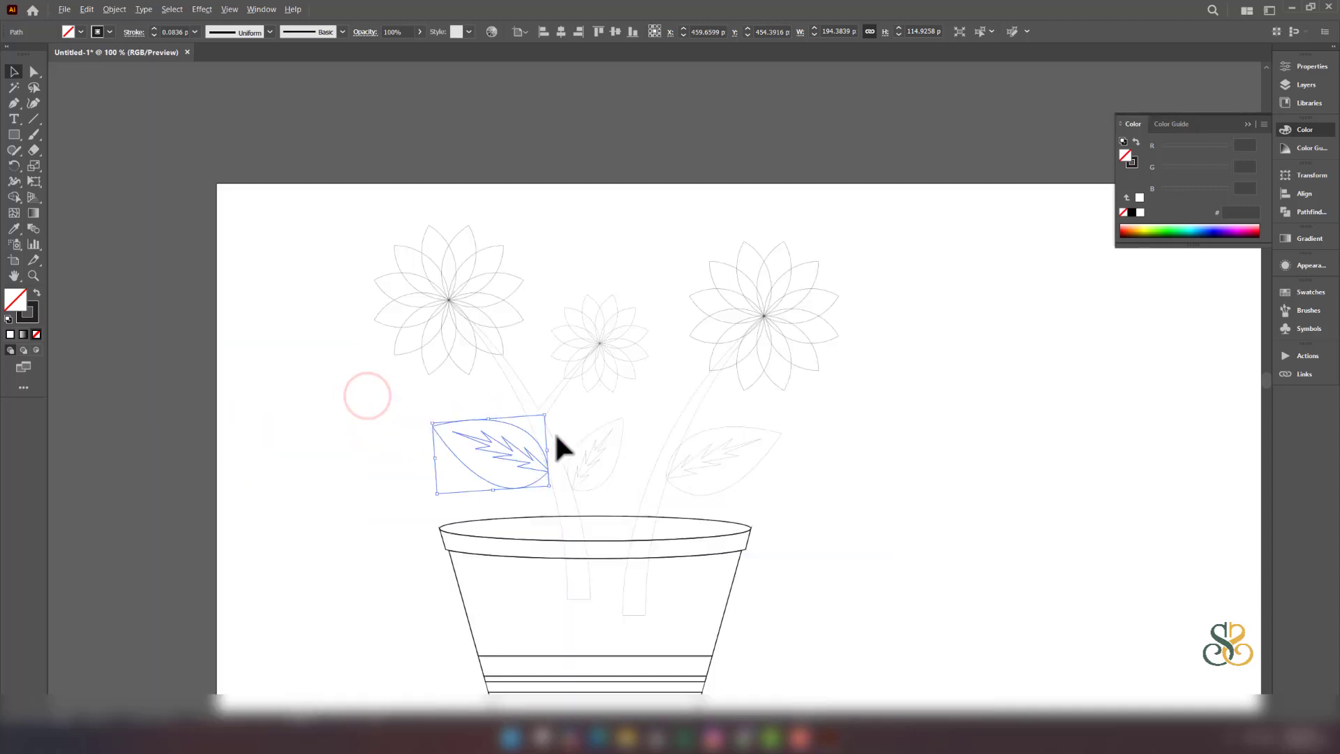
{"action": "left_click", "coordinate": [864, 470]}
{"action": "scroll", "coordinate": [911, 455], "scroll_direction": "down", "scroll_amount": 2}
{"action": "left_click_drag", "start_coordinate": [912, 455], "coordinate": [849, 422]}
{"action": "left_click_drag", "start_coordinate": [546, 283], "coordinate": [859, 585]}
{"action": "left_click_drag", "start_coordinate": [718, 472], "coordinate": [806, 479]}
{"action": "scroll", "coordinate": [830, 501], "scroll_direction": "up", "scroll_amount": 2}
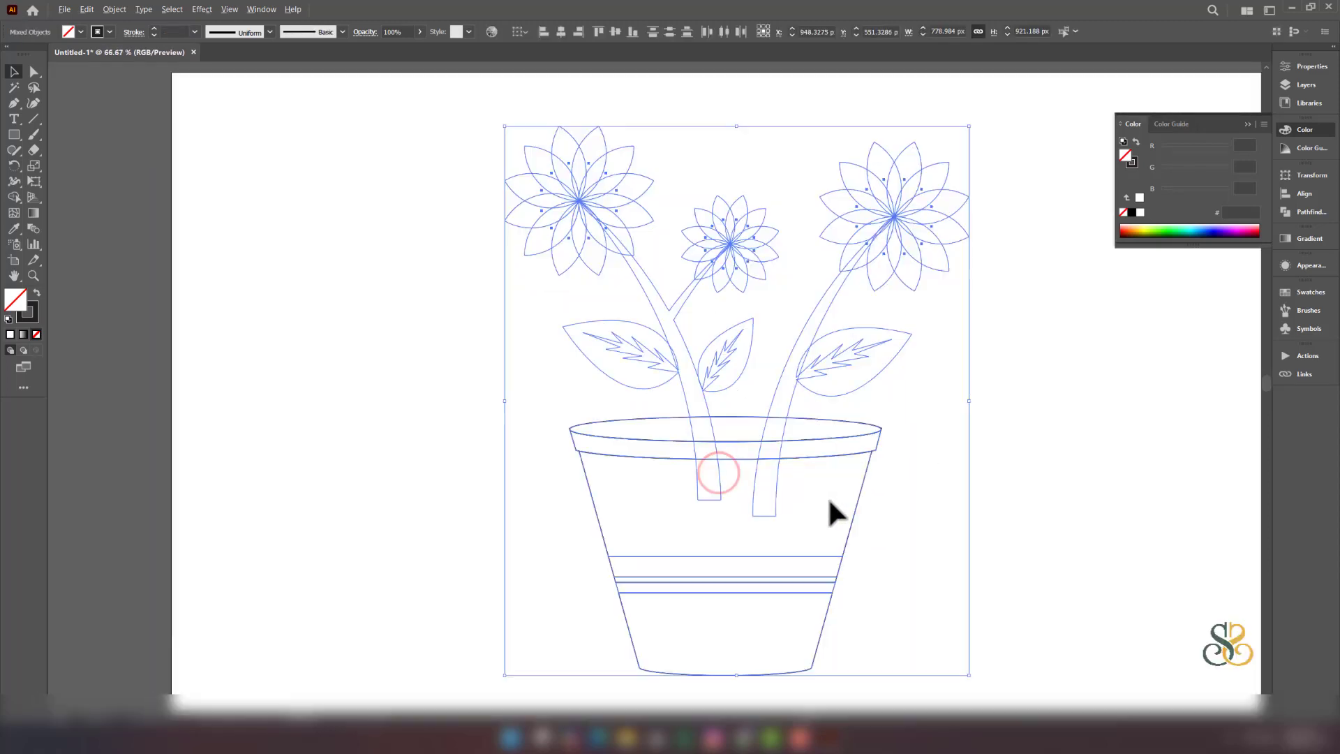
- Use the Shape Builder to merge the stems' inner segments so they end at the pot rim
{"action": "left_click", "coordinate": [14, 197]}
{"action": "left_click_drag", "start_coordinate": [653, 482], "coordinate": [797, 489]}
{"action": "left_click_drag", "start_coordinate": [676, 451], "coordinate": [813, 450]}
{"action": "left_click_drag", "start_coordinate": [659, 426], "coordinate": [823, 438]}
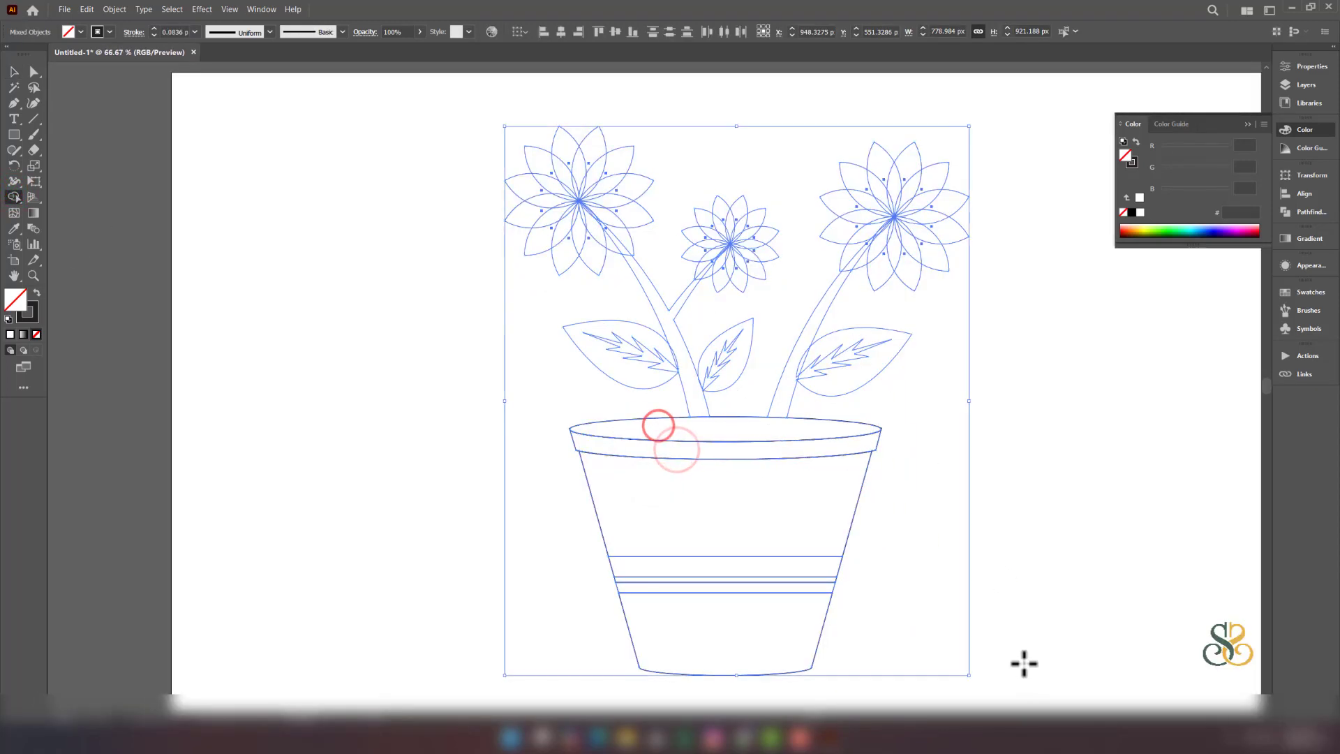
{"action": "key", "text": "ctrl+z"}
{"action": "left_click_drag", "start_coordinate": [706, 428], "coordinate": [701, 406]}
{"action": "left_click_drag", "start_coordinate": [777, 426], "coordinate": [784, 403]}
- Marquee-select the entire drawing with the Selection tool
{"action": "left_click", "coordinate": [14, 71]}
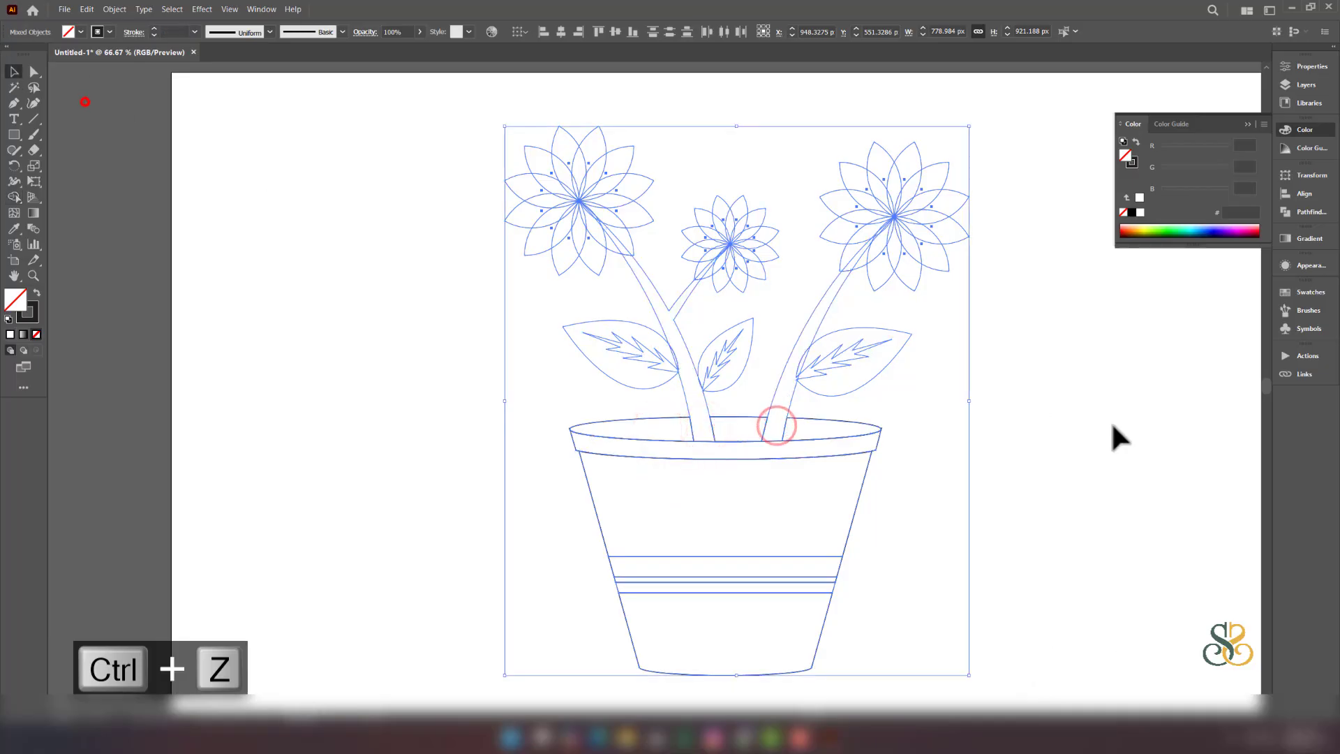
{"action": "left_click", "coordinate": [1111, 421]}
{"action": "scroll", "coordinate": [1075, 446], "scroll_direction": "right", "scroll_amount": 2}
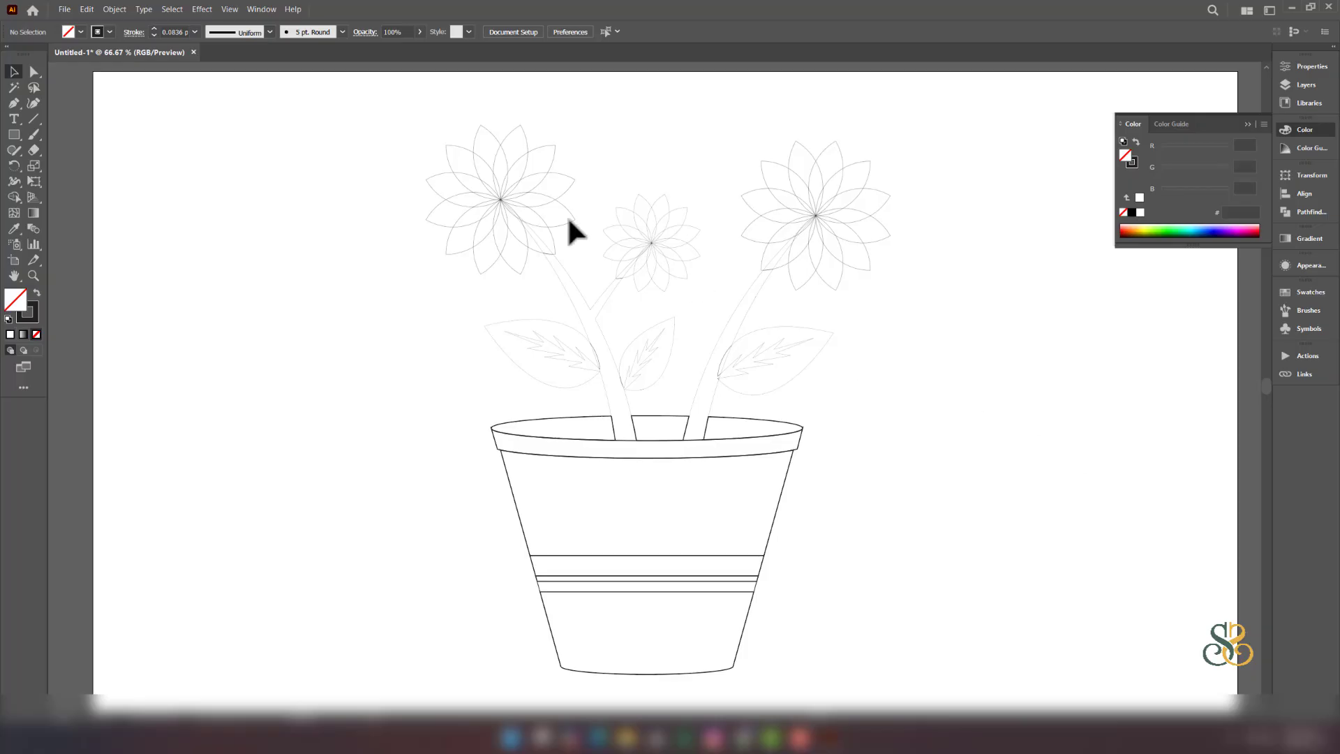
{"action": "left_click_drag", "start_coordinate": [351, 99], "coordinate": [656, 383]}
{"action": "left_click_drag", "start_coordinate": [876, 681], "coordinate": [951, 695]}
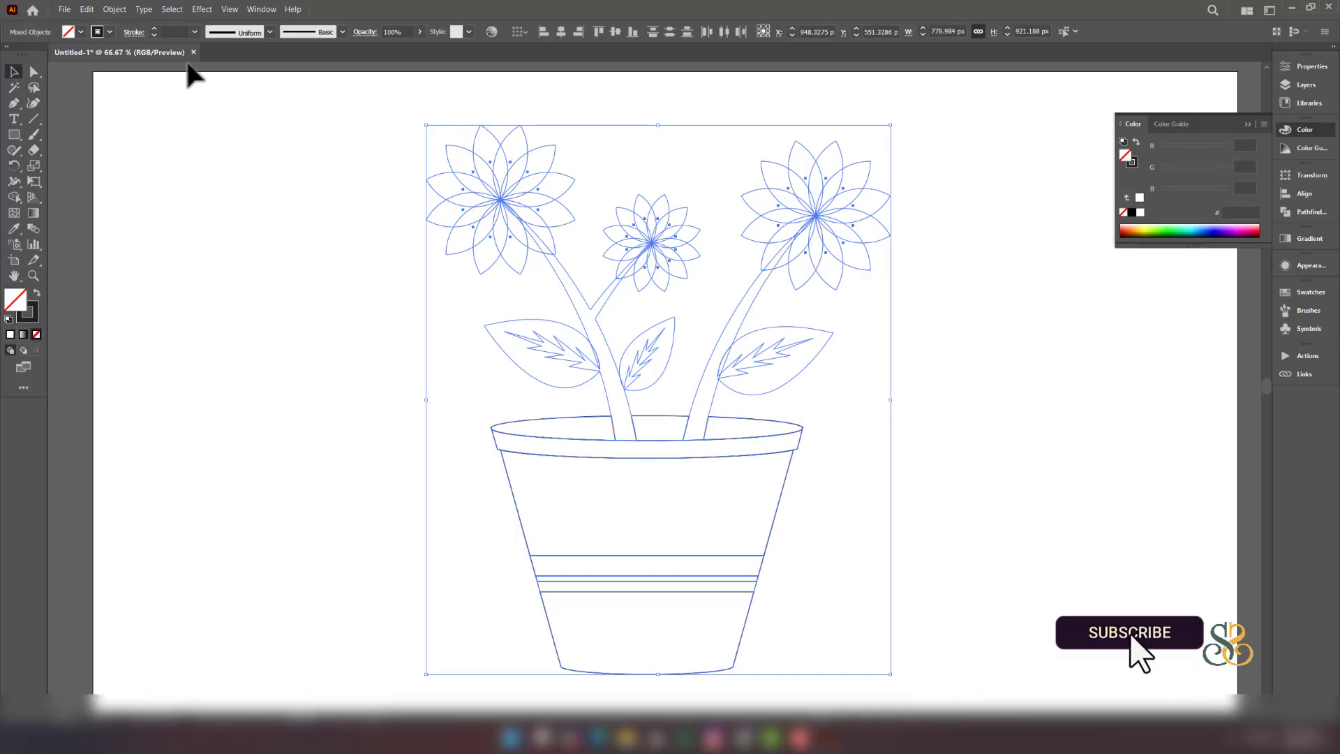
- Convert the selected artwork with Object > Live Paint > Make
{"action": "left_click", "coordinate": [115, 9]}
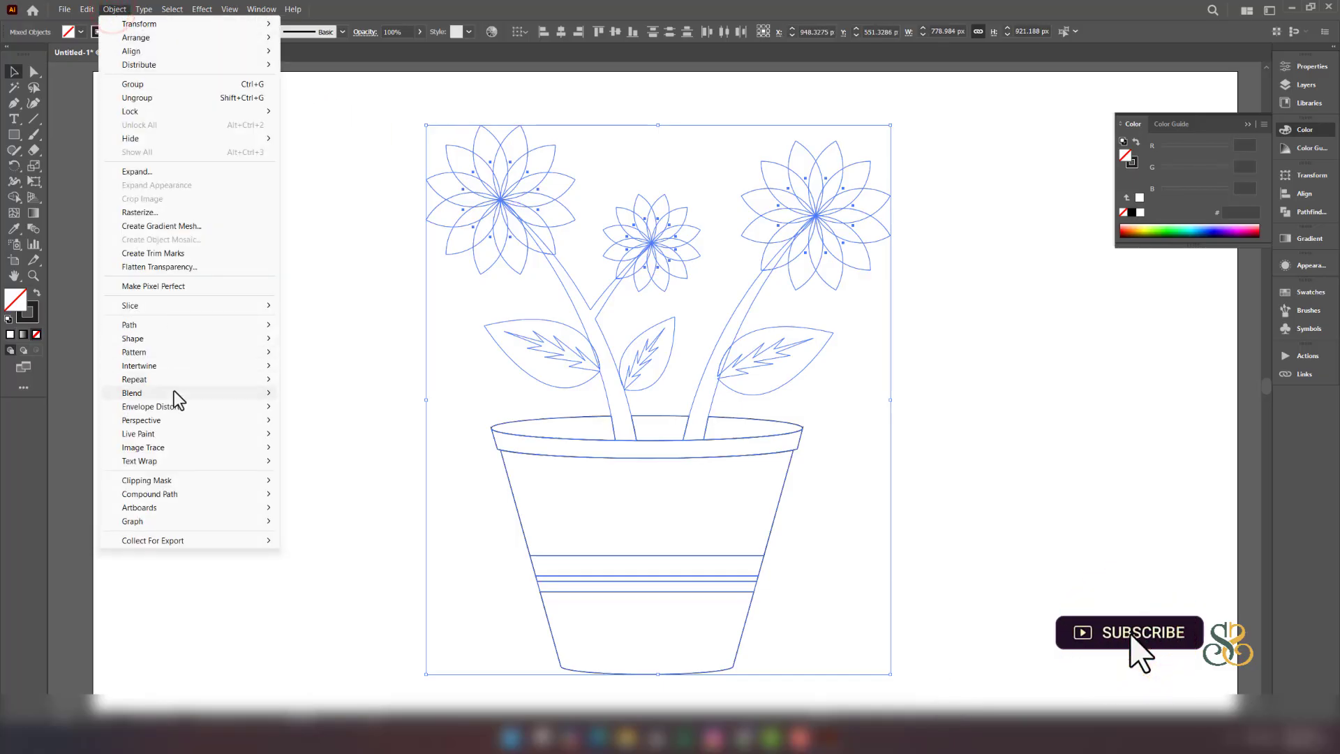
{"action": "mouse_move", "coordinate": [169, 434]}
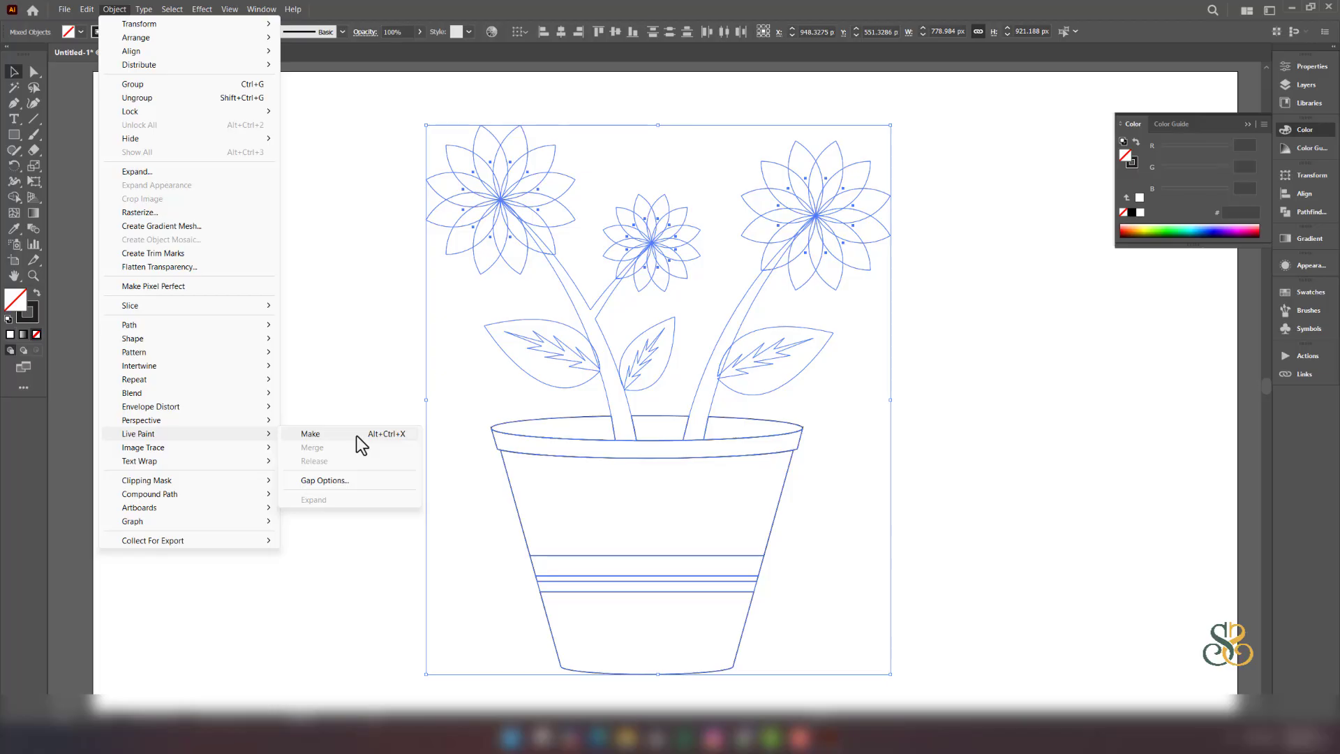
{"action": "left_click", "coordinate": [311, 434]}
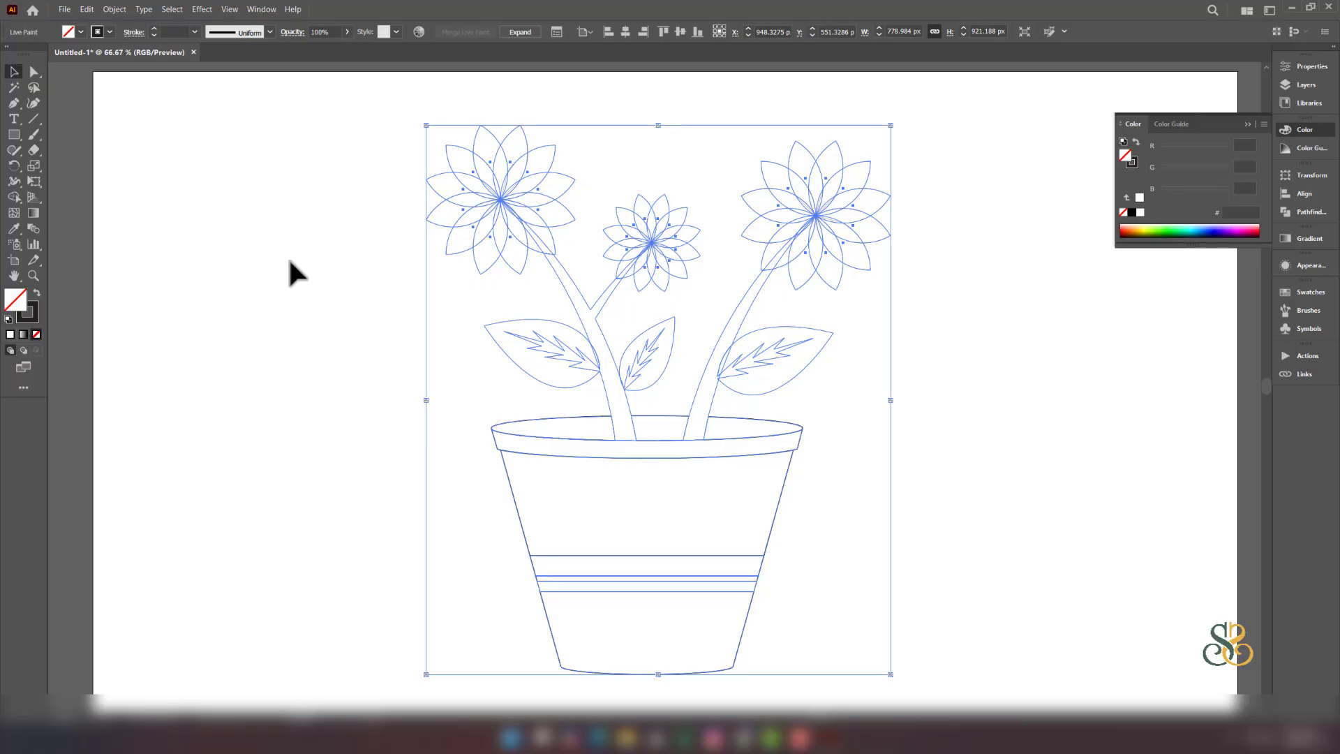
{"action": "left_click", "coordinate": [15, 198]}
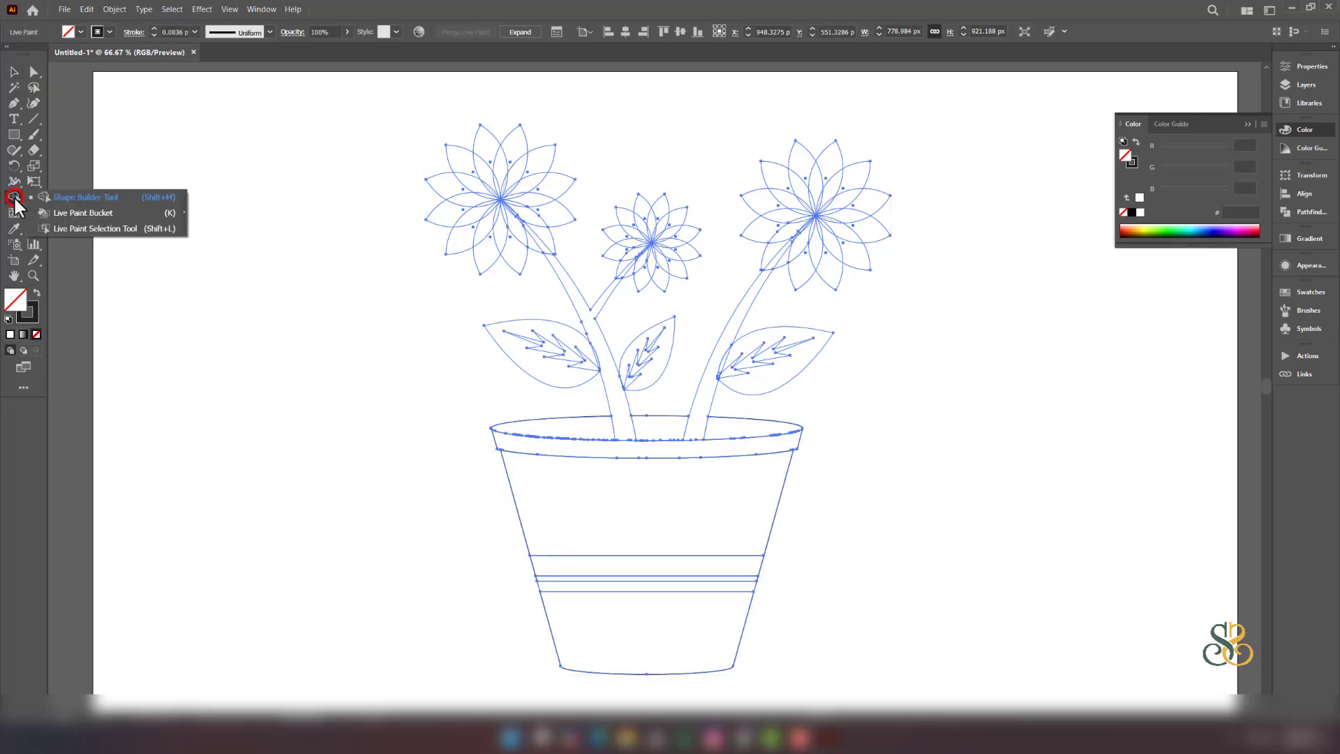
- Paint the pot's bottom band, upper body and middle strip dark brown with the Live Paint Bucket
{"action": "left_click", "coordinate": [114, 215]}
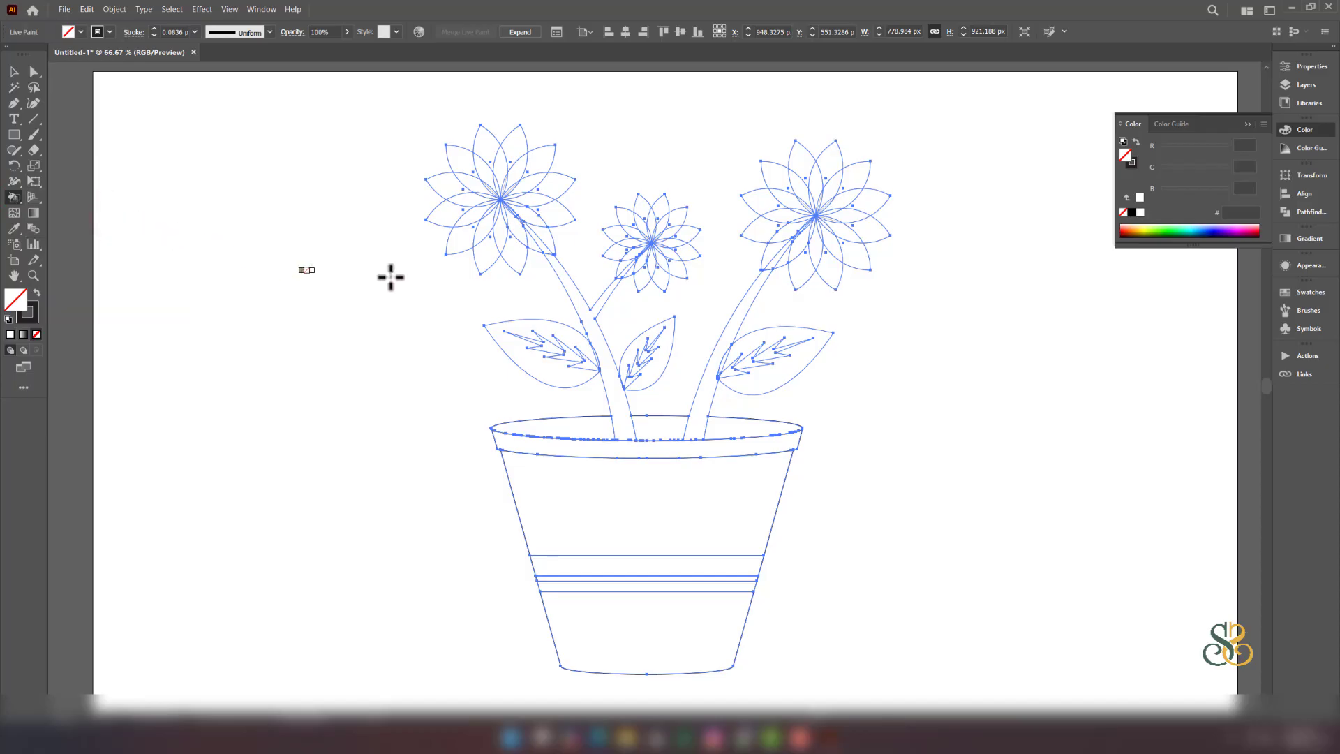
{"action": "left_click", "coordinate": [1311, 293]}
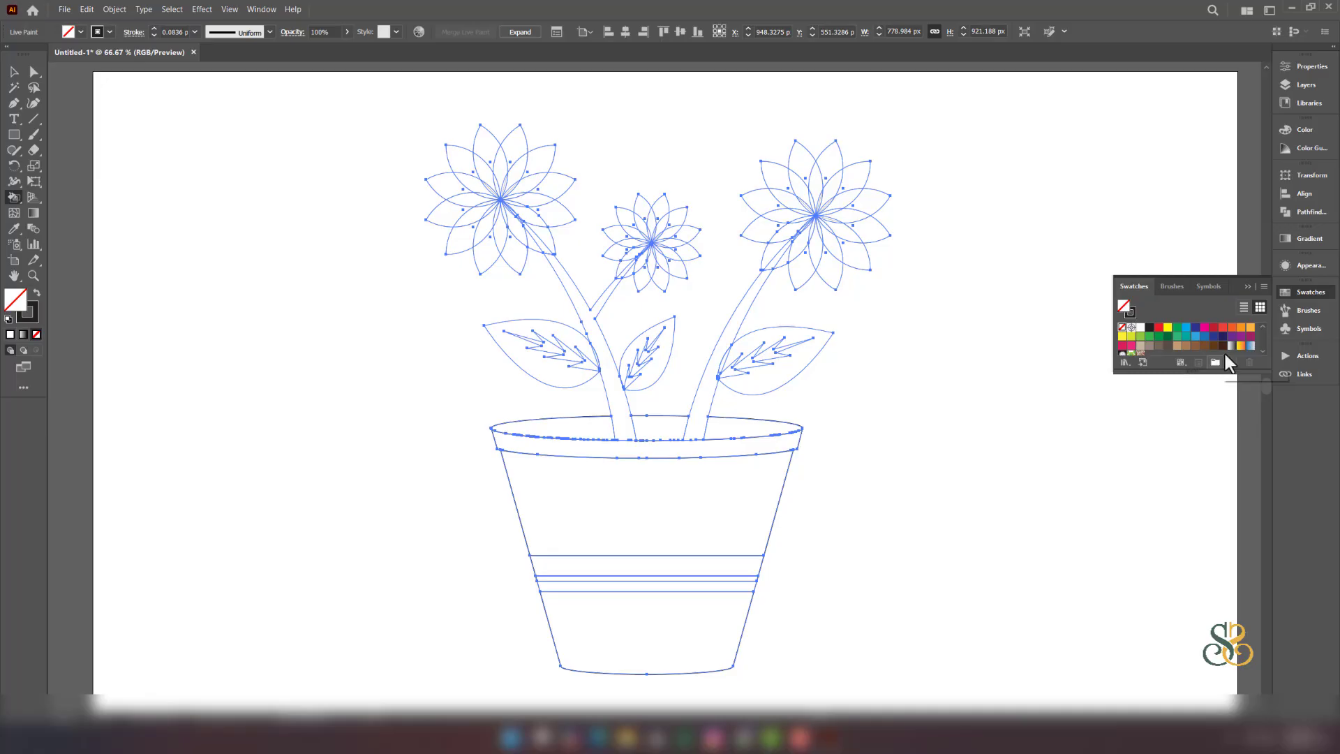
{"action": "left_click", "coordinate": [1168, 348]}
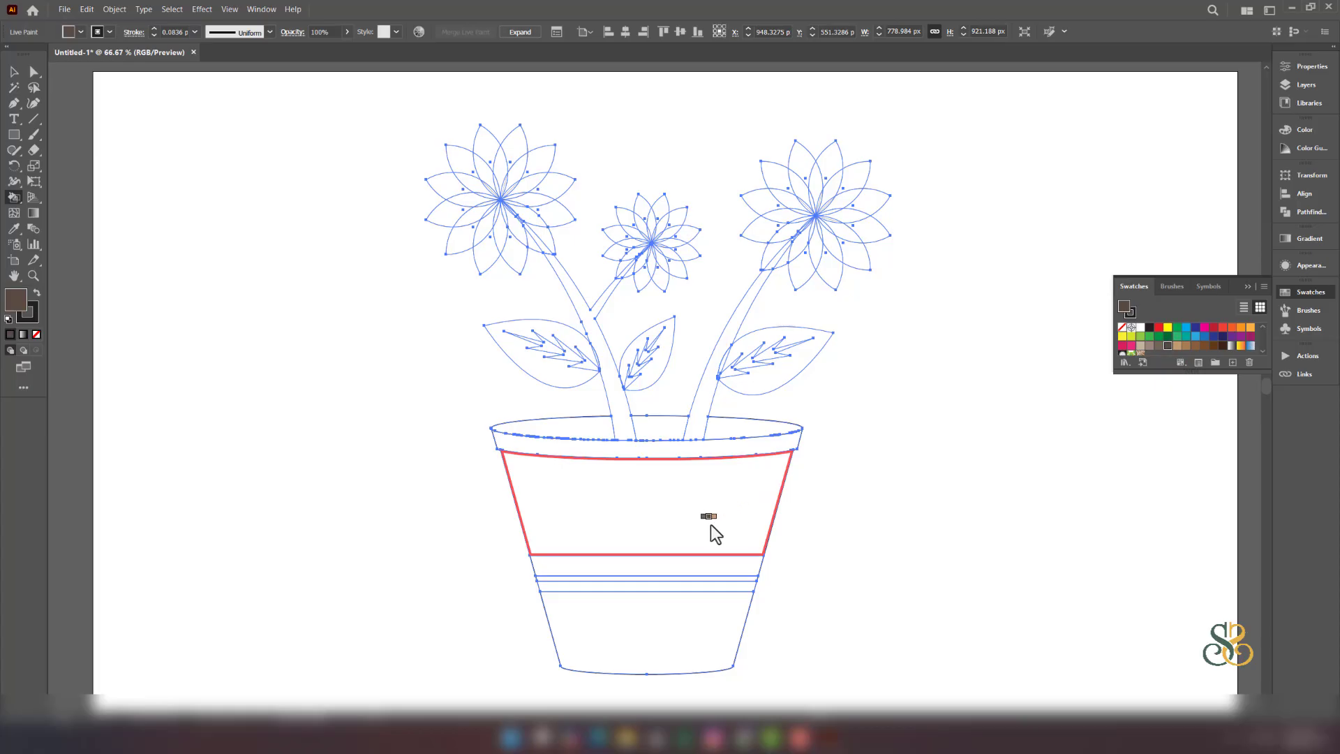
{"action": "left_click", "coordinate": [655, 625]}
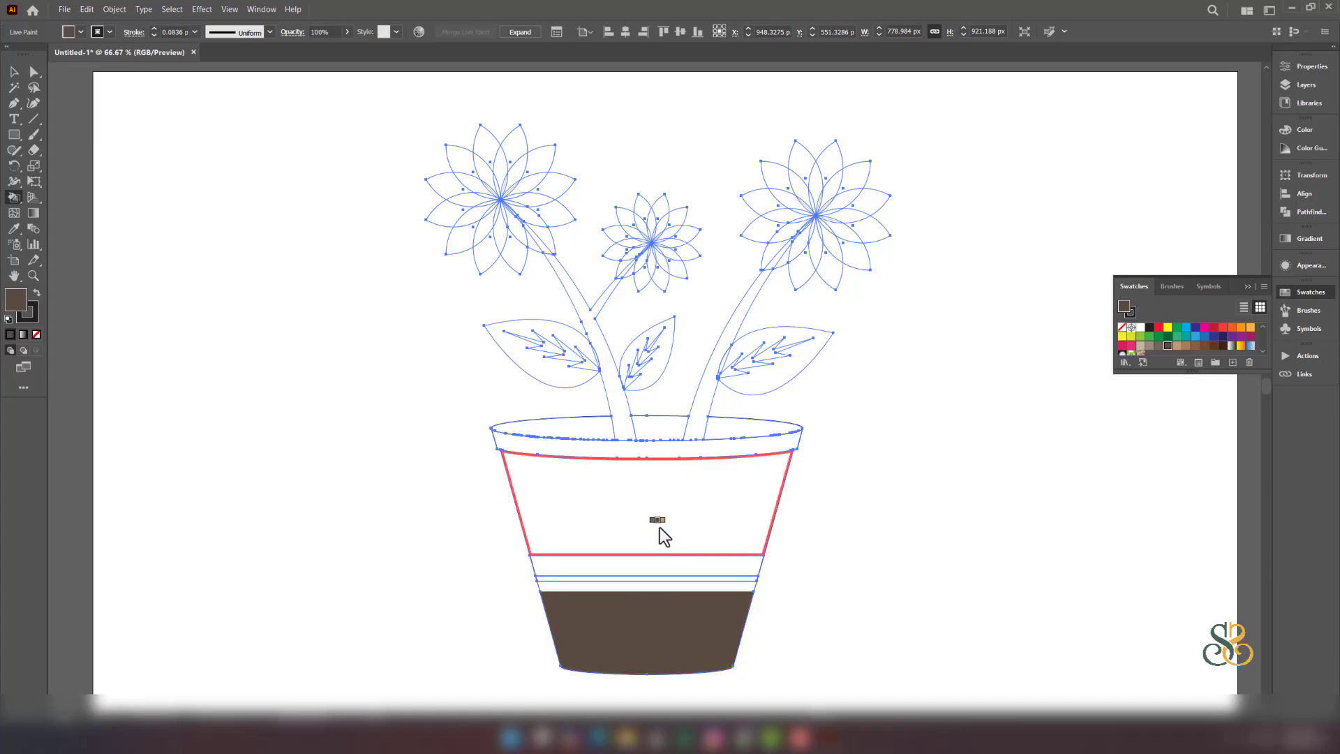
{"action": "left_click", "coordinate": [660, 520]}
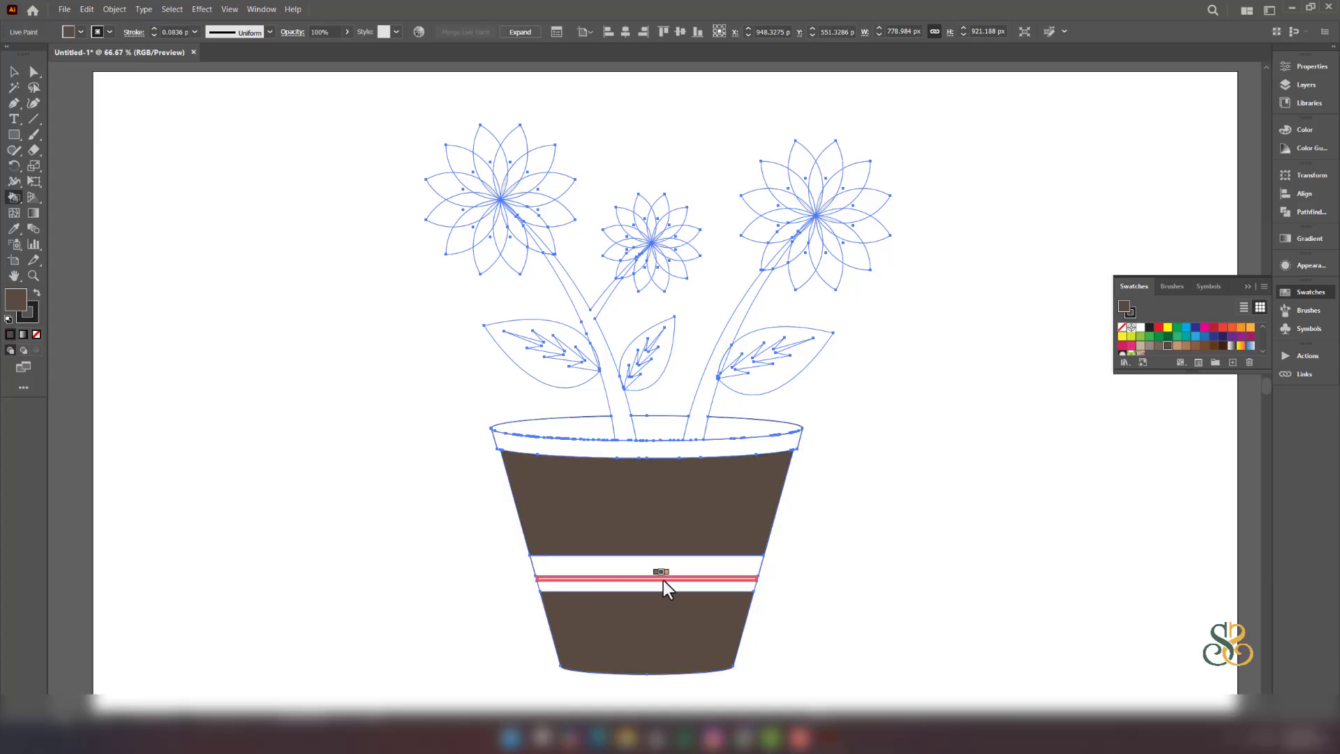
{"action": "left_click", "coordinate": [662, 578]}
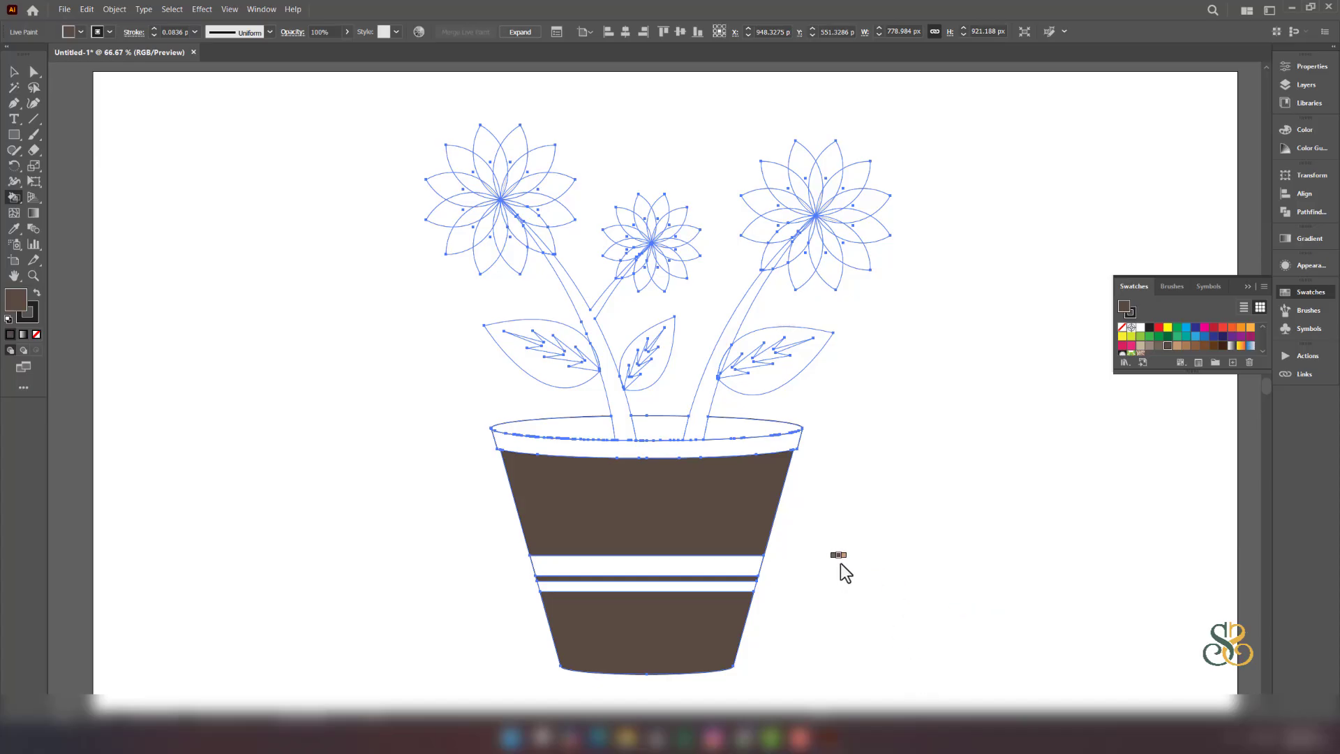
- Paint the two pot stripes and the rim beige
{"action": "key", "text": "Left"}
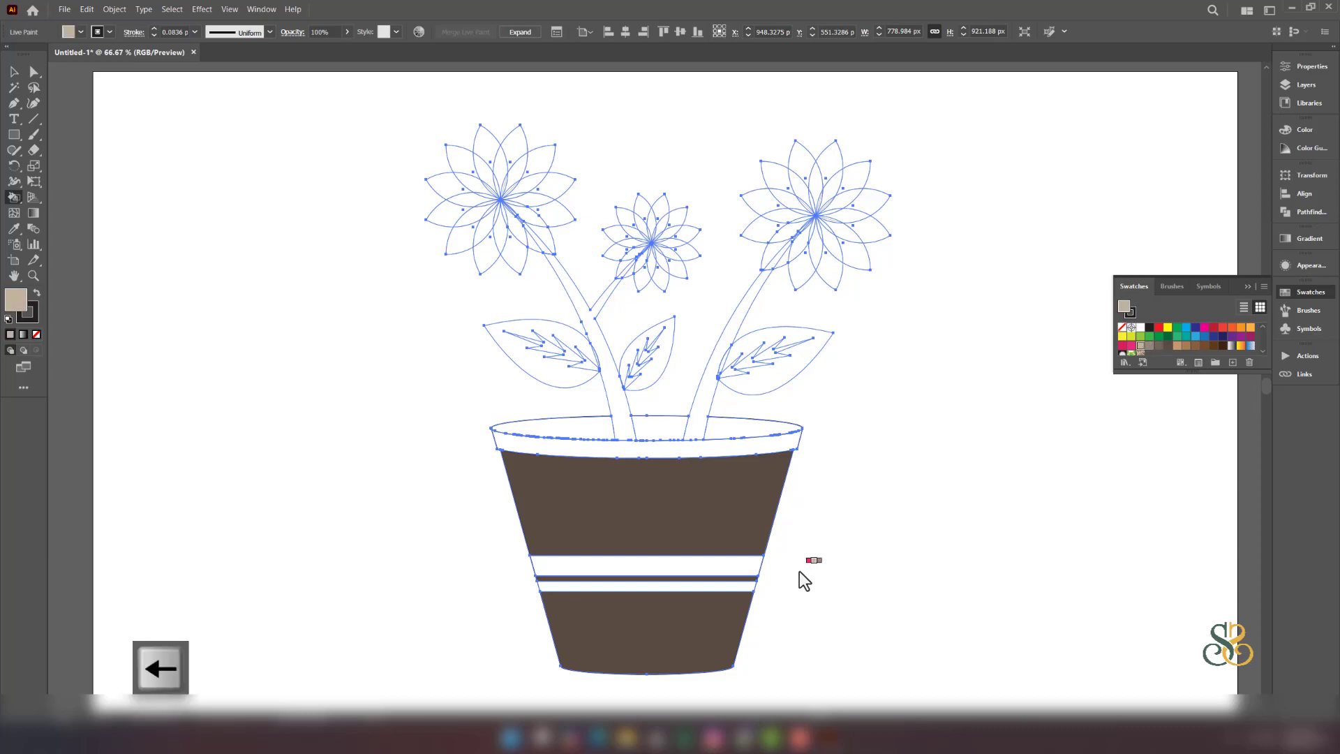
{"action": "left_click", "coordinate": [666, 571]}
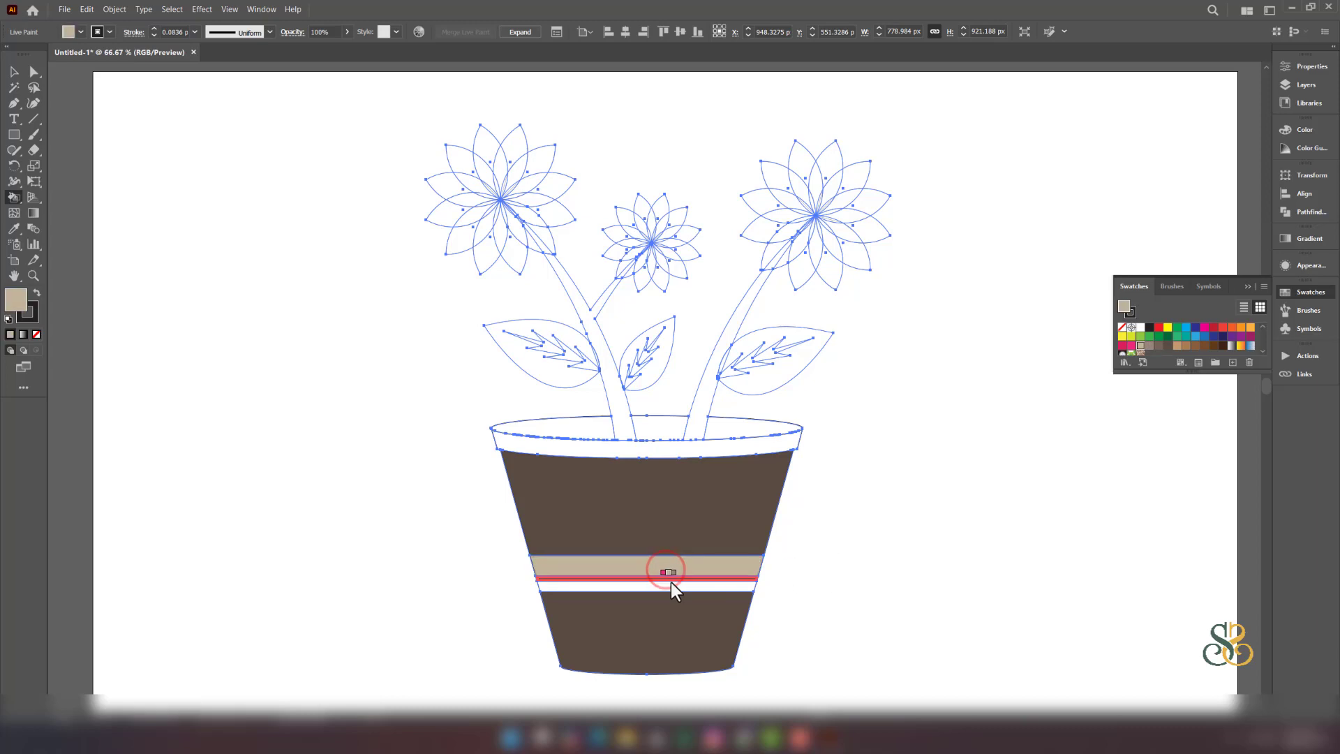
{"action": "left_click", "coordinate": [672, 588]}
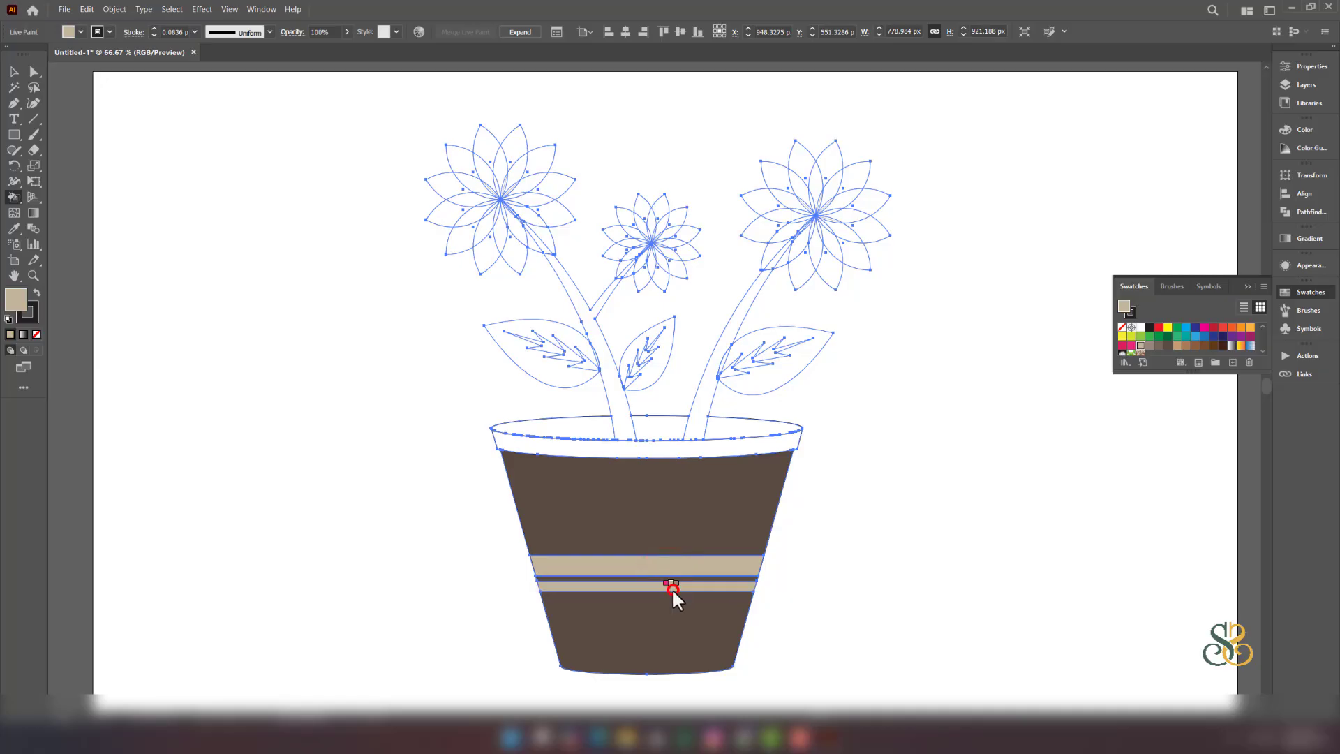
{"action": "left_click", "coordinate": [707, 453]}
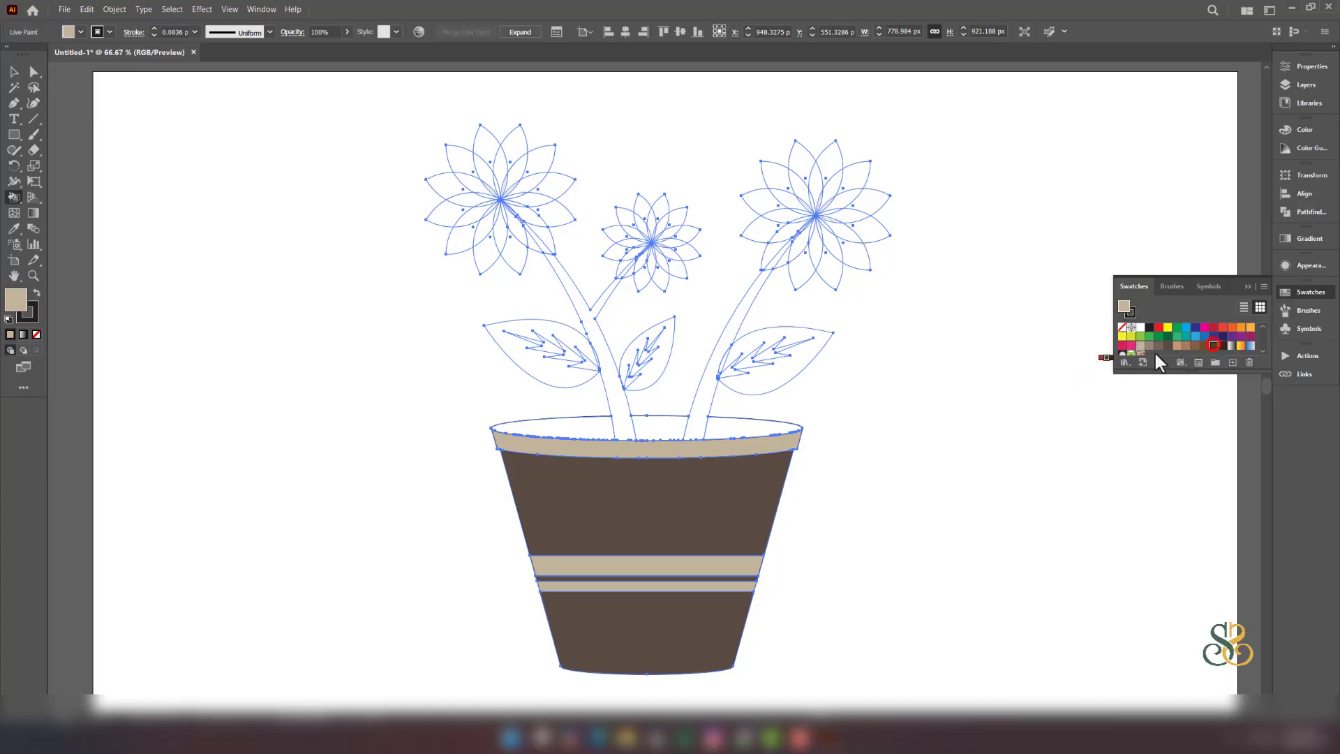
- Fill the soil inside the pot opening dark brown
{"action": "left_click", "coordinate": [659, 430]}
{"action": "left_click", "coordinate": [729, 431]}
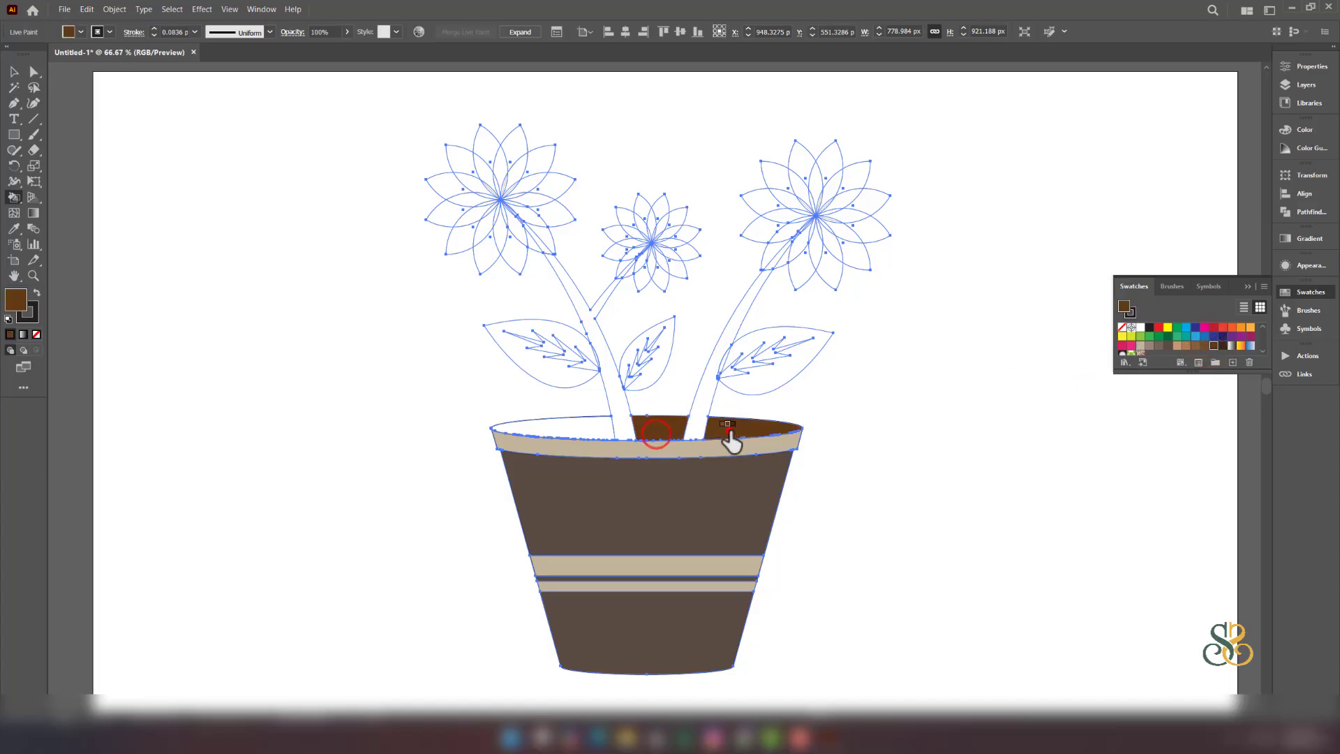
{"action": "left_click", "coordinate": [551, 430]}
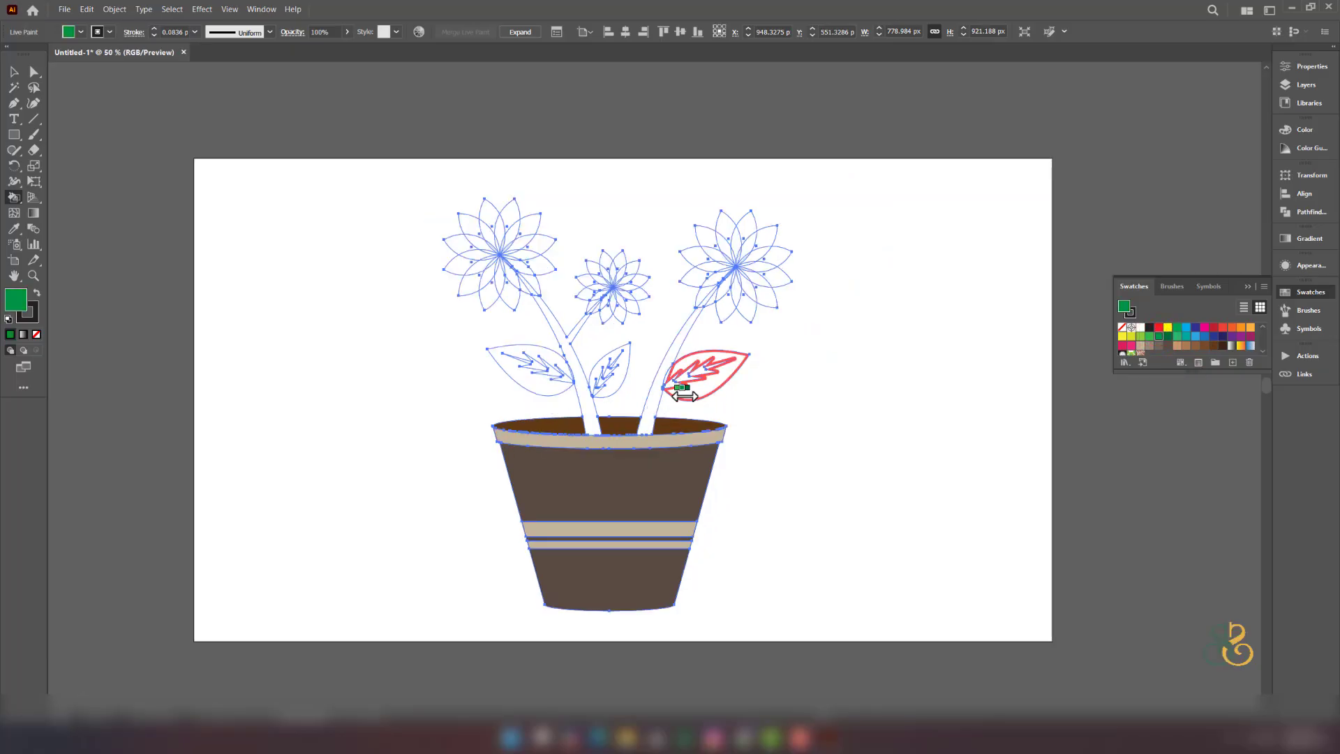
- Fill the right, middle and left leaves green
{"action": "left_click", "coordinate": [691, 395]}
{"action": "scroll", "coordinate": [681, 377], "scroll_direction": "up", "scroll_amount": 4}
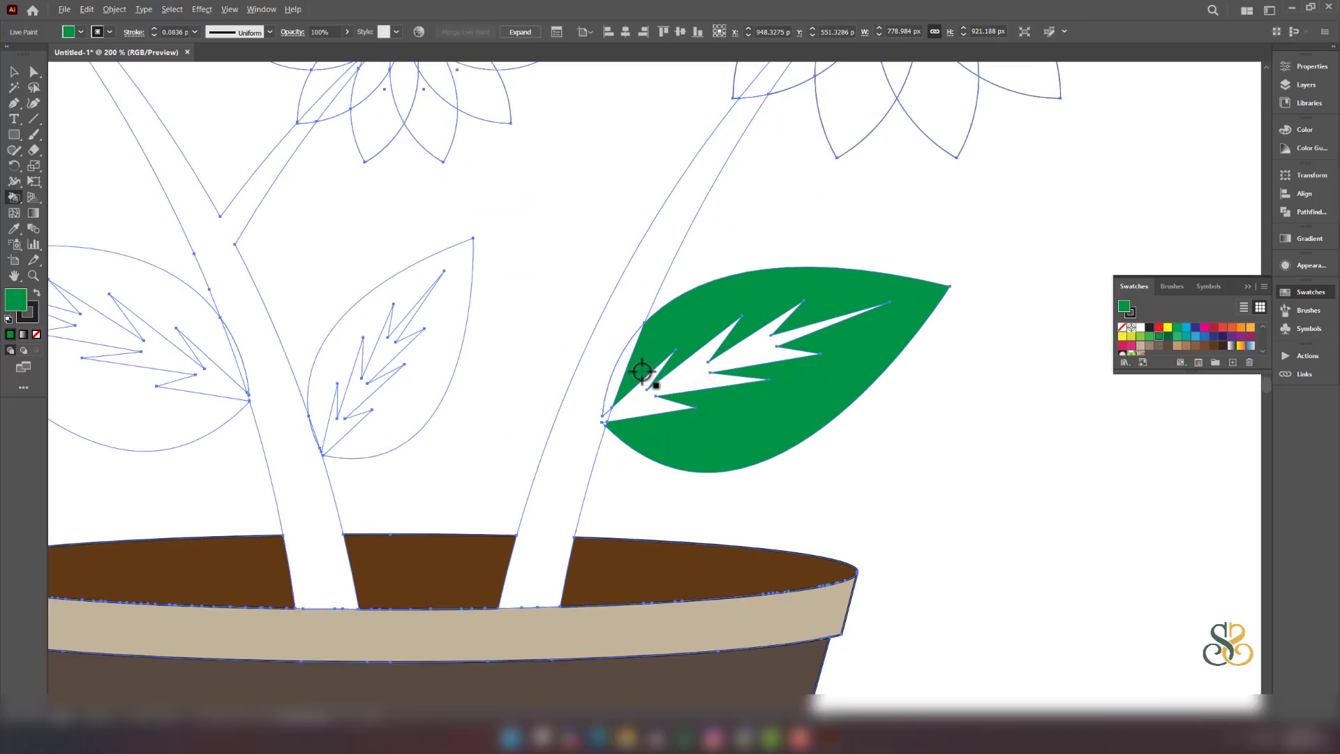
{"action": "left_click", "coordinate": [622, 365]}
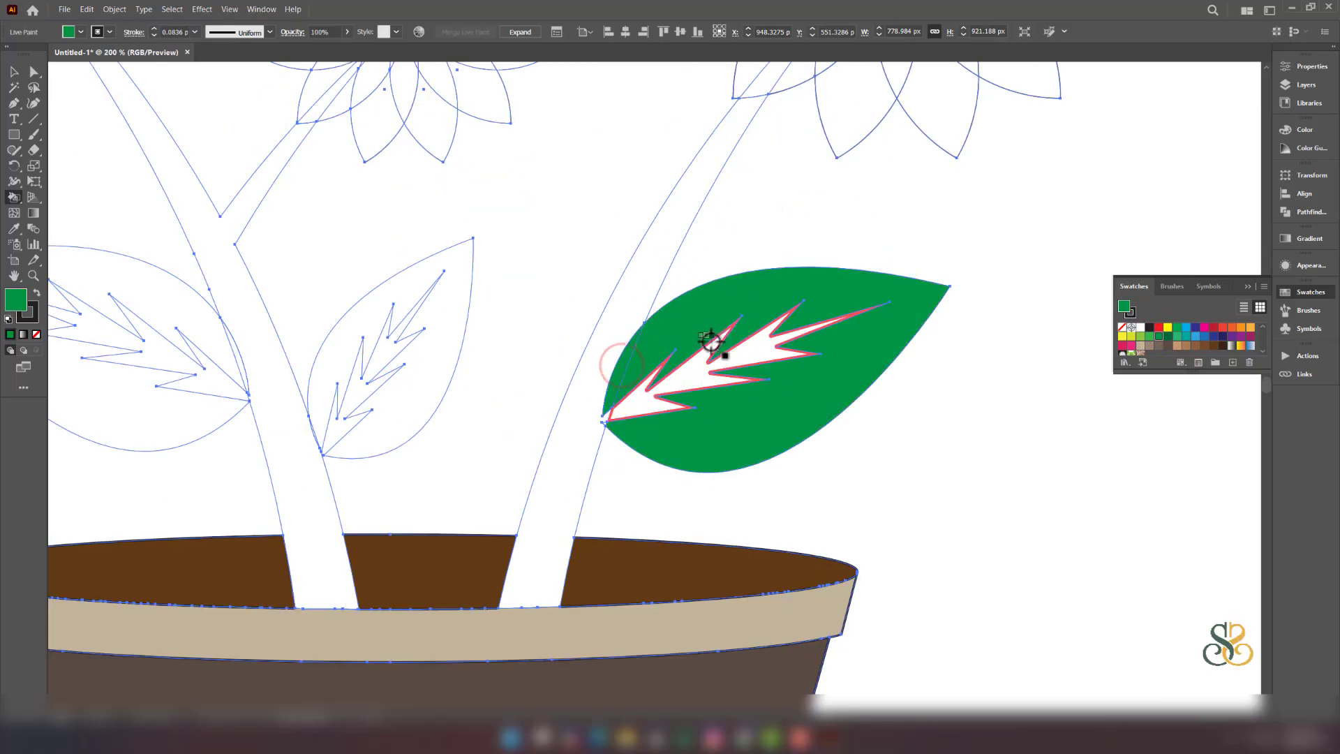
{"action": "scroll", "coordinate": [719, 353], "scroll_direction": "down", "scroll_amount": 3}
{"action": "left_click", "coordinate": [528, 368]}
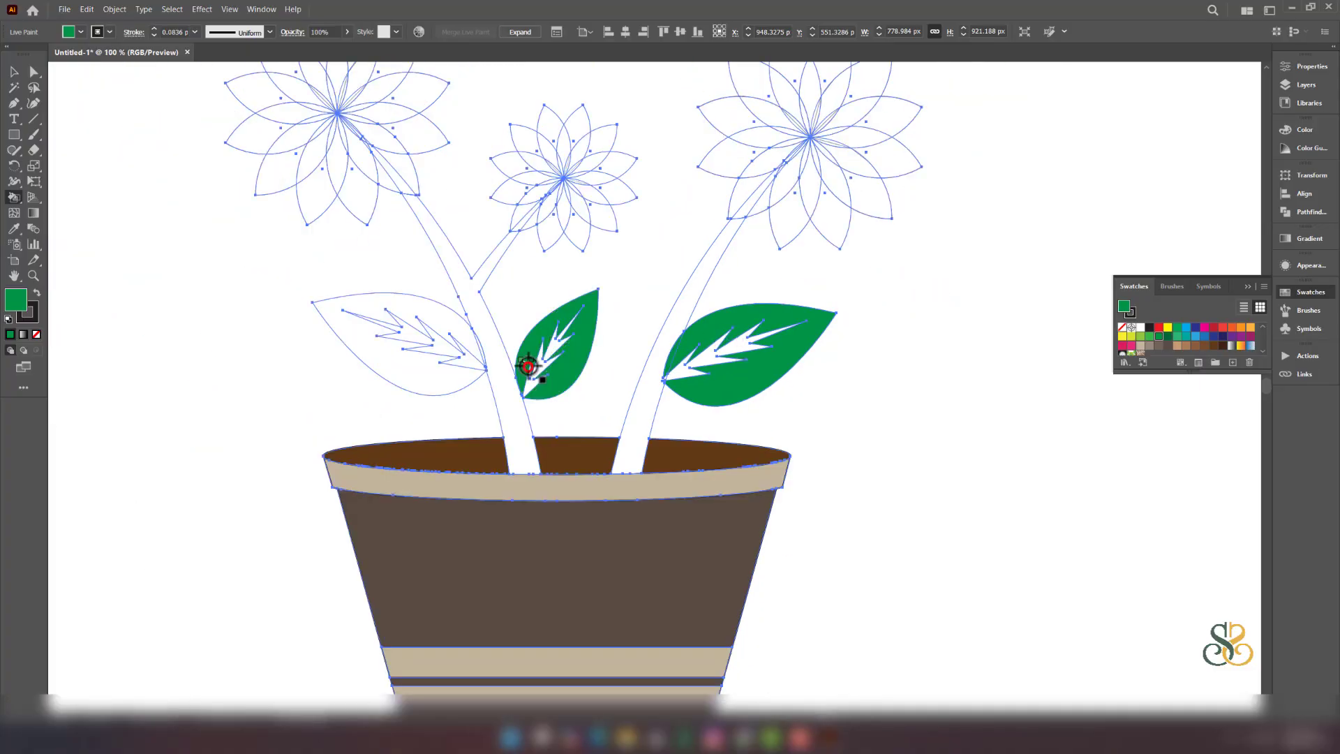
{"action": "left_click", "coordinate": [434, 377]}
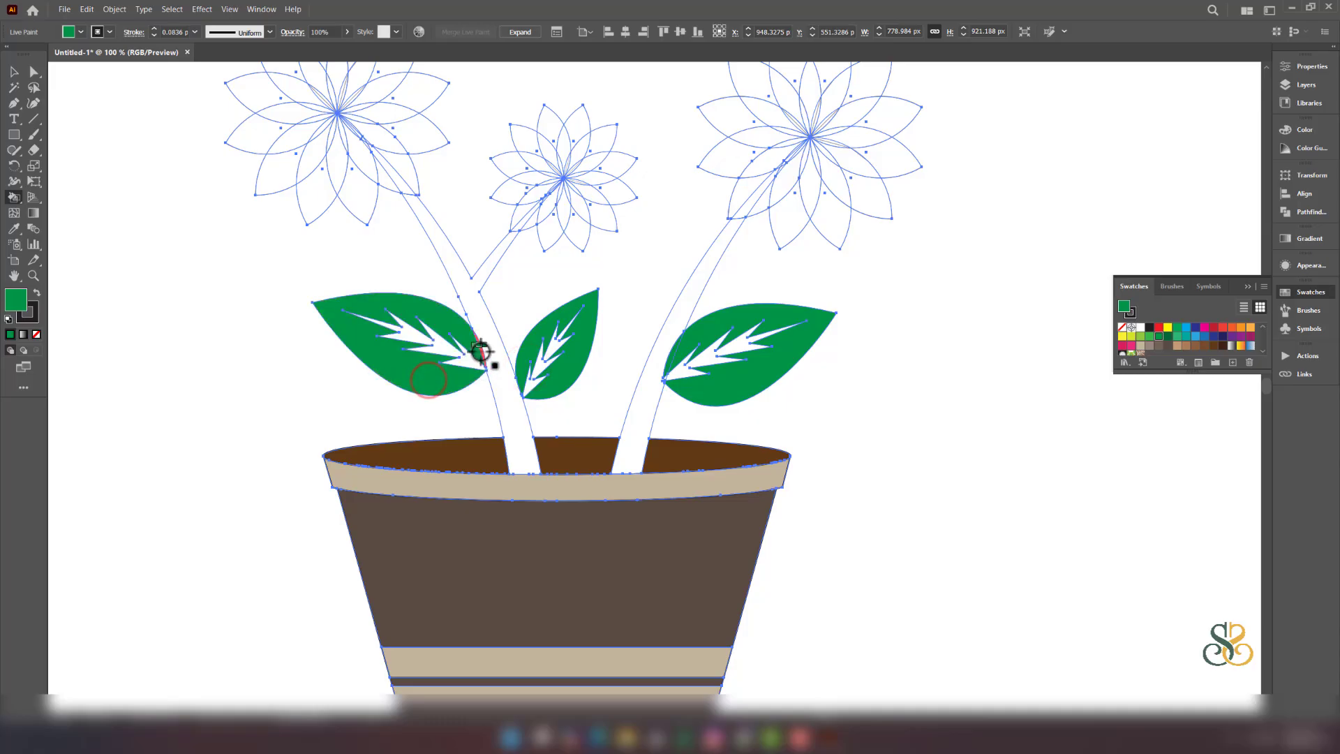
{"action": "scroll", "coordinate": [479, 350], "scroll_direction": "up", "scroll_amount": 2}
{"action": "scroll", "coordinate": [480, 347], "scroll_direction": "down", "scroll_amount": 2}
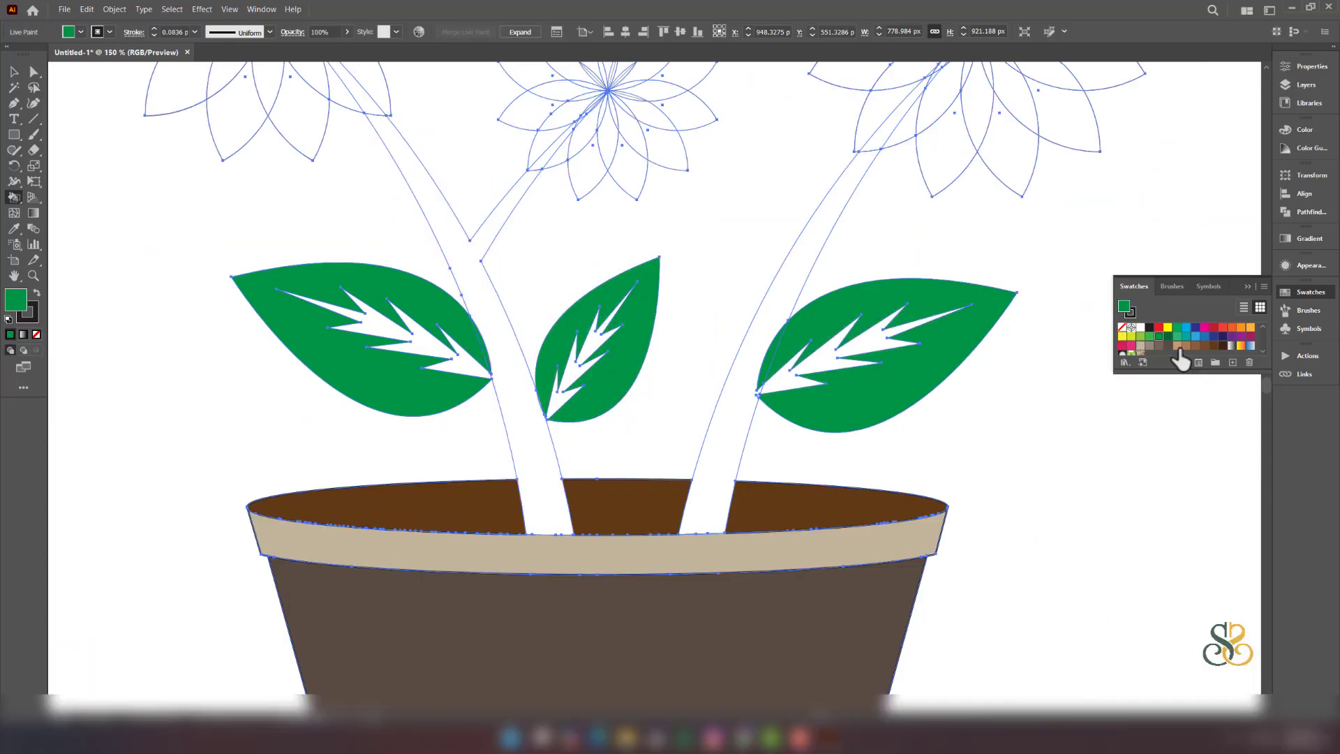
- Paint both stems tan
{"action": "left_click", "coordinate": [1186, 347]}
{"action": "left_click", "coordinate": [800, 293]}
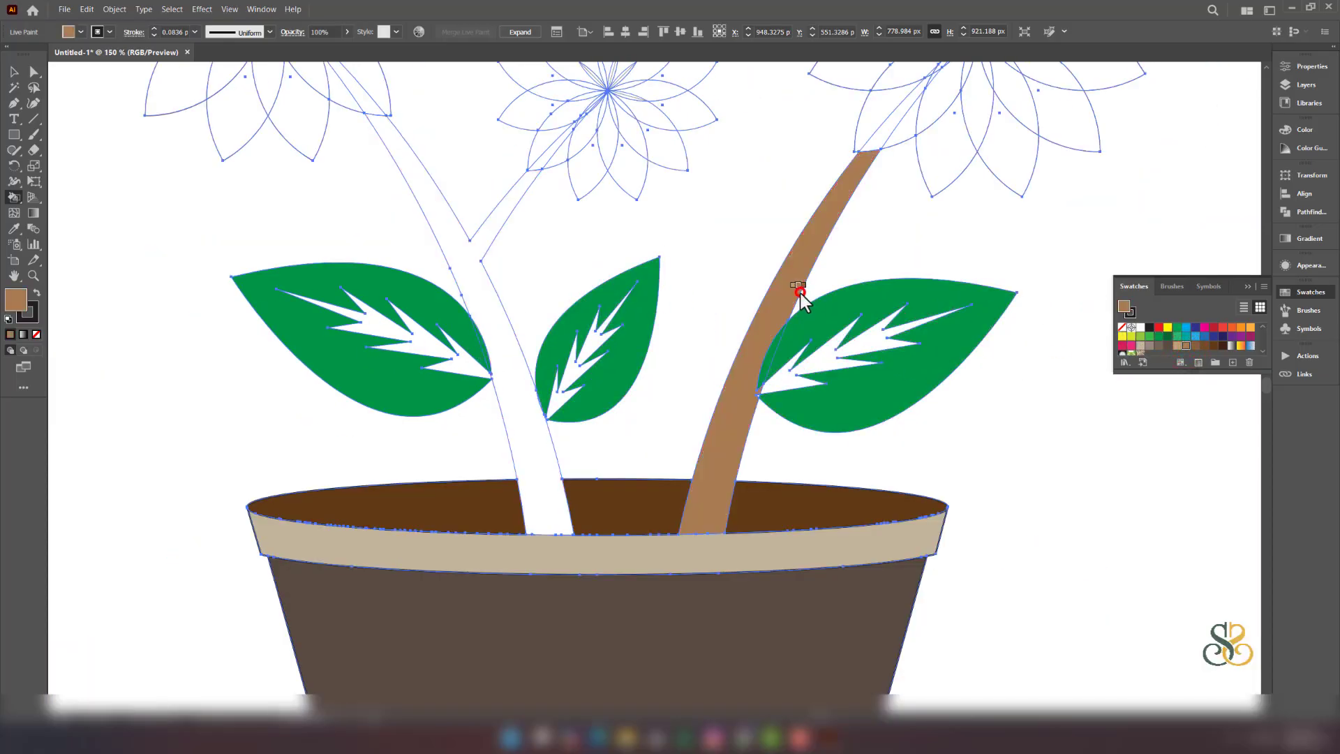
{"action": "left_click", "coordinate": [509, 375]}
{"action": "mouse_move", "coordinate": [499, 296]}
{"action": "left_mouse_down"}
{"action": "mouse_move", "coordinate": [670, 533]}
{"action": "mouse_move", "coordinate": [605, 533]}
{"action": "left_mouse_up"}
{"action": "left_click_drag", "start_coordinate": [534, 353], "coordinate": [584, 428]}
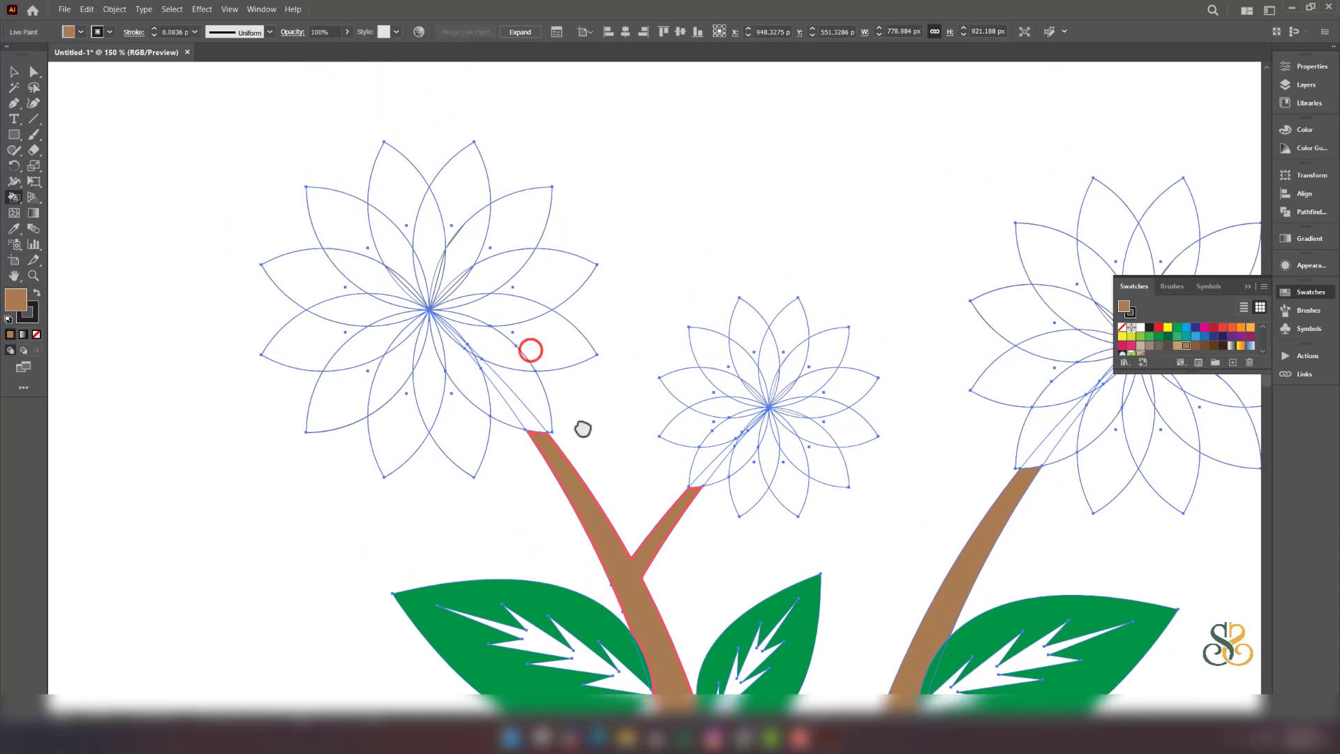
- Fill the left flower's inner petals red, undoing a stray fill beside the stem
{"action": "left_click", "coordinate": [1158, 328]}
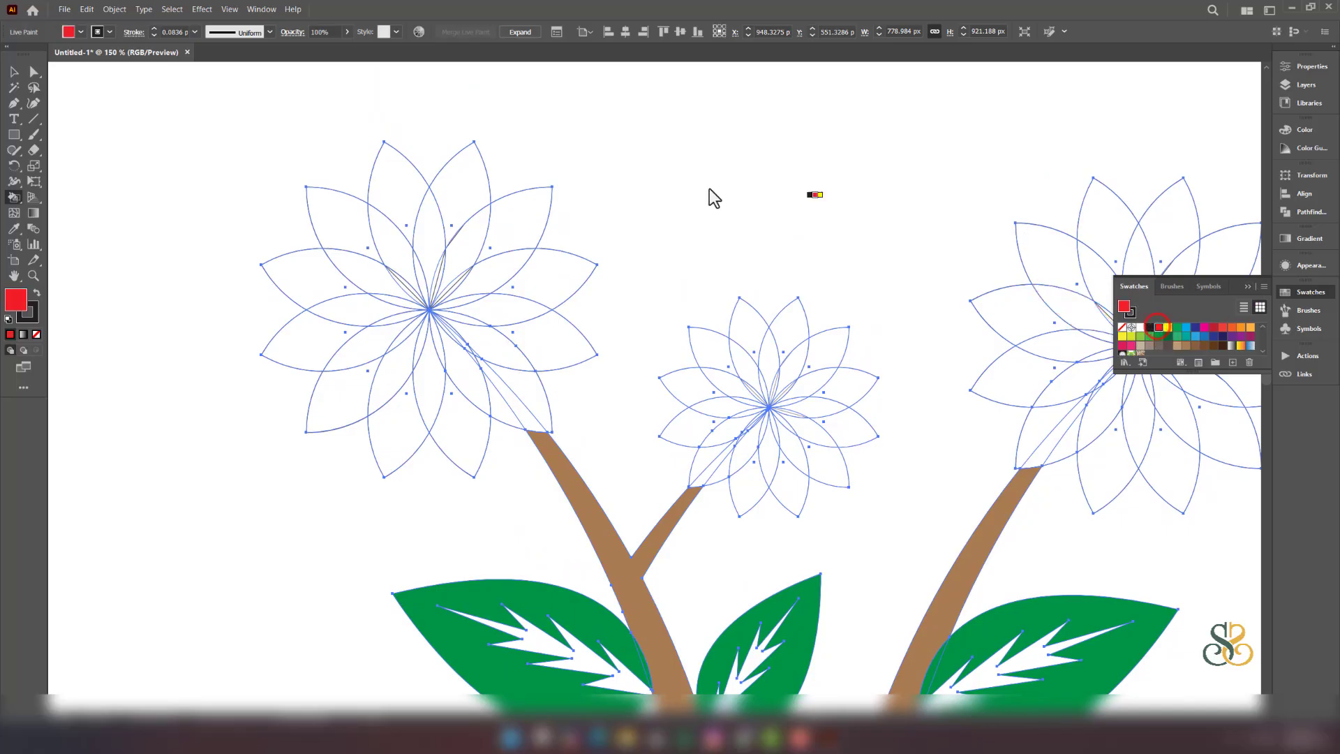
{"action": "left_click", "coordinate": [440, 242]}
{"action": "left_click", "coordinate": [471, 267]}
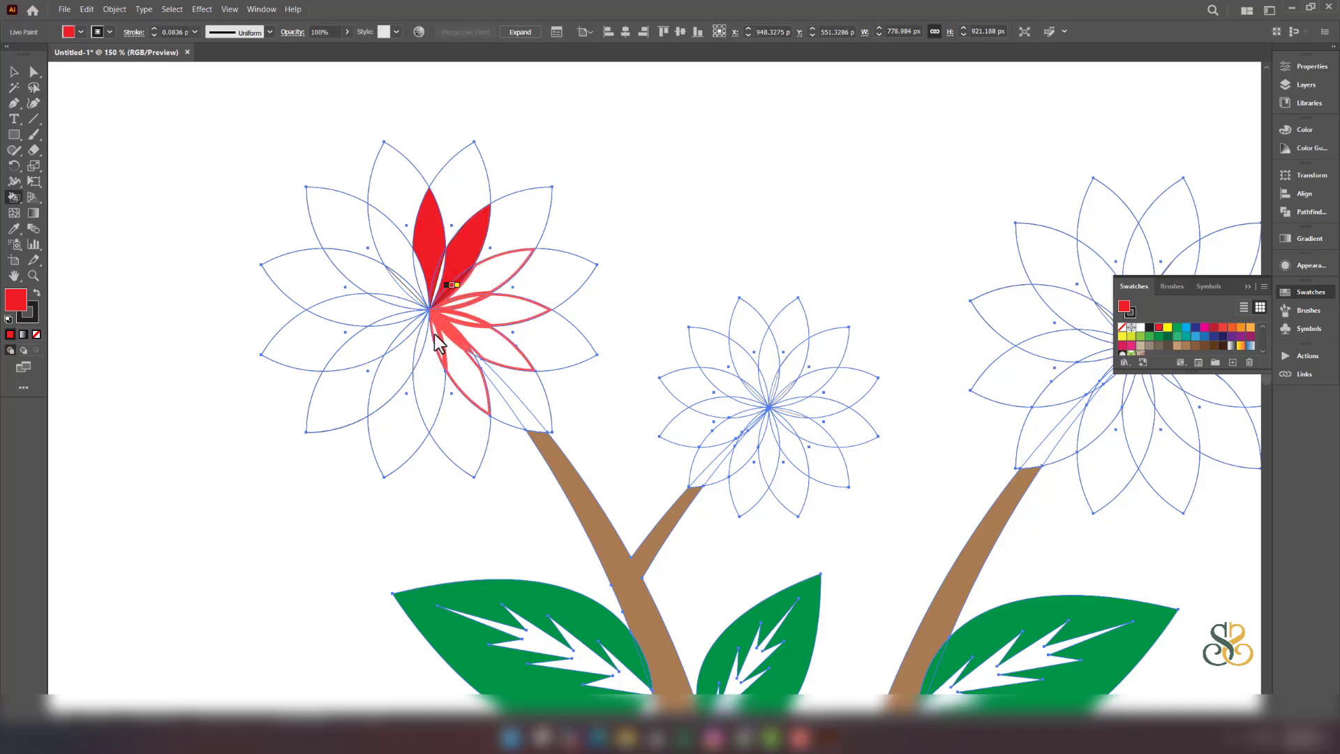
{"action": "left_click", "coordinate": [429, 292]}
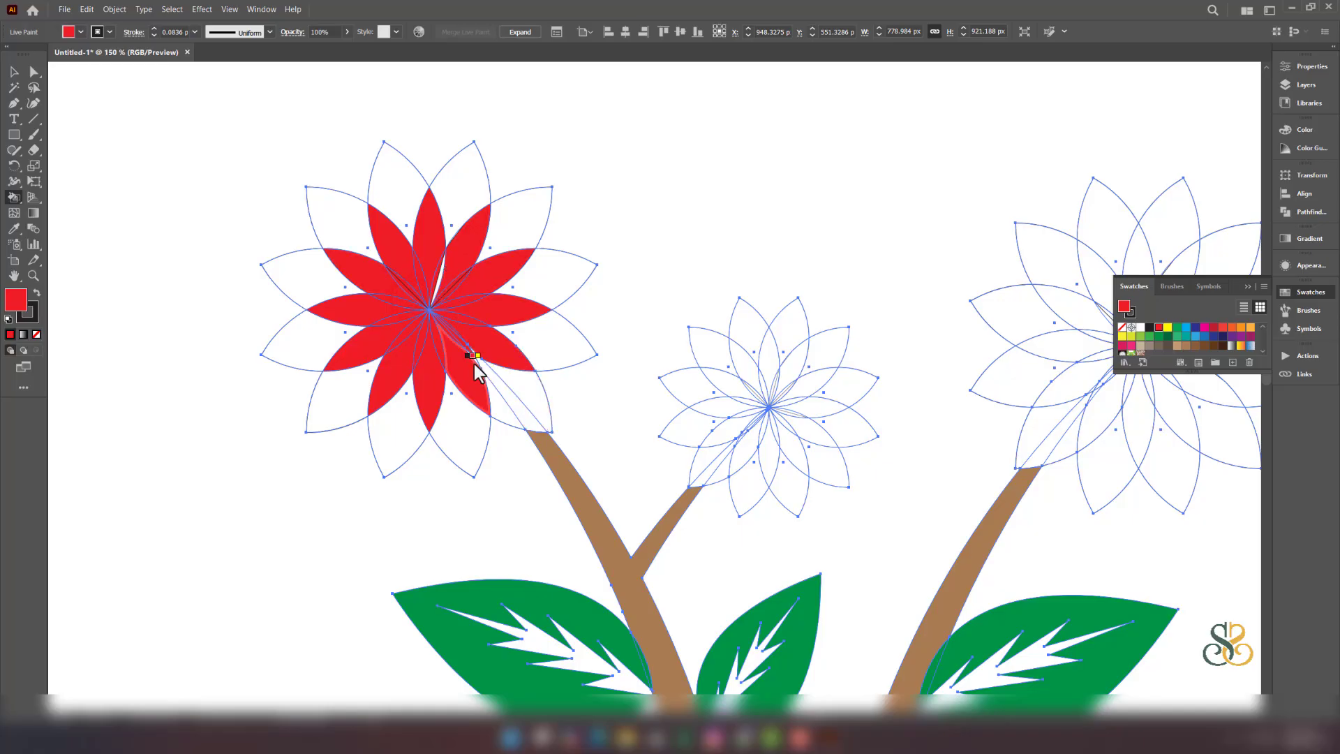
{"action": "left_click", "coordinate": [522, 389]}
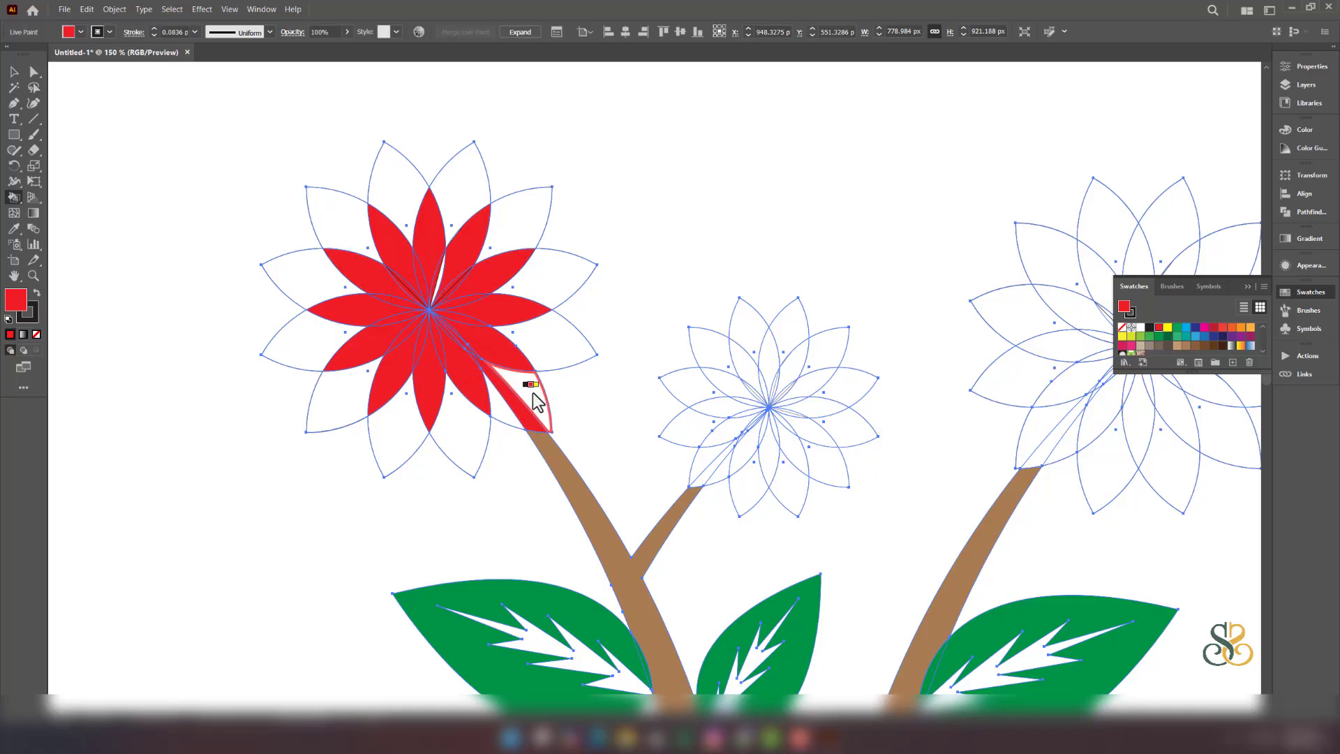
{"action": "key", "text": "ctrl+z"}
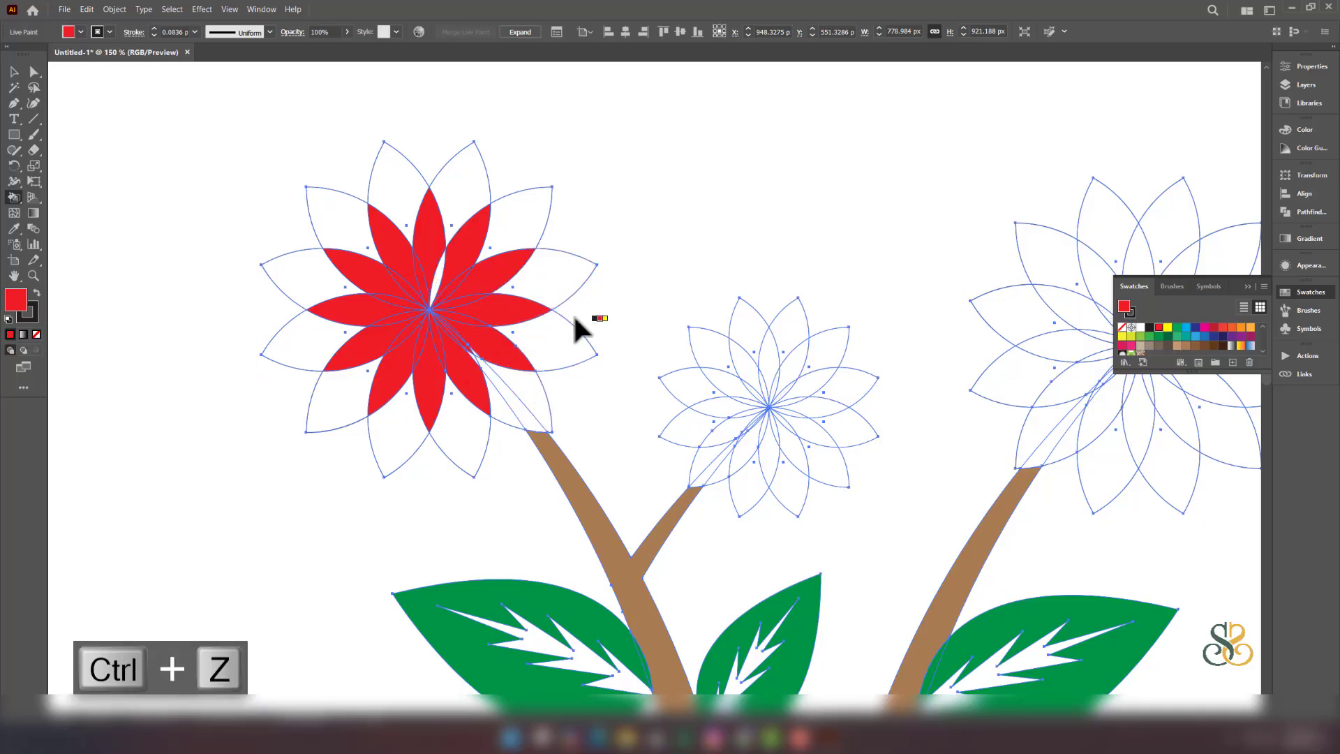
- Fill the thin centre slivers of the red flower yellow, undoing one misplaced fill
{"action": "left_click", "coordinate": [1168, 327]}
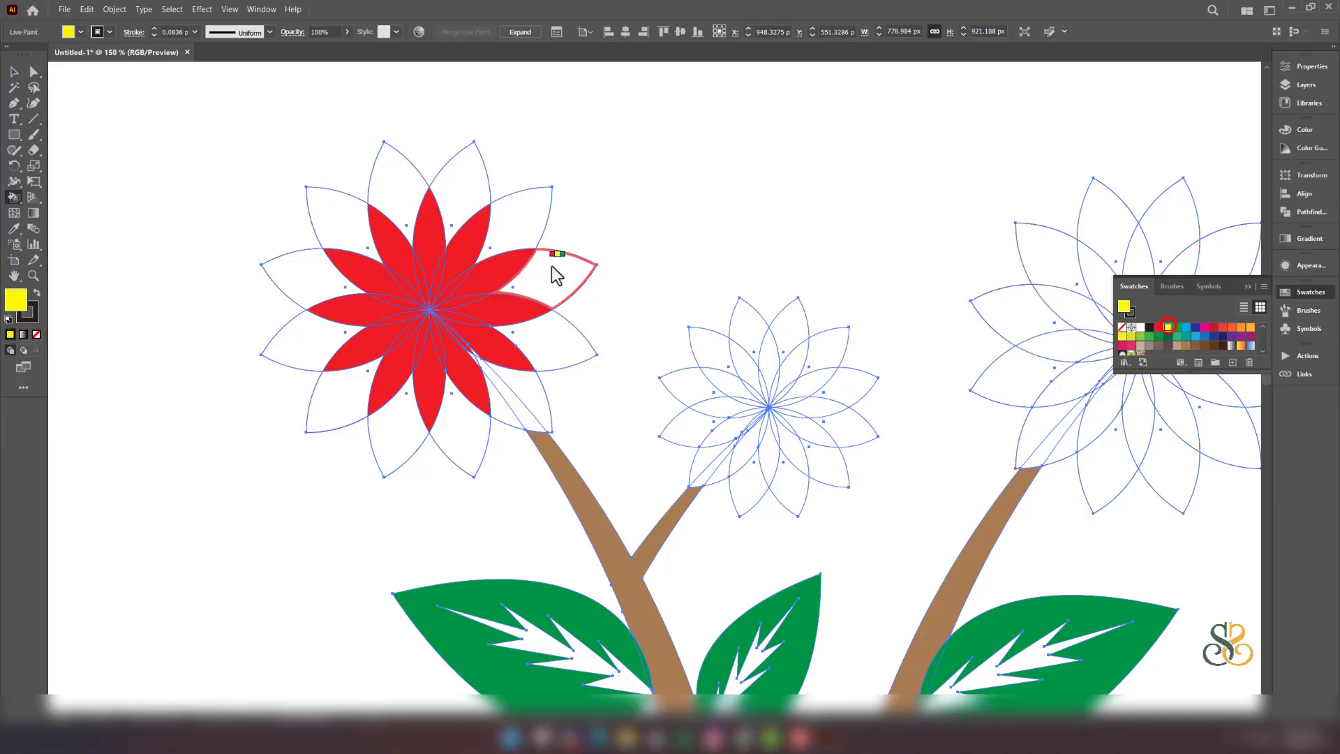
{"action": "left_click", "coordinate": [439, 288]}
{"action": "left_click", "coordinate": [438, 287]}
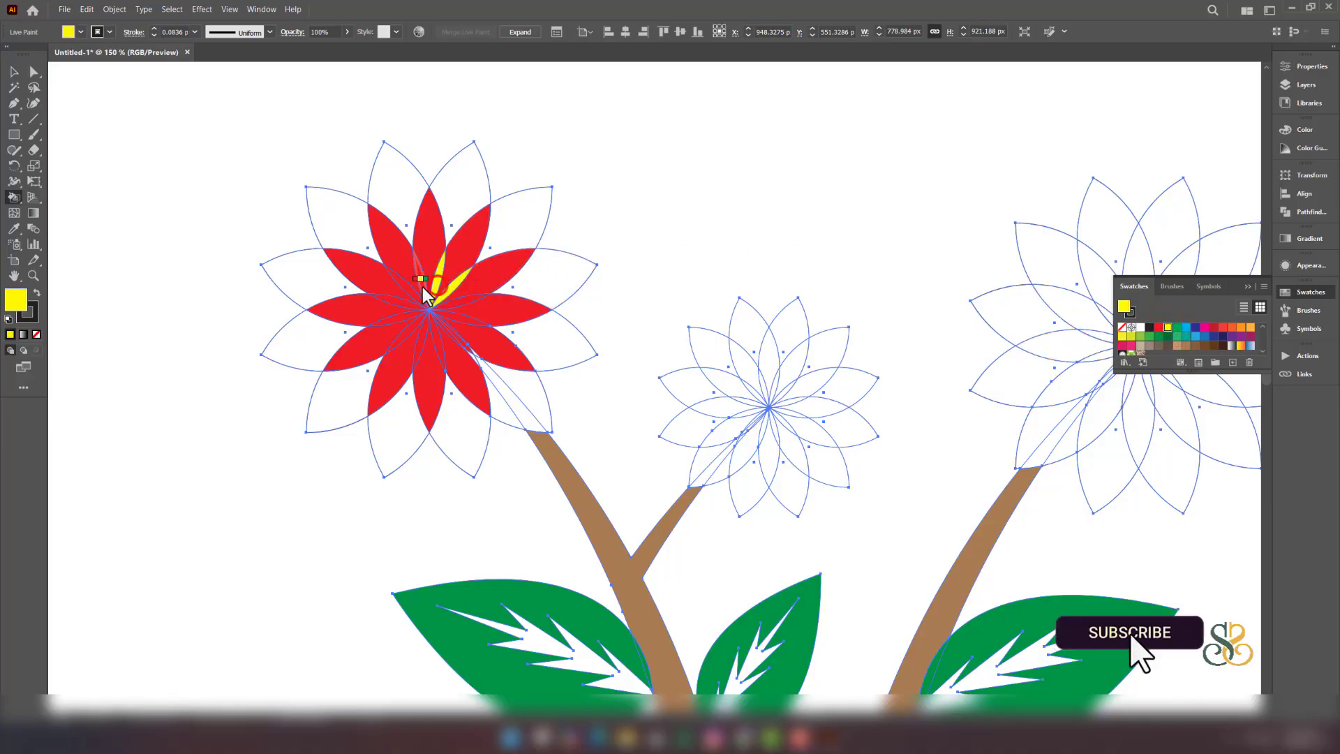
{"action": "left_click", "coordinate": [421, 282]}
{"action": "left_click", "coordinate": [408, 290]}
{"action": "left_click", "coordinate": [402, 309]}
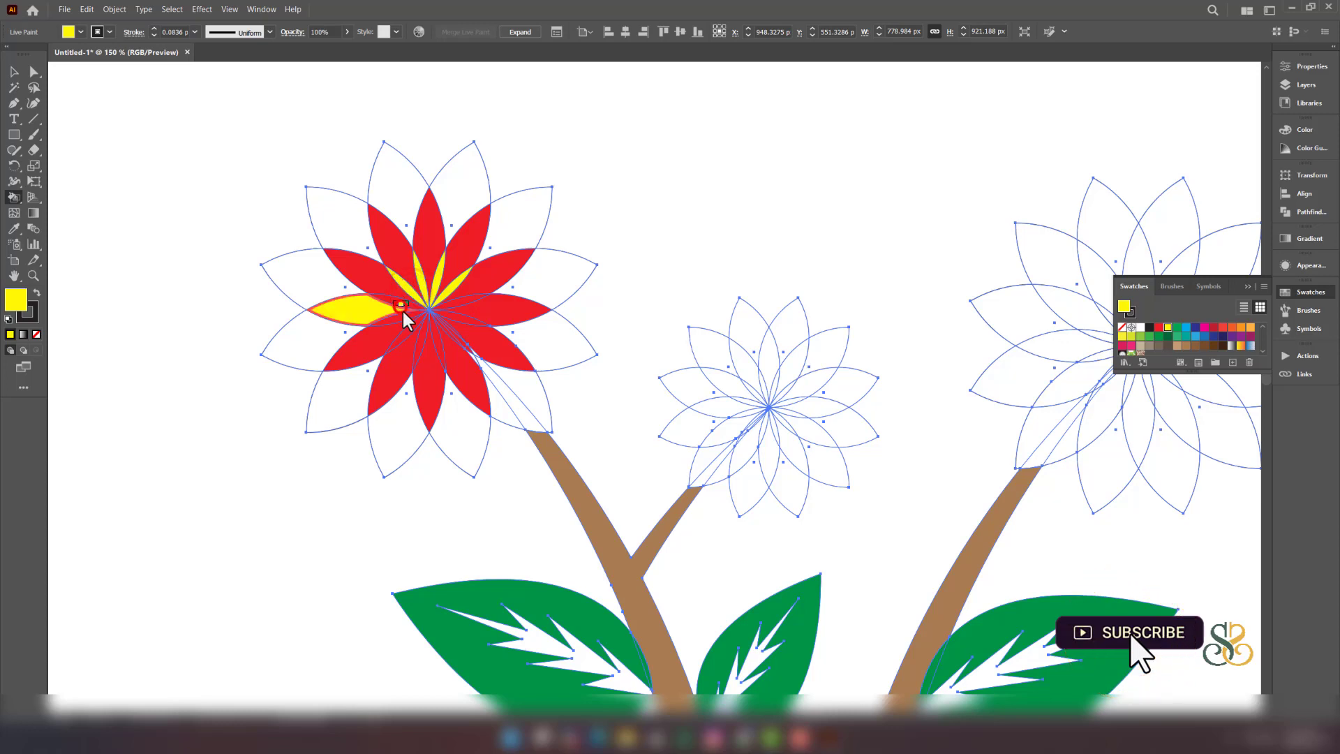
{"action": "key", "text": "ctrl+z"}
{"action": "left_click", "coordinate": [403, 307]}
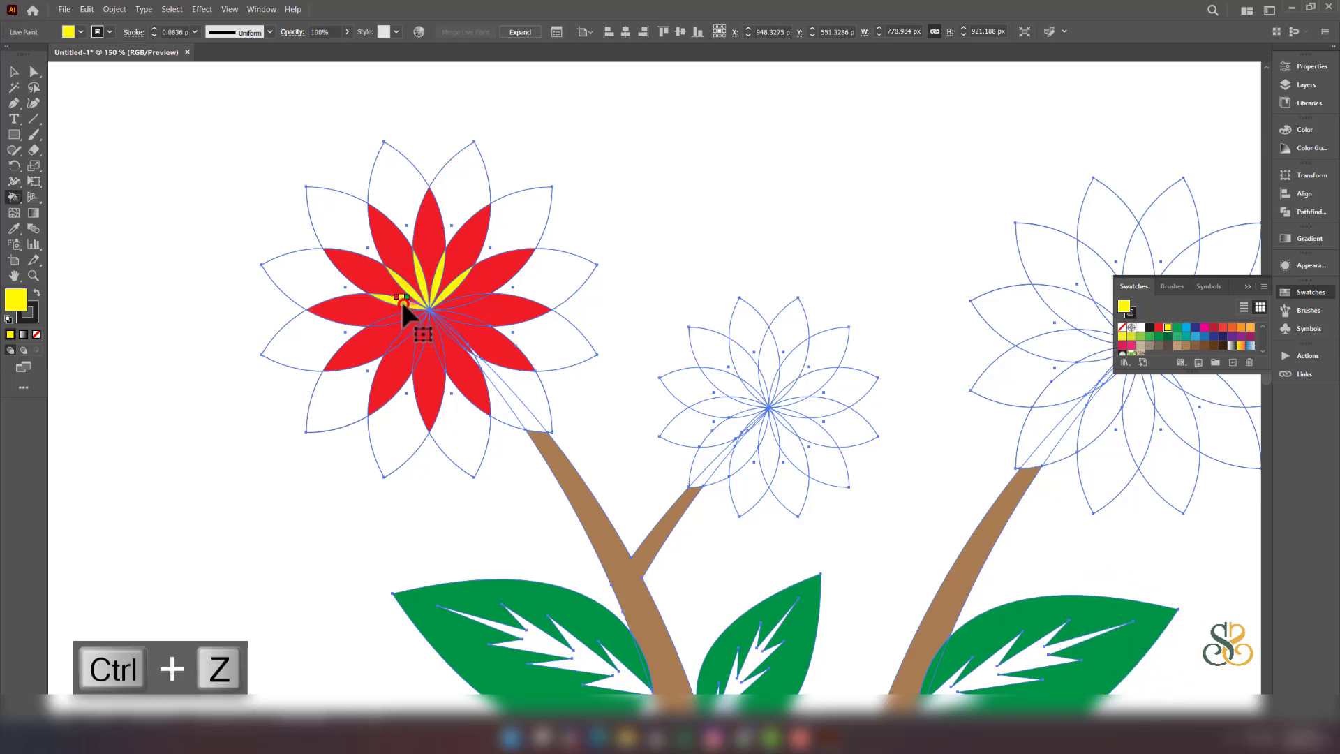
{"action": "left_click", "coordinate": [401, 316]}
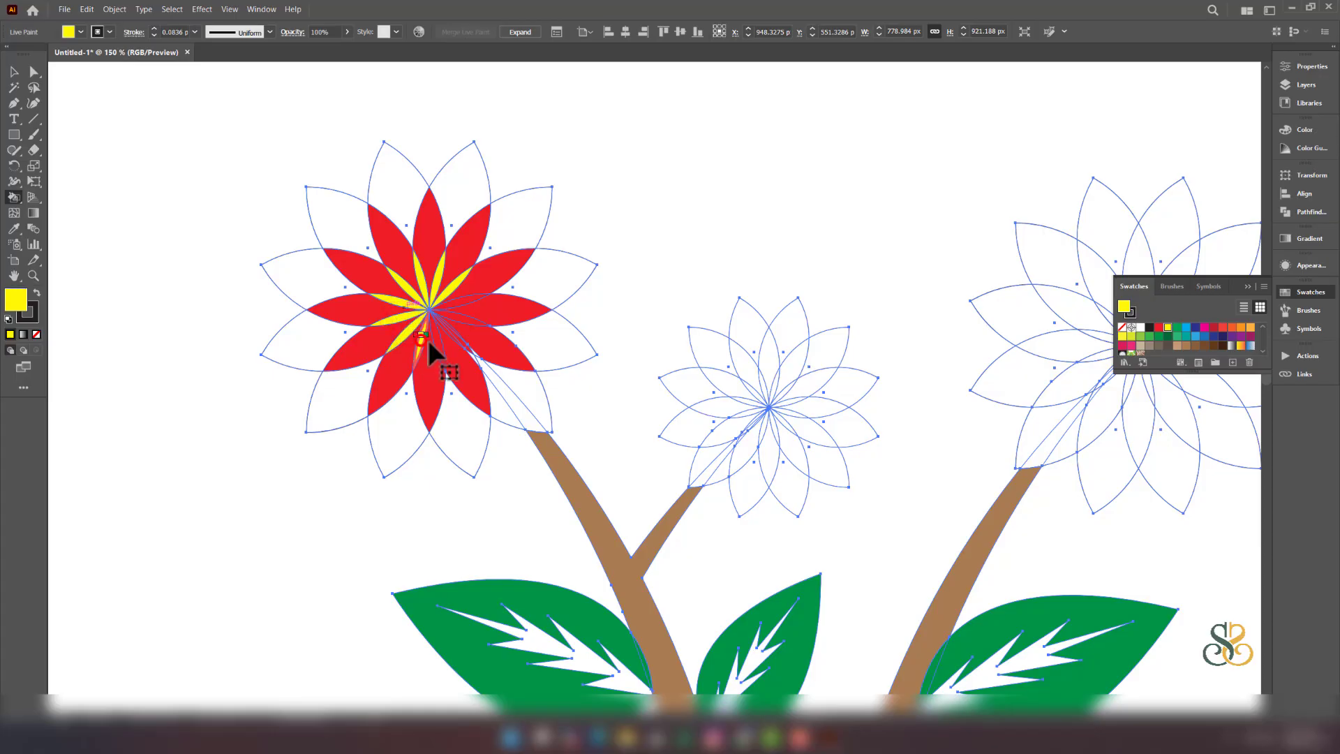
{"action": "left_click", "coordinate": [421, 342]}
{"action": "left_click", "coordinate": [436, 342]}
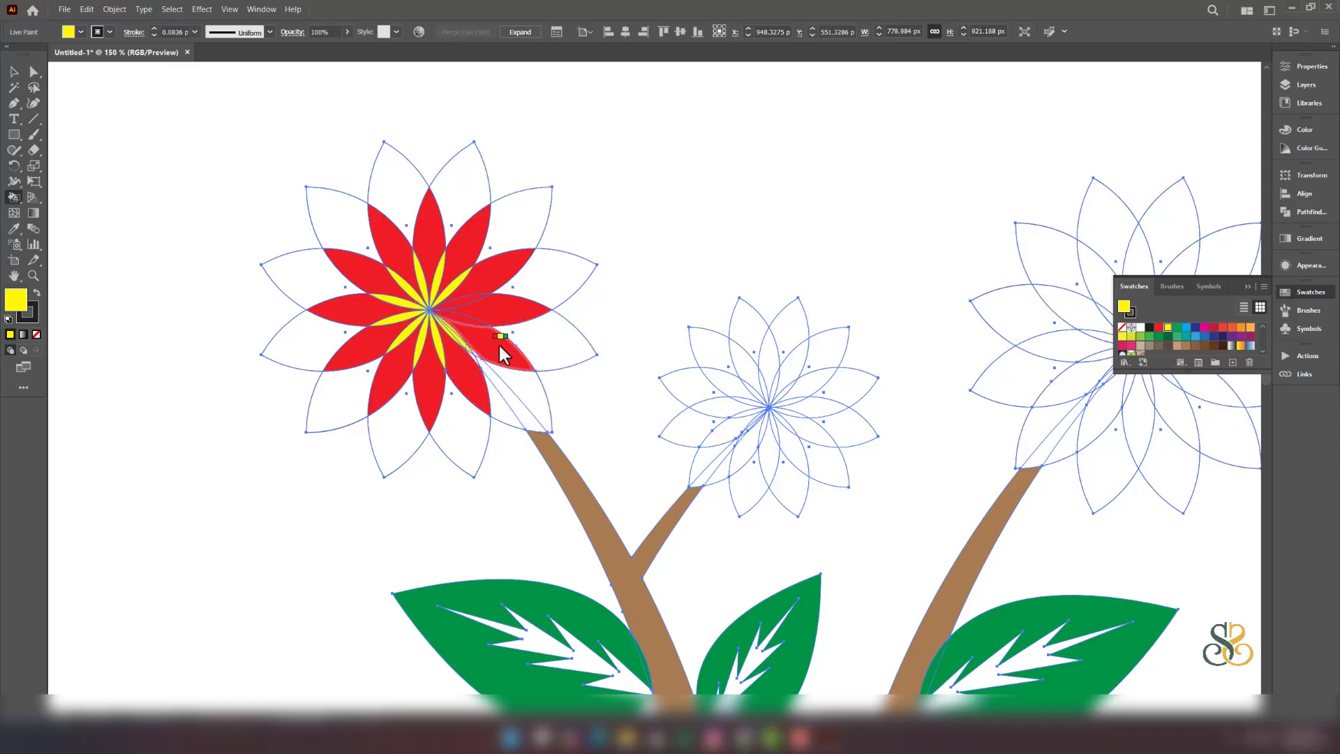
- Patch the two tiny white gaps at the petal tip with red
{"action": "key", "text": "Left"}
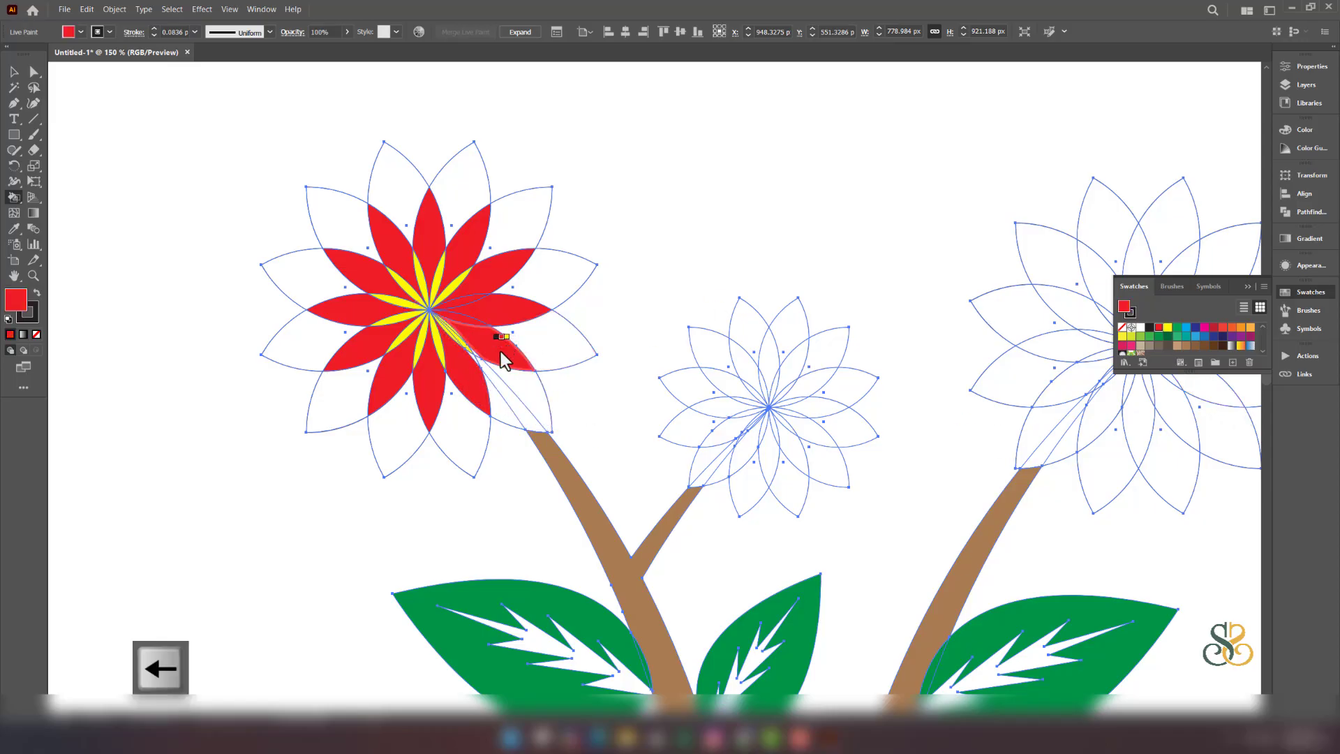
{"action": "scroll", "coordinate": [477, 347], "scroll_direction": "up", "scroll_amount": 5}
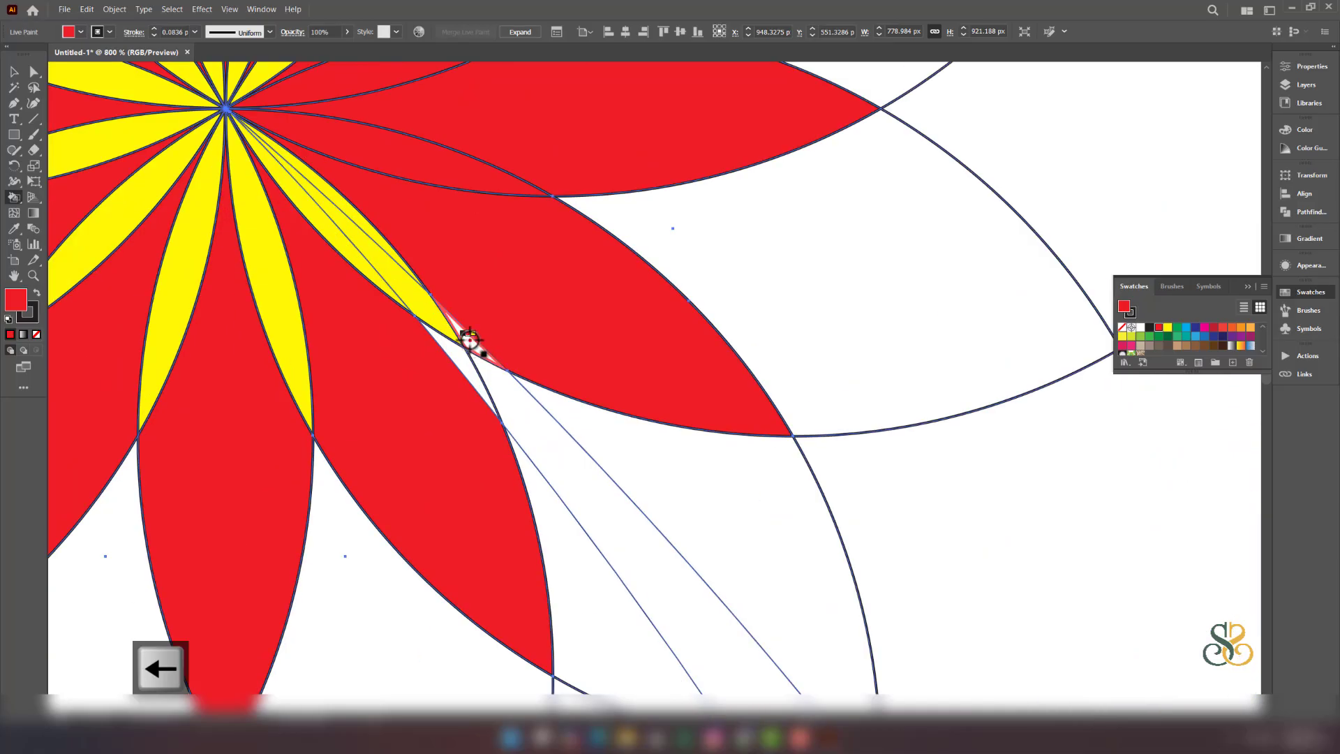
{"action": "left_click", "coordinate": [470, 340]}
{"action": "left_click", "coordinate": [461, 370]}
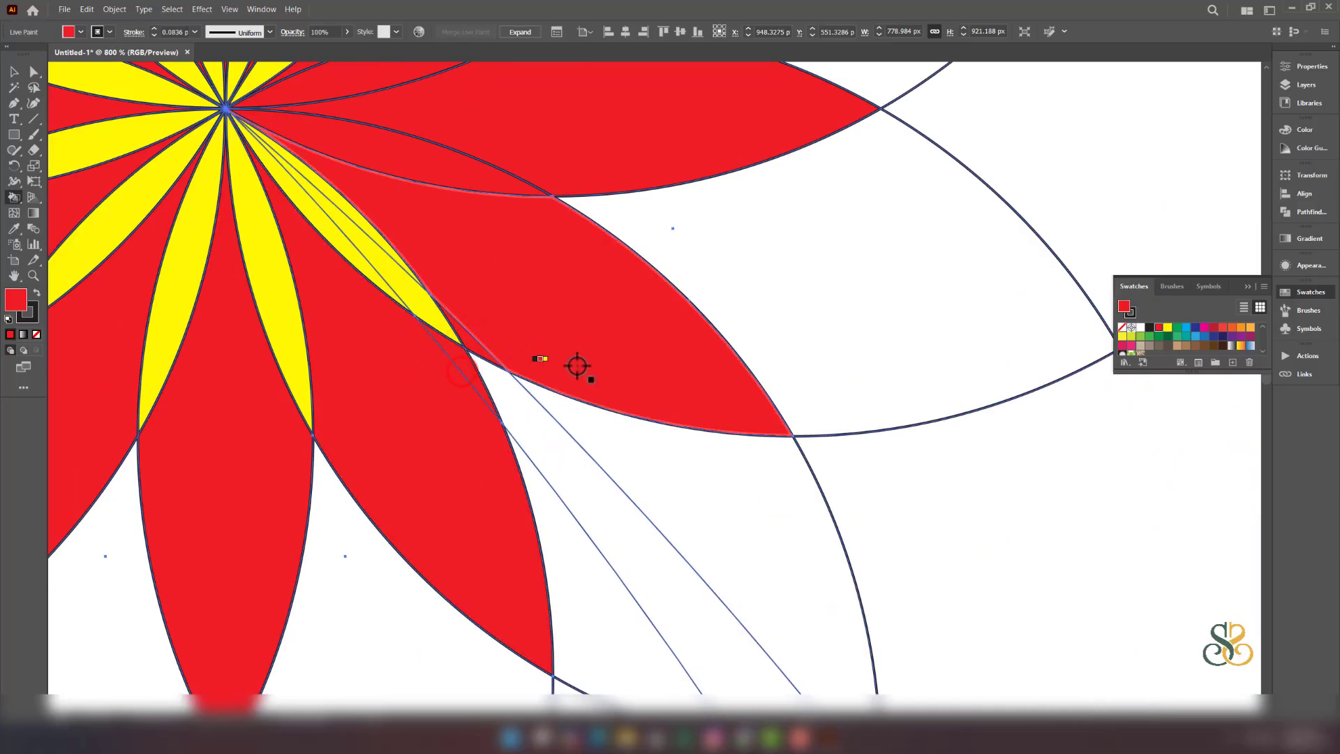
{"action": "scroll", "coordinate": [879, 316], "scroll_direction": "down", "scroll_amount": 4}
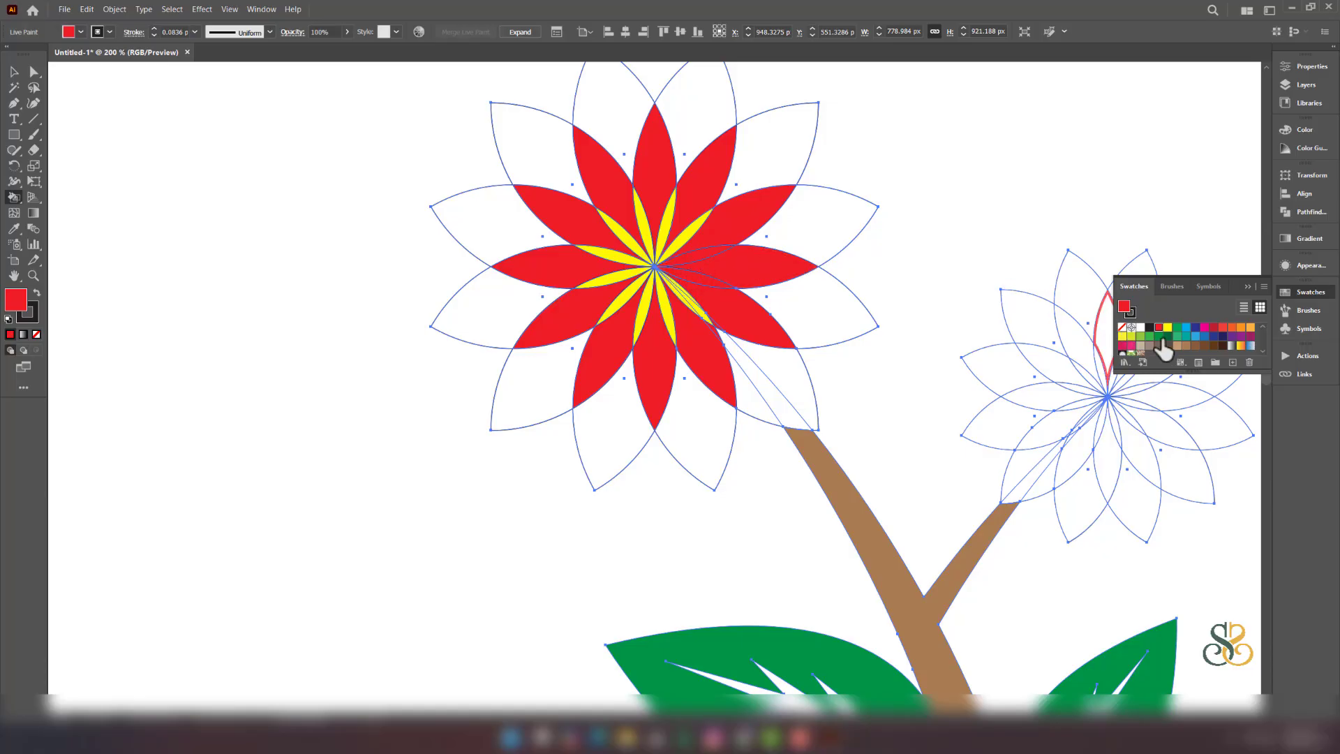
- Switch to the orange swatch and fill all twelve outer petals of the left flower
{"action": "key", "text": "Right"}
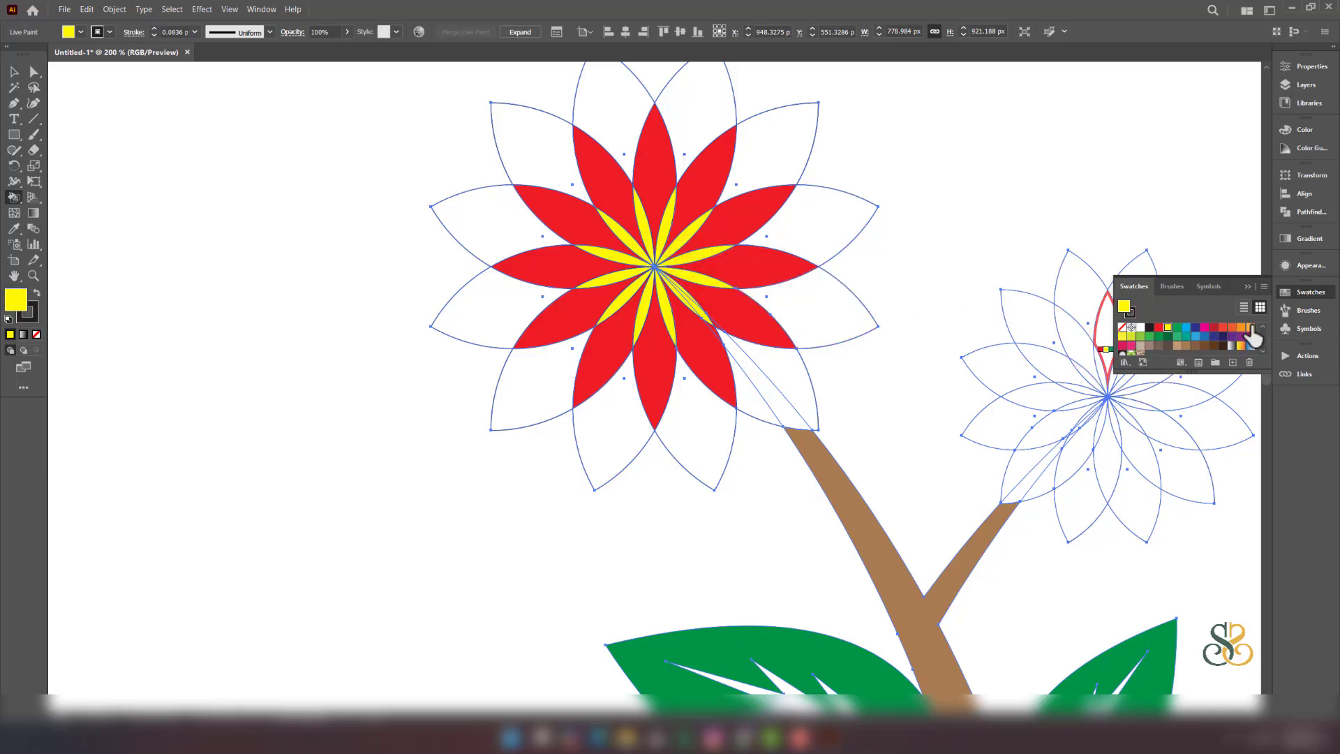
{"action": "left_click", "coordinate": [768, 136]}
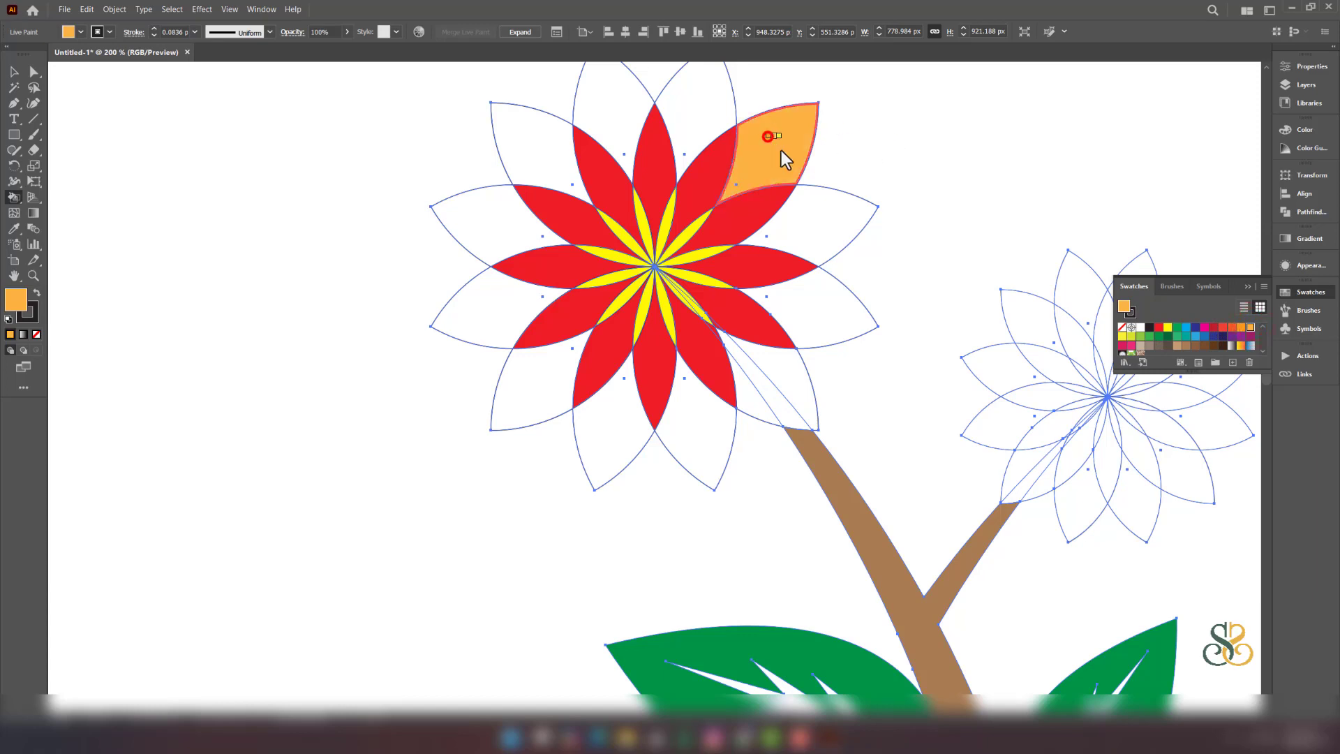
{"action": "left_click", "coordinate": [840, 225]}
{"action": "left_click", "coordinate": [825, 329]}
{"action": "left_click", "coordinate": [784, 388]}
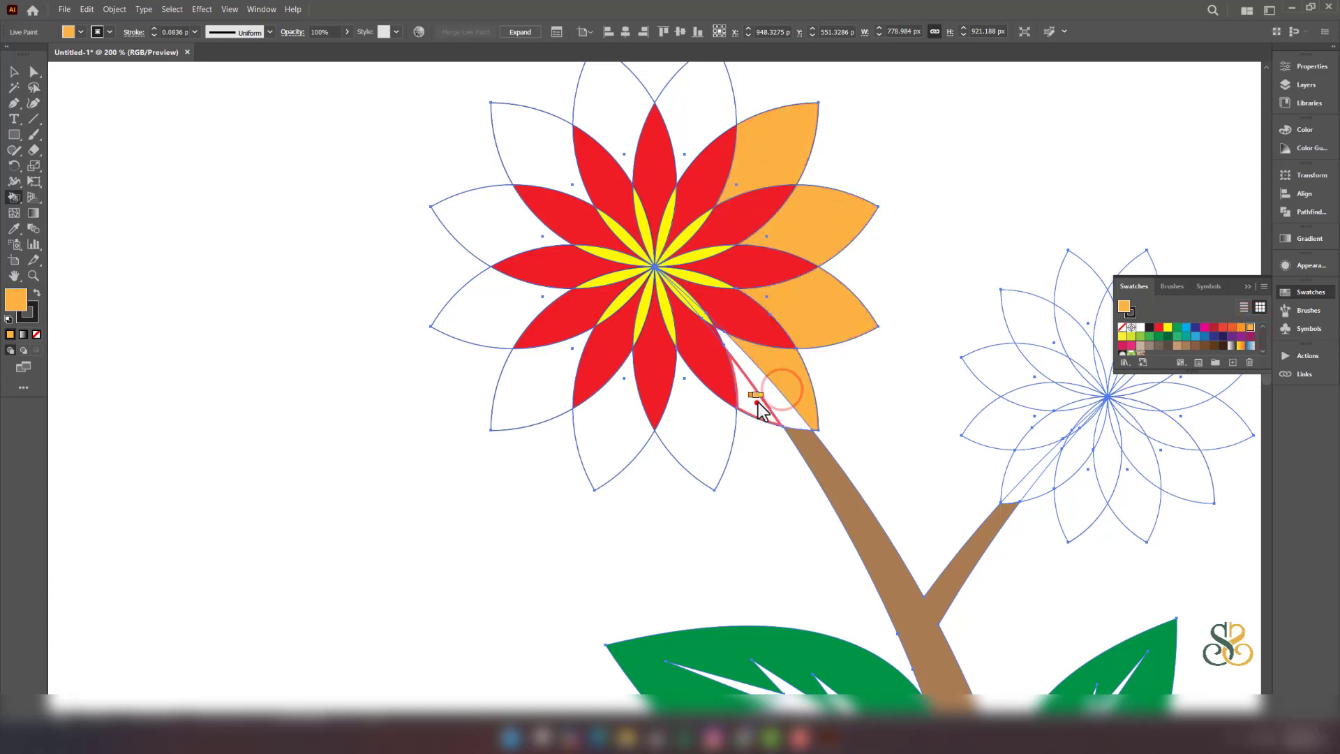
{"action": "left_click", "coordinate": [693, 437]}
{"action": "left_click", "coordinate": [616, 443]}
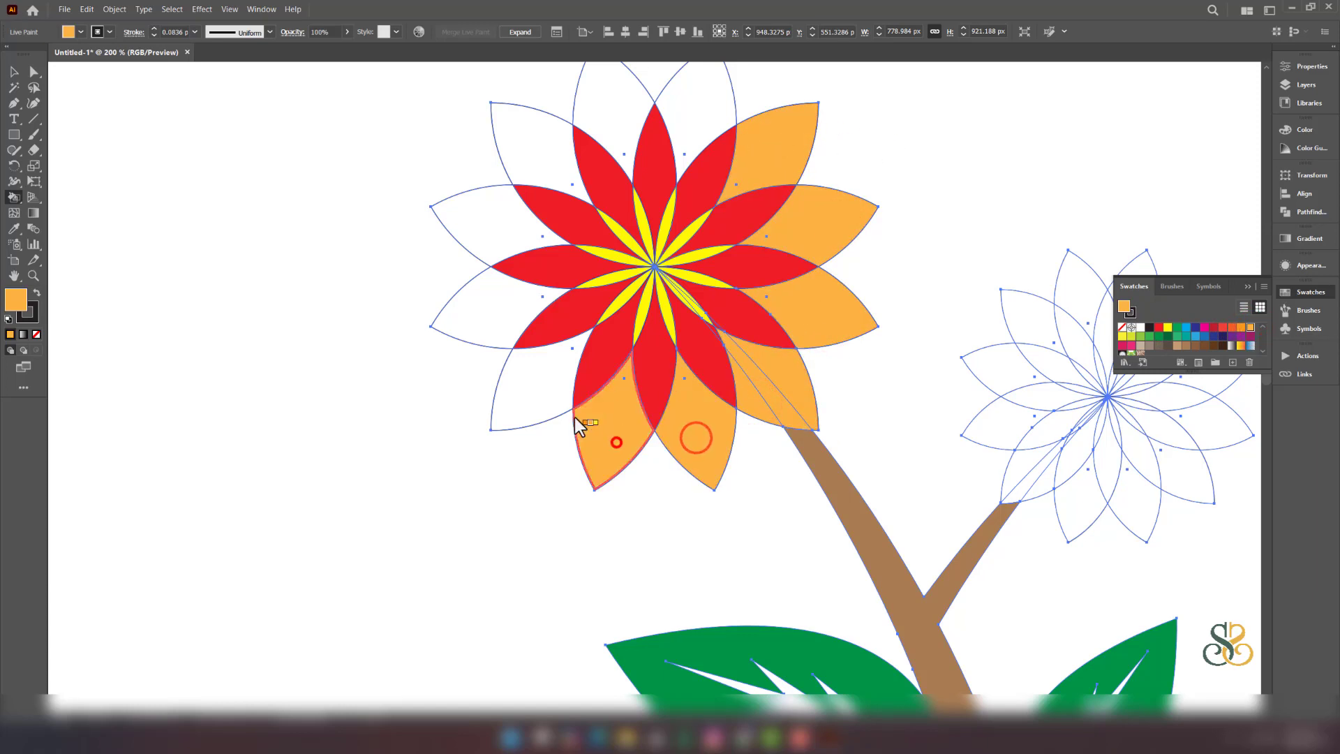
{"action": "left_click", "coordinate": [548, 397]}
{"action": "left_click", "coordinate": [495, 315]}
{"action": "left_click", "coordinate": [496, 237]}
{"action": "left_click", "coordinate": [541, 166]}
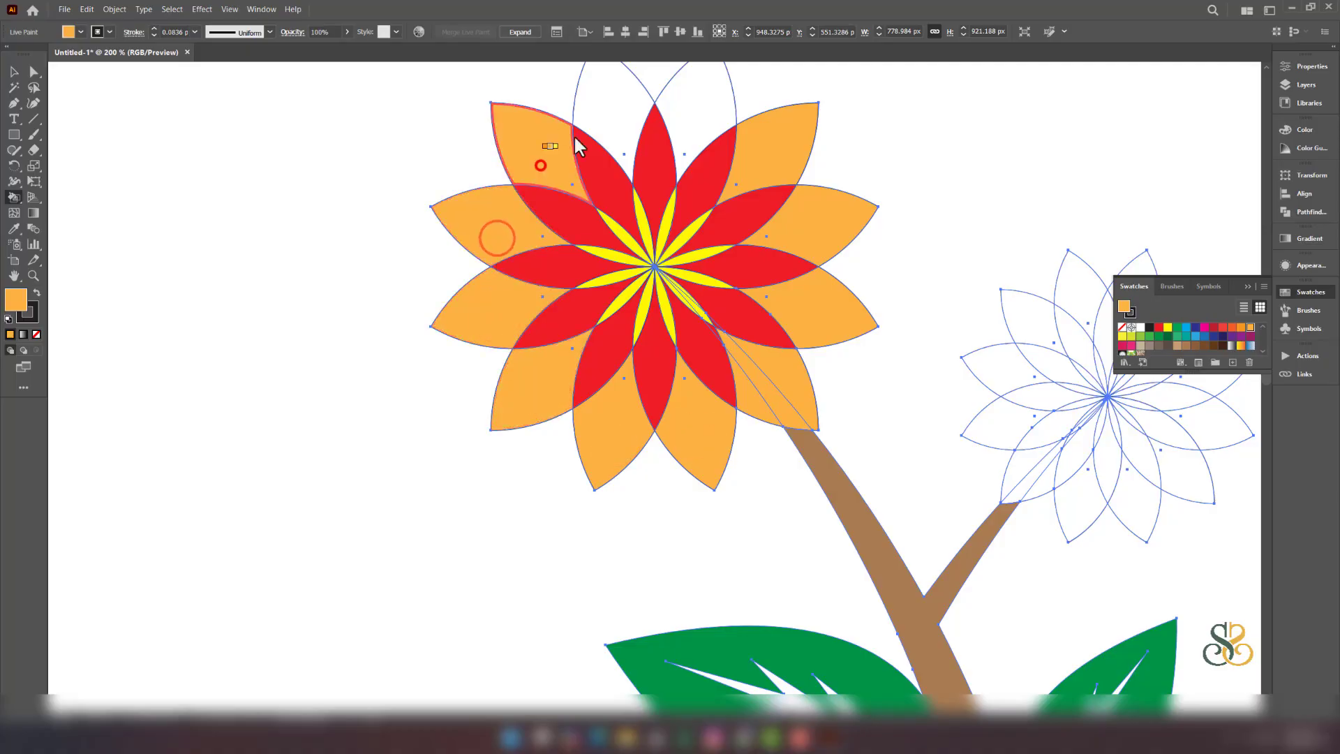
{"action": "left_click", "coordinate": [606, 114]}
{"action": "left_click", "coordinate": [696, 114]}
{"action": "scroll", "coordinate": [808, 208], "scroll_direction": "down", "scroll_amount": 2}
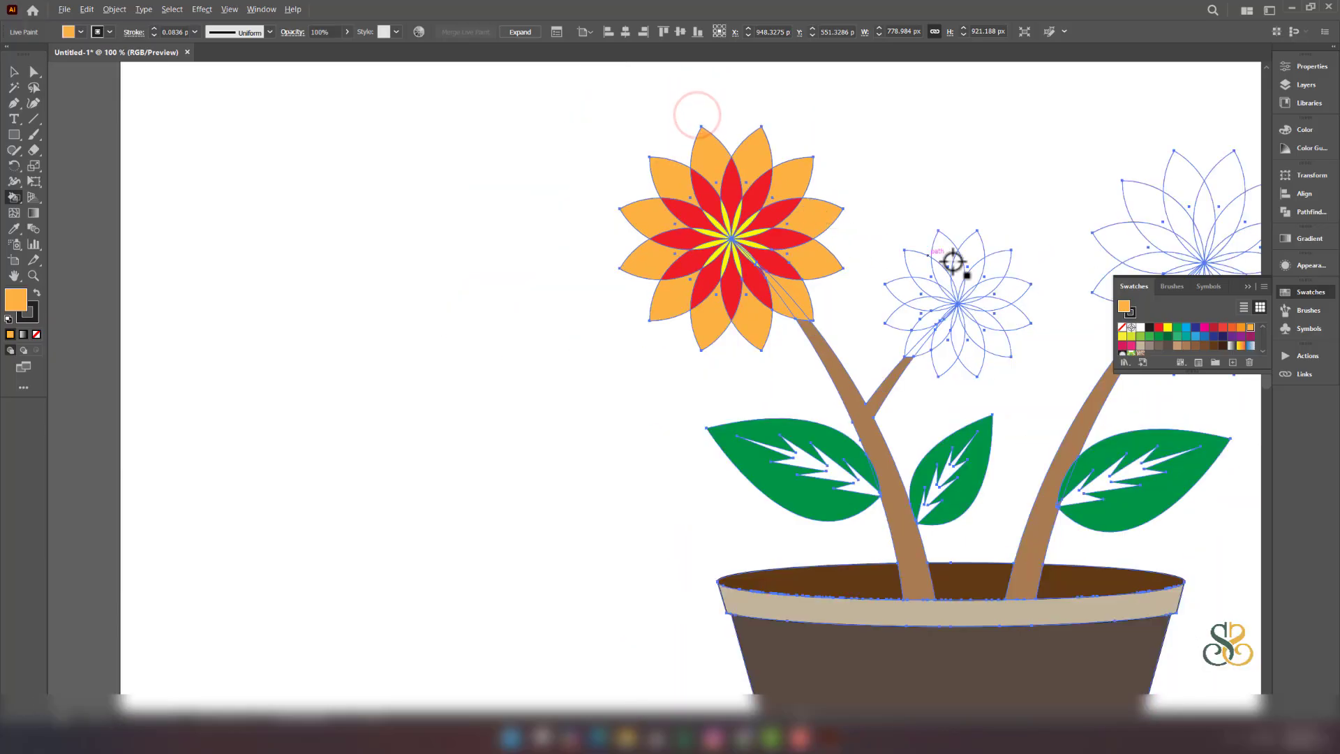
{"action": "scroll", "coordinate": [1007, 276], "scroll_direction": "up", "scroll_amount": 2}
{"action": "scroll", "coordinate": [1006, 276], "scroll_direction": "down", "scroll_amount": 2}
{"action": "left_click_drag", "start_coordinate": [939, 245], "coordinate": [552, 308]}
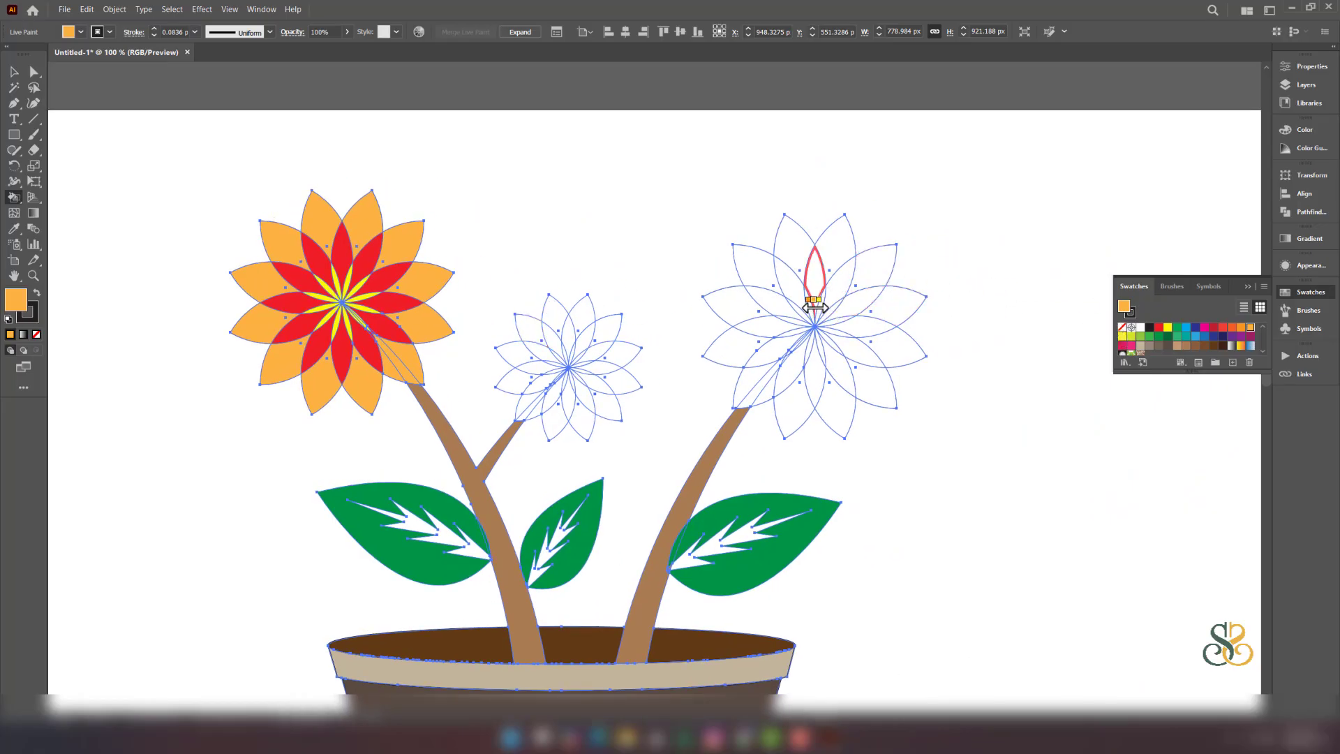
- Fill the right flower's inner petal faces and slivers with light orange
{"action": "left_click", "coordinate": [811, 306]}
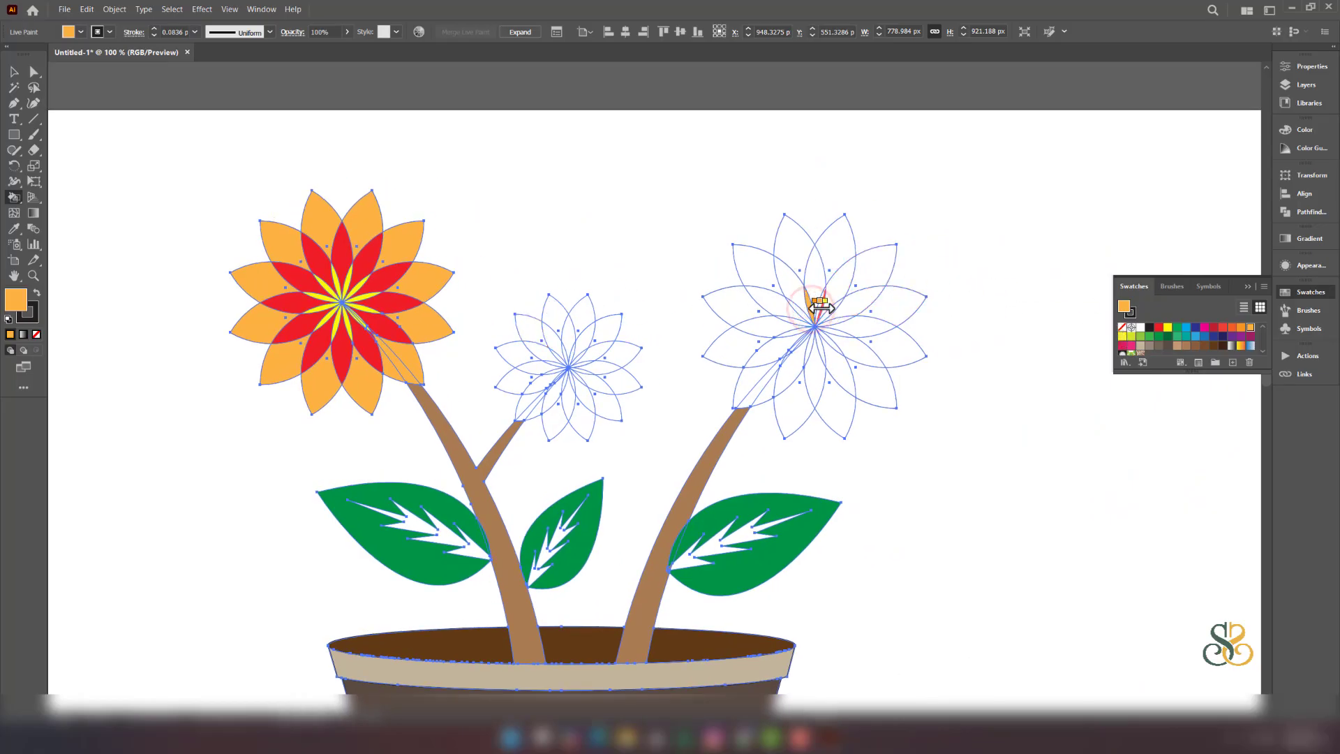
{"action": "left_click", "coordinate": [822, 308]}
{"action": "scroll", "coordinate": [828, 308], "scroll_direction": "up", "scroll_amount": 3}
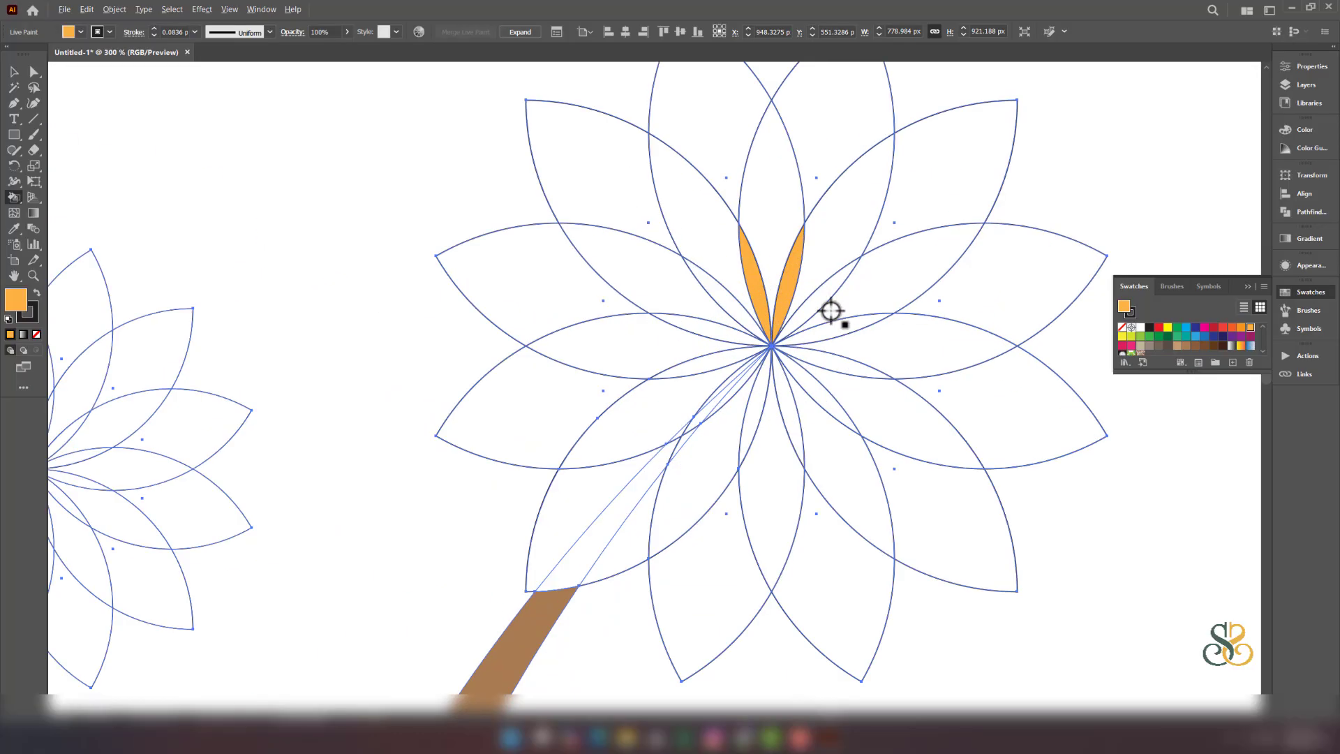
{"action": "left_click", "coordinate": [816, 302]}
{"action": "left_click", "coordinate": [826, 333]}
{"action": "left_click", "coordinate": [815, 363]}
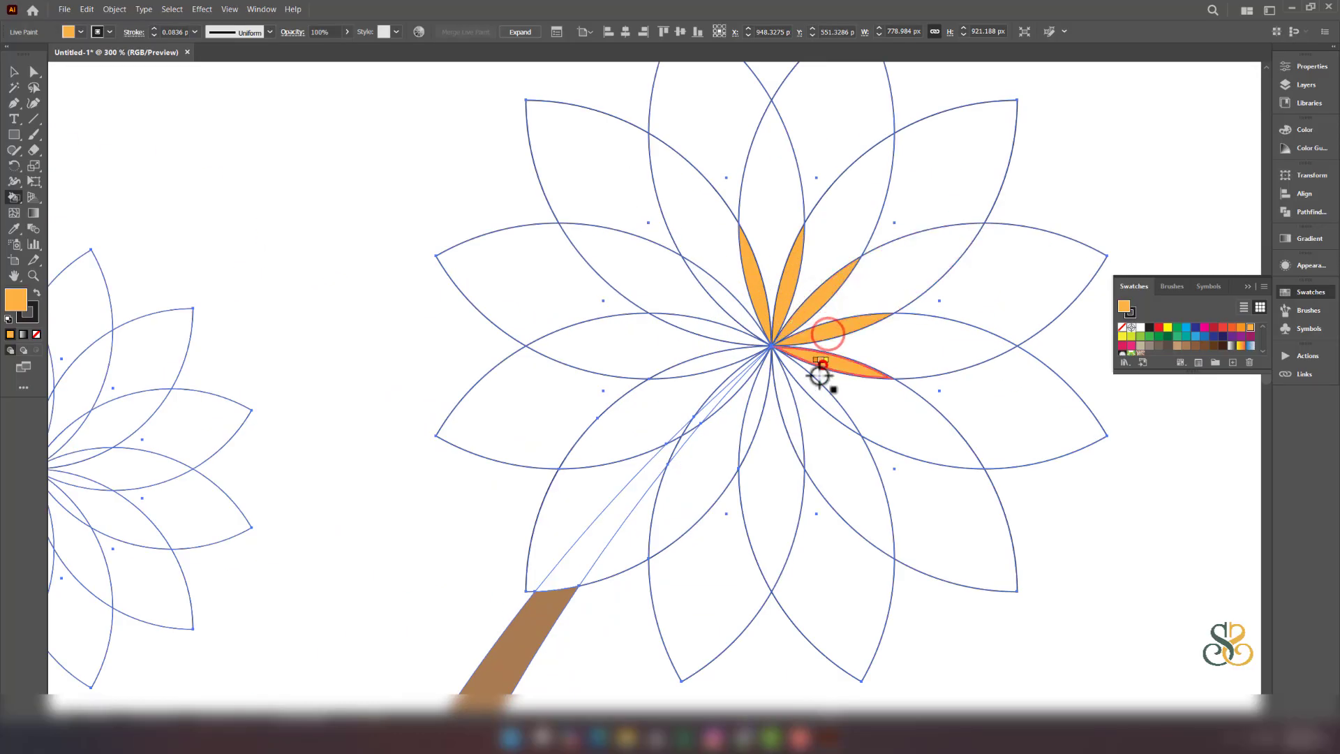
{"action": "left_click", "coordinate": [810, 392]}
{"action": "left_click", "coordinate": [791, 403]}
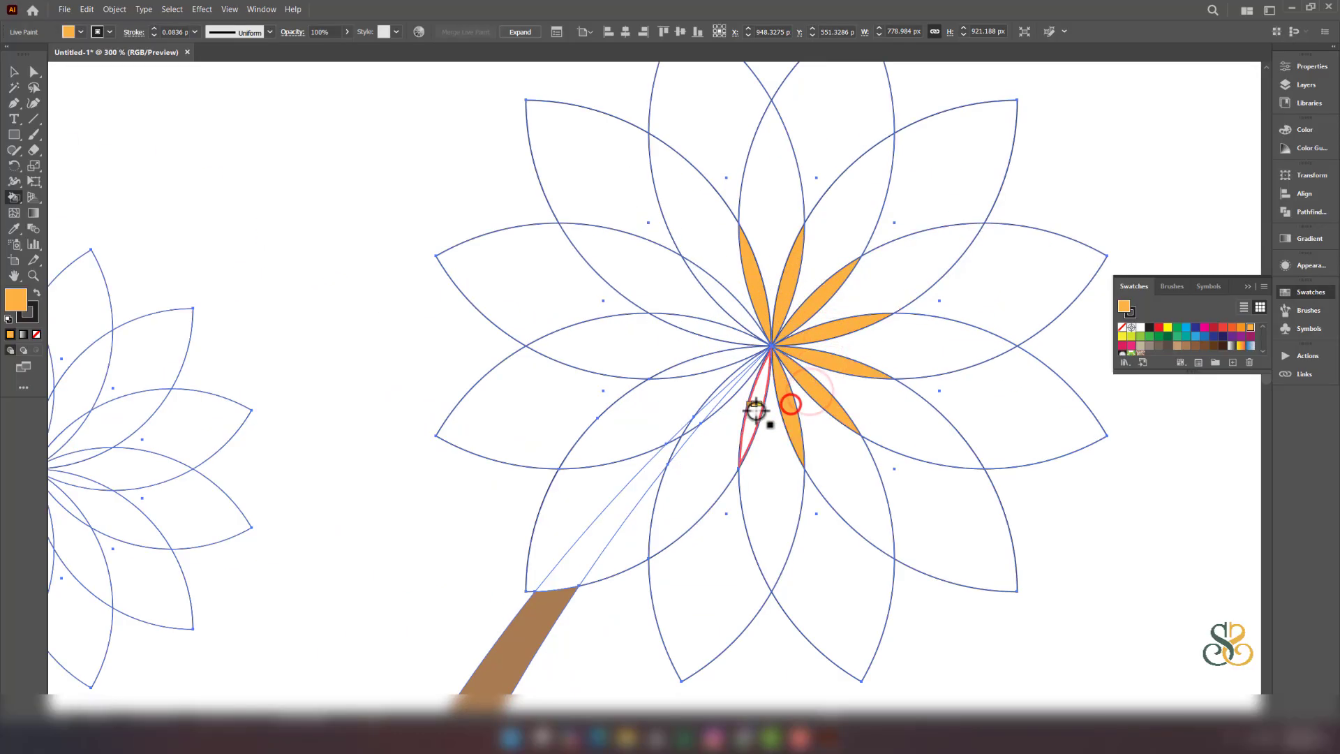
{"action": "left_click", "coordinate": [755, 411]}
{"action": "left_click", "coordinate": [723, 391]}
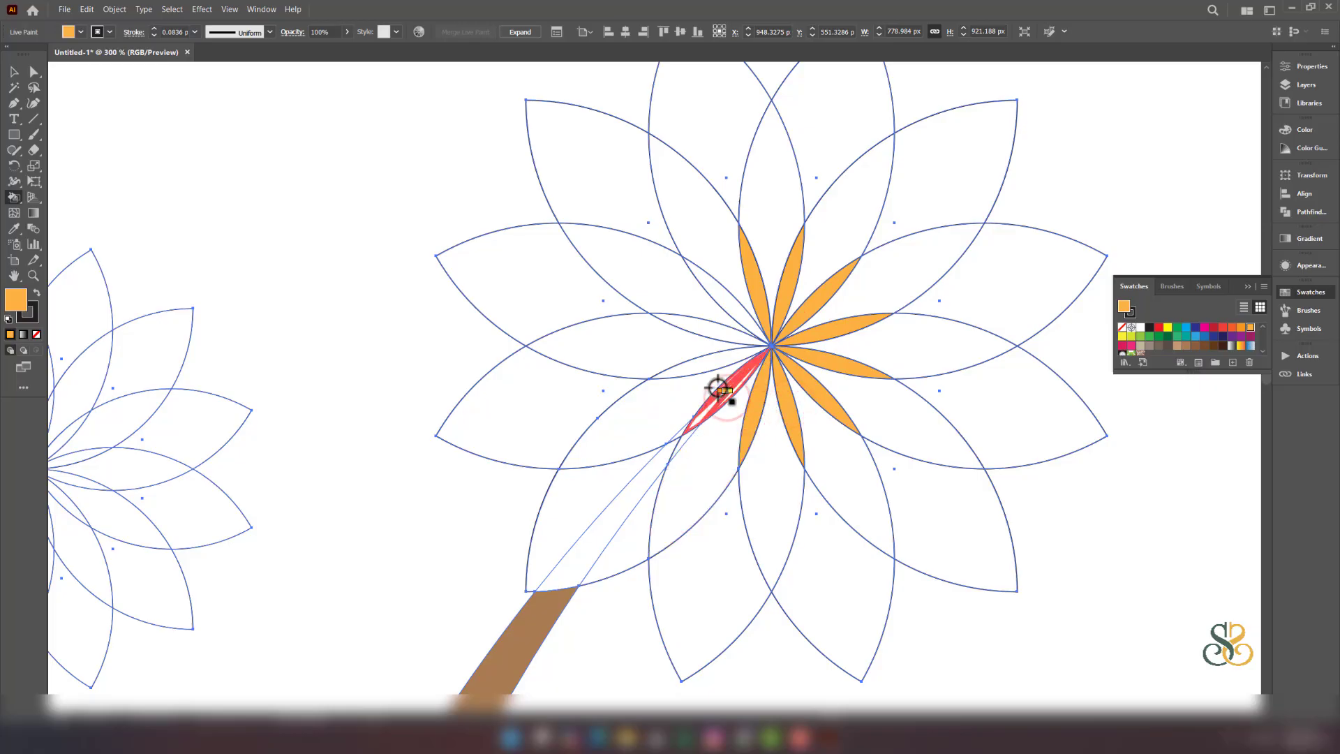
{"action": "left_click", "coordinate": [703, 369]}
{"action": "left_click", "coordinate": [719, 343]}
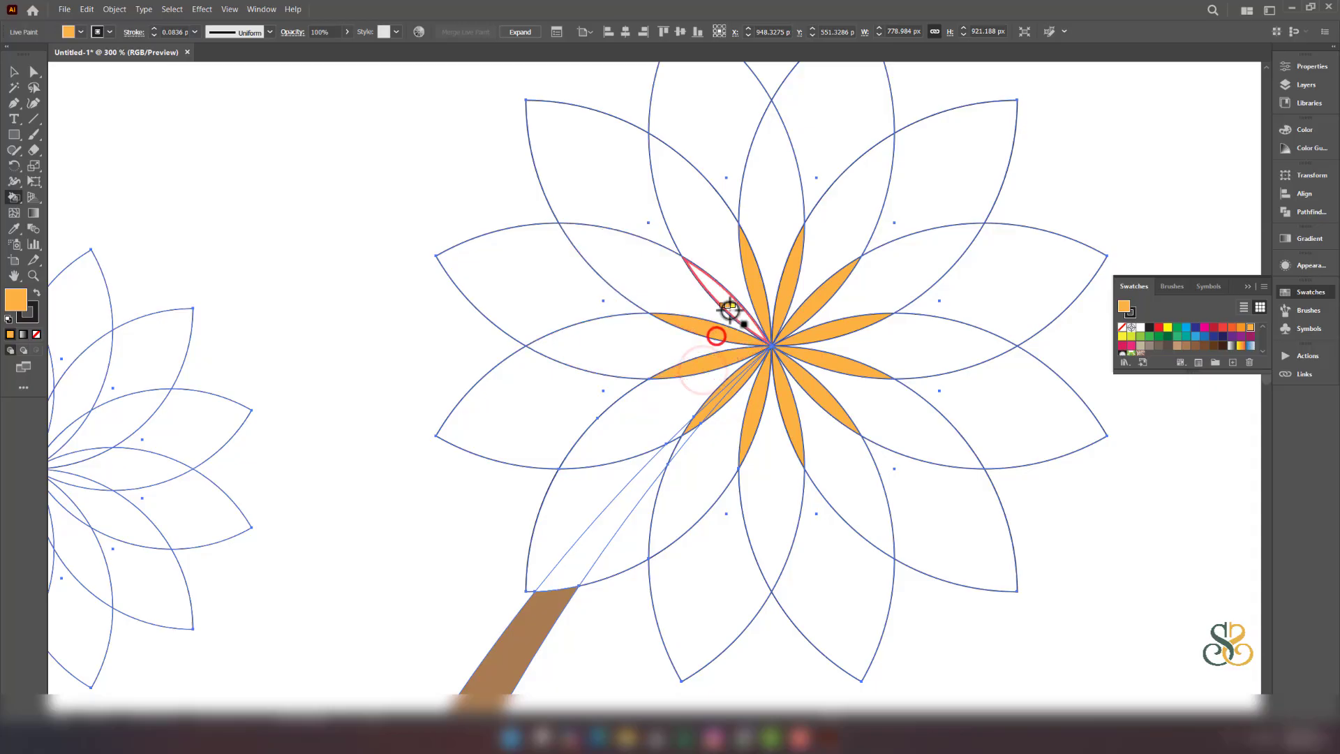
{"action": "left_click", "coordinate": [730, 309]}
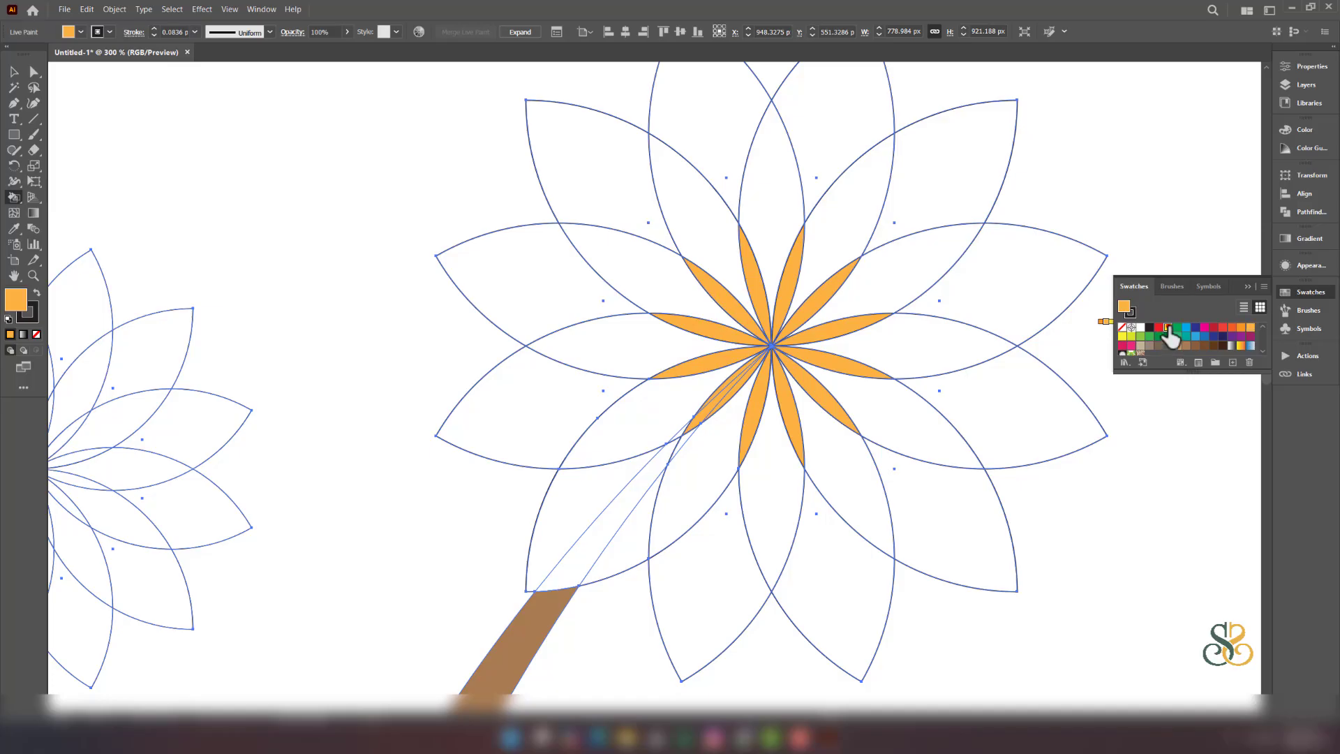
- Paint the right flower's middle ring of petals yellow
{"action": "left_click", "coordinate": [1168, 327]}
{"action": "left_click", "coordinate": [704, 244]}
{"action": "left_click", "coordinate": [793, 201]}
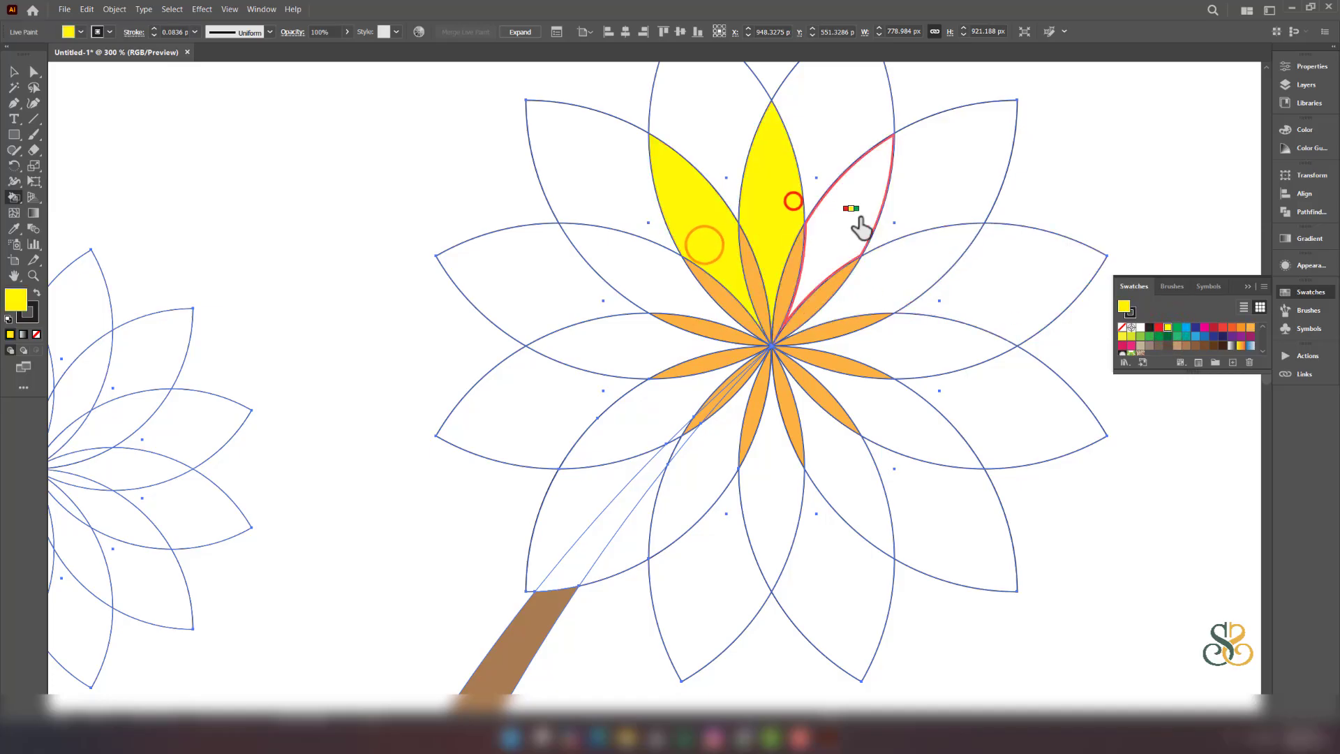
{"action": "left_click", "coordinate": [861, 214]}
{"action": "left_click", "coordinate": [911, 260]}
{"action": "left_click", "coordinate": [914, 351]}
{"action": "left_click", "coordinate": [892, 424]}
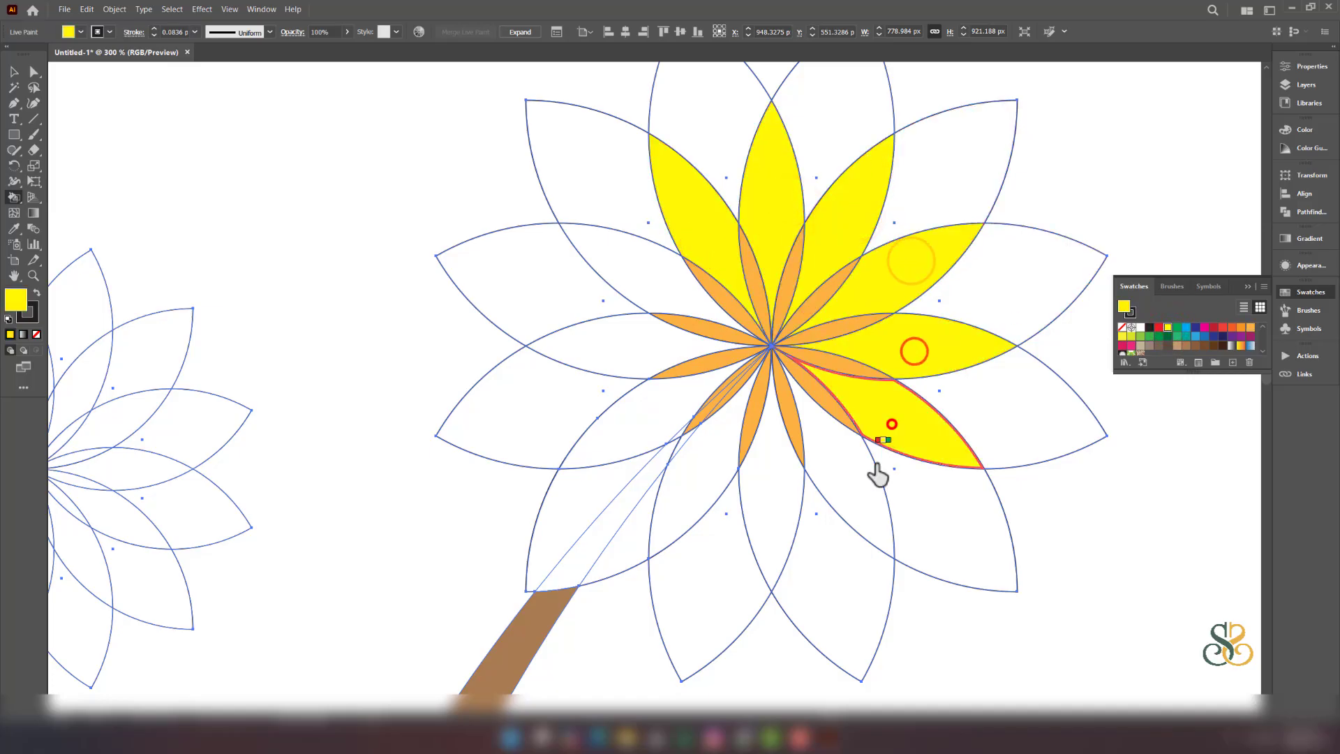
{"action": "left_click", "coordinate": [846, 480]}
{"action": "left_click", "coordinate": [759, 491]}
{"action": "left_click", "coordinate": [696, 484]}
{"action": "left_click", "coordinate": [643, 429]}
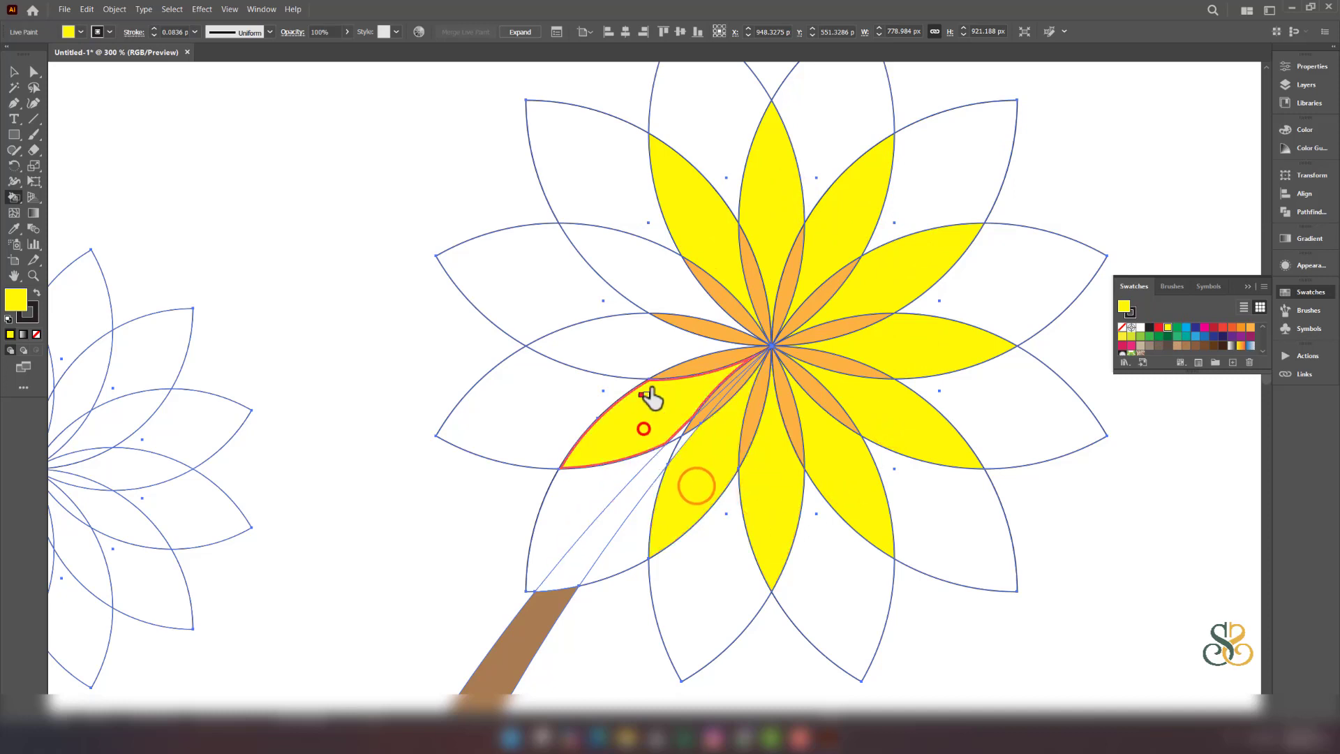
{"action": "left_click", "coordinate": [635, 347]}
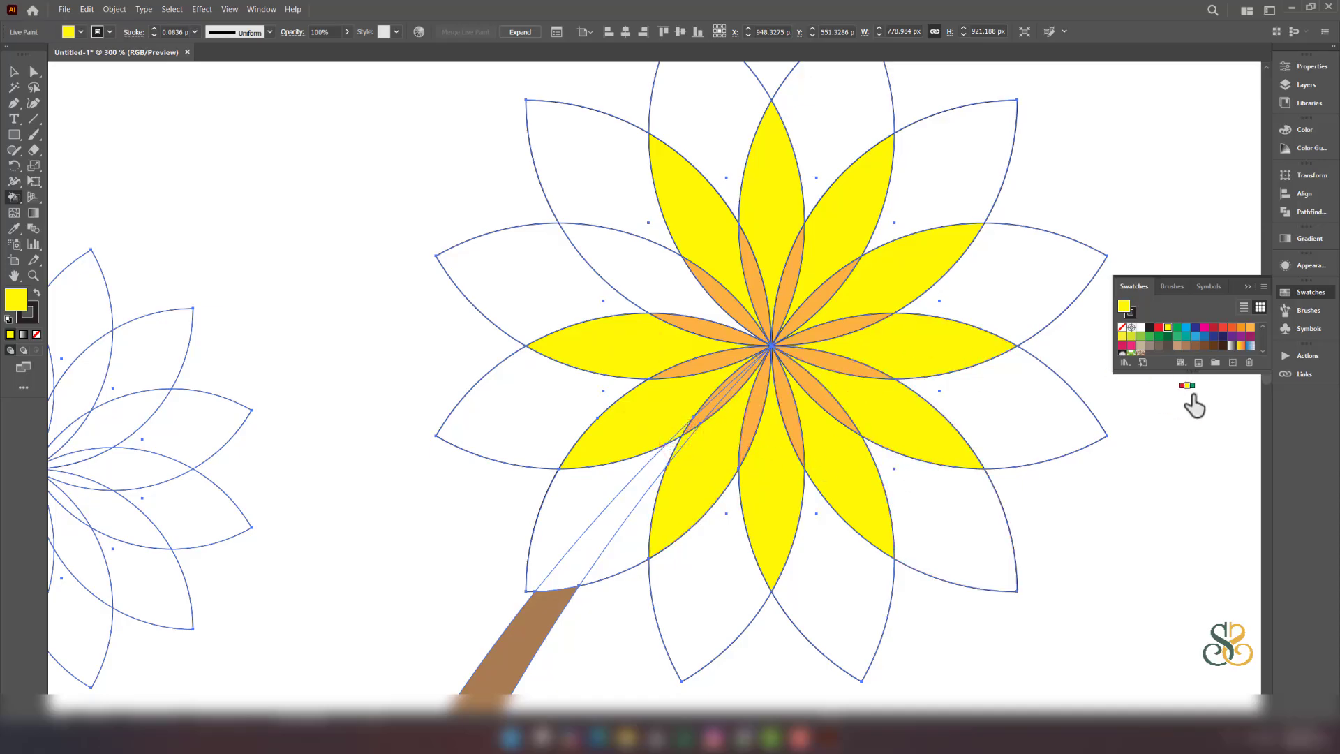
{"action": "left_click", "coordinate": [659, 291]}
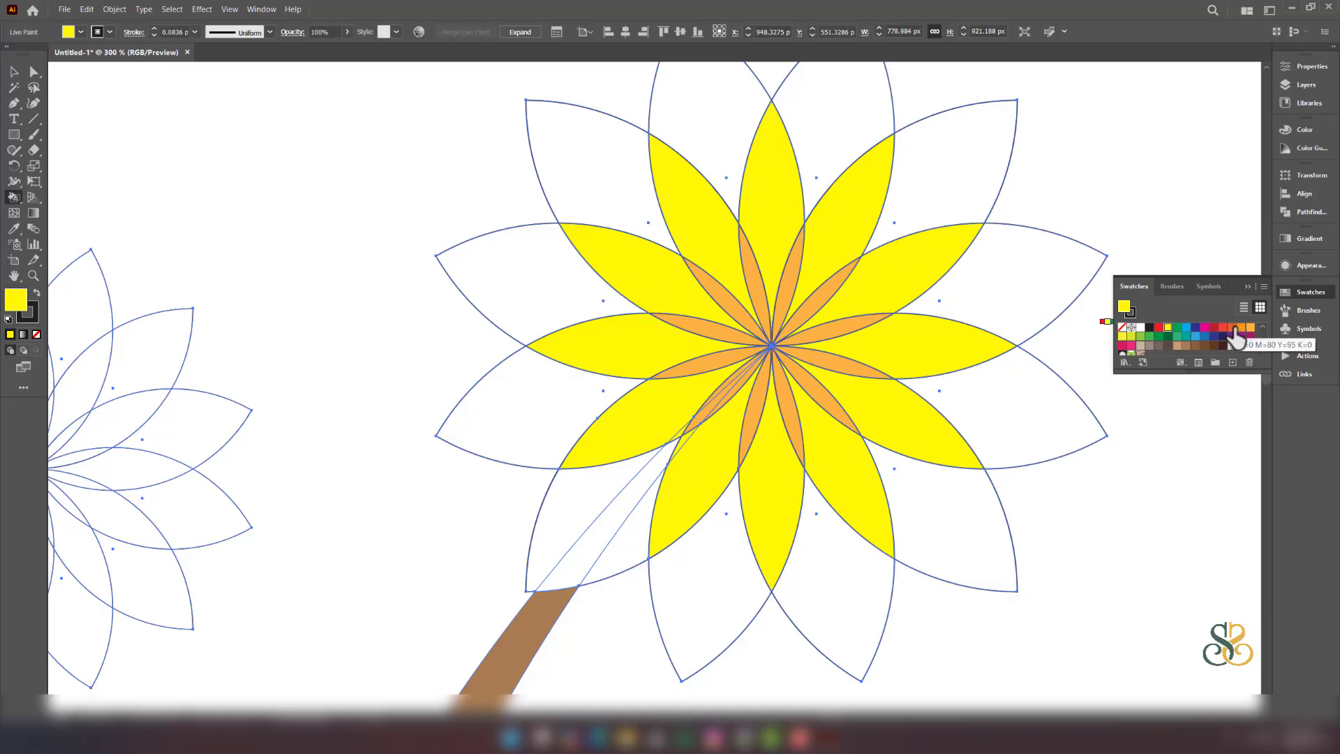
- Paint every outer petal of the right flower red-orange
{"action": "left_click", "coordinate": [1233, 326]}
{"action": "left_click", "coordinate": [821, 130]}
{"action": "left_click", "coordinate": [957, 188]}
{"action": "left_click", "coordinate": [1020, 271]}
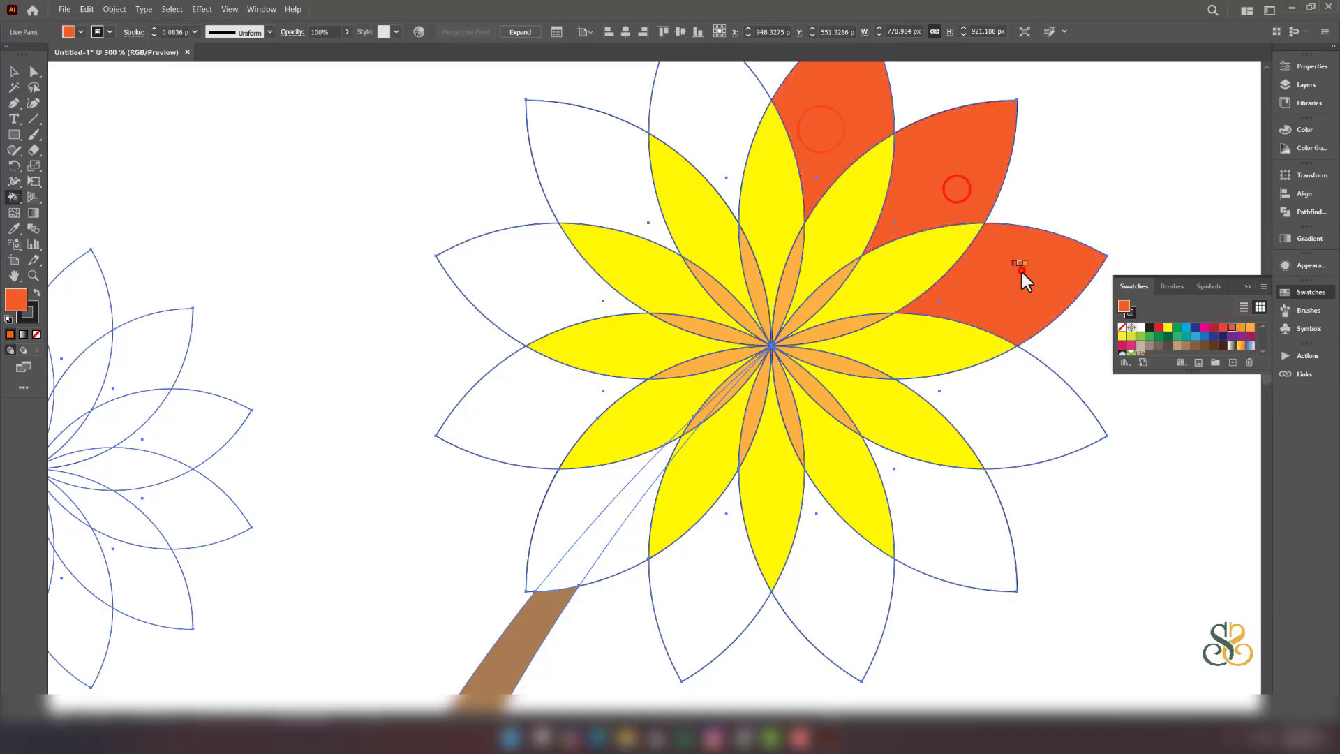
{"action": "left_click", "coordinate": [1008, 410]}
{"action": "left_click", "coordinate": [950, 541]}
{"action": "left_click", "coordinate": [838, 598]}
{"action": "left_click", "coordinate": [727, 599]}
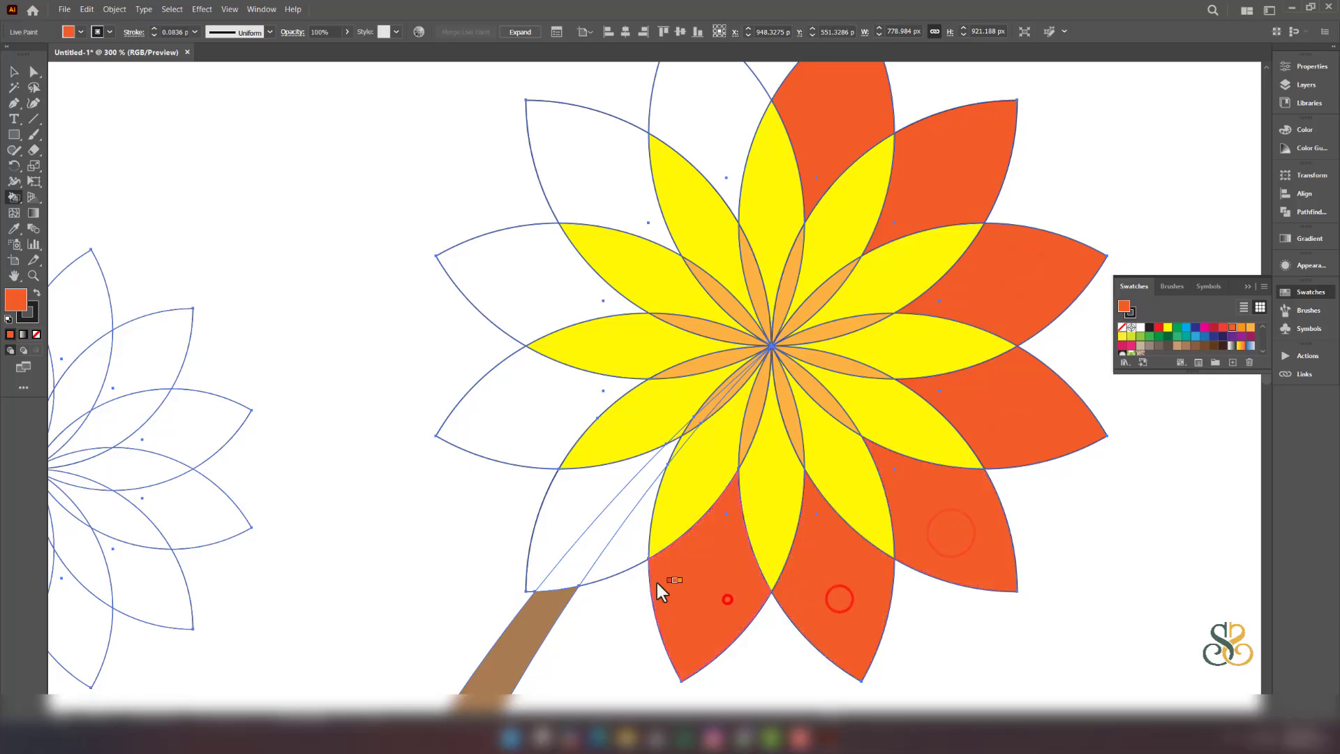
{"action": "left_click", "coordinate": [622, 557]}
{"action": "left_click", "coordinate": [585, 516]}
{"action": "left_click", "coordinate": [538, 405]}
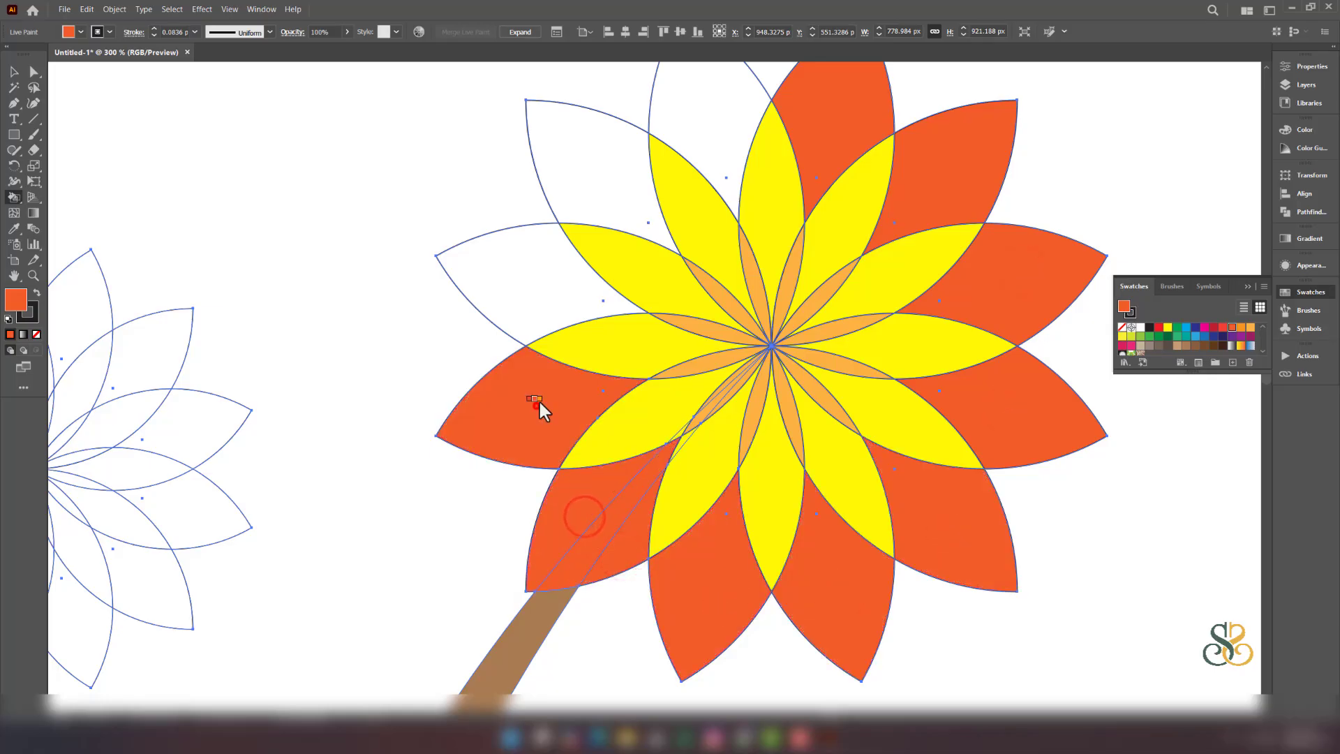
{"action": "left_click", "coordinate": [539, 289]}
{"action": "left_click", "coordinate": [585, 195]}
{"action": "left_click", "coordinate": [709, 136]}
{"action": "scroll", "coordinate": [763, 203], "scroll_direction": "down", "scroll_amount": 3}
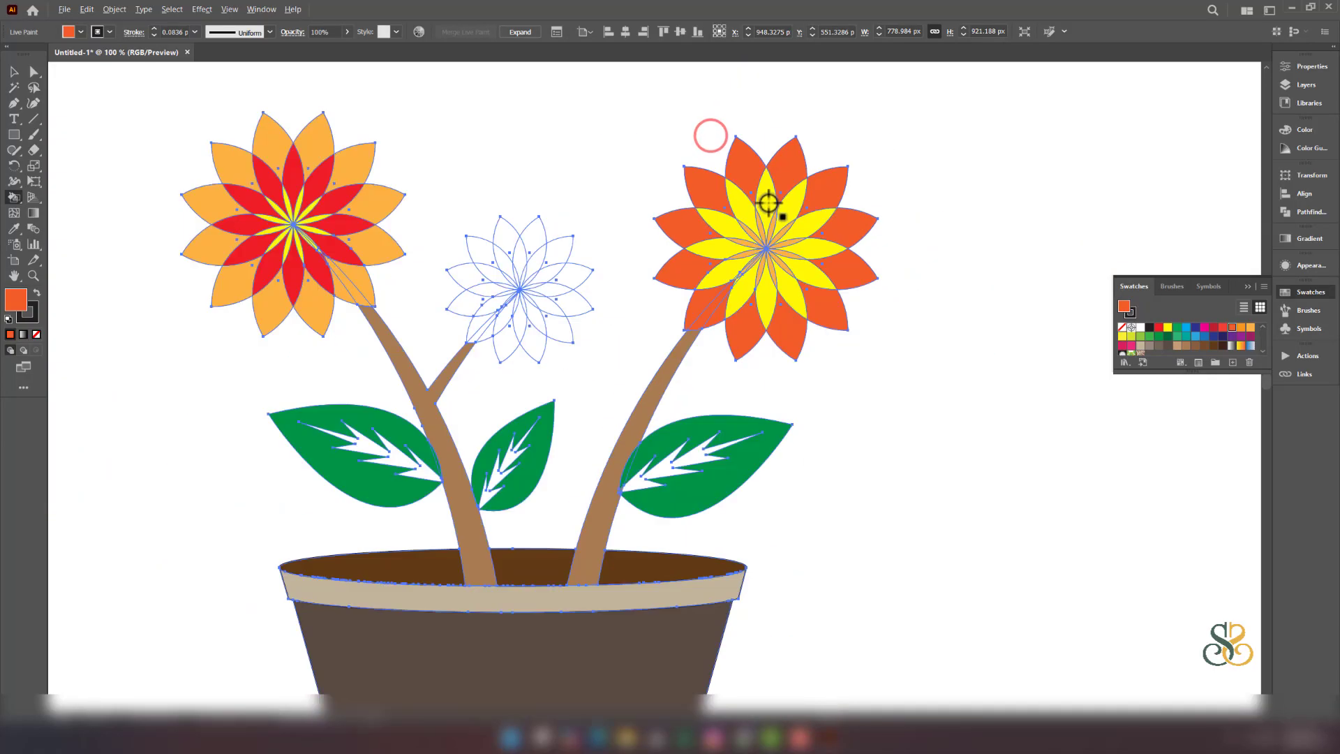
- Paint the middle flower's outer ring of petals and slivers crimson
{"action": "scroll", "coordinate": [488, 250], "scroll_direction": "up", "scroll_amount": 3}
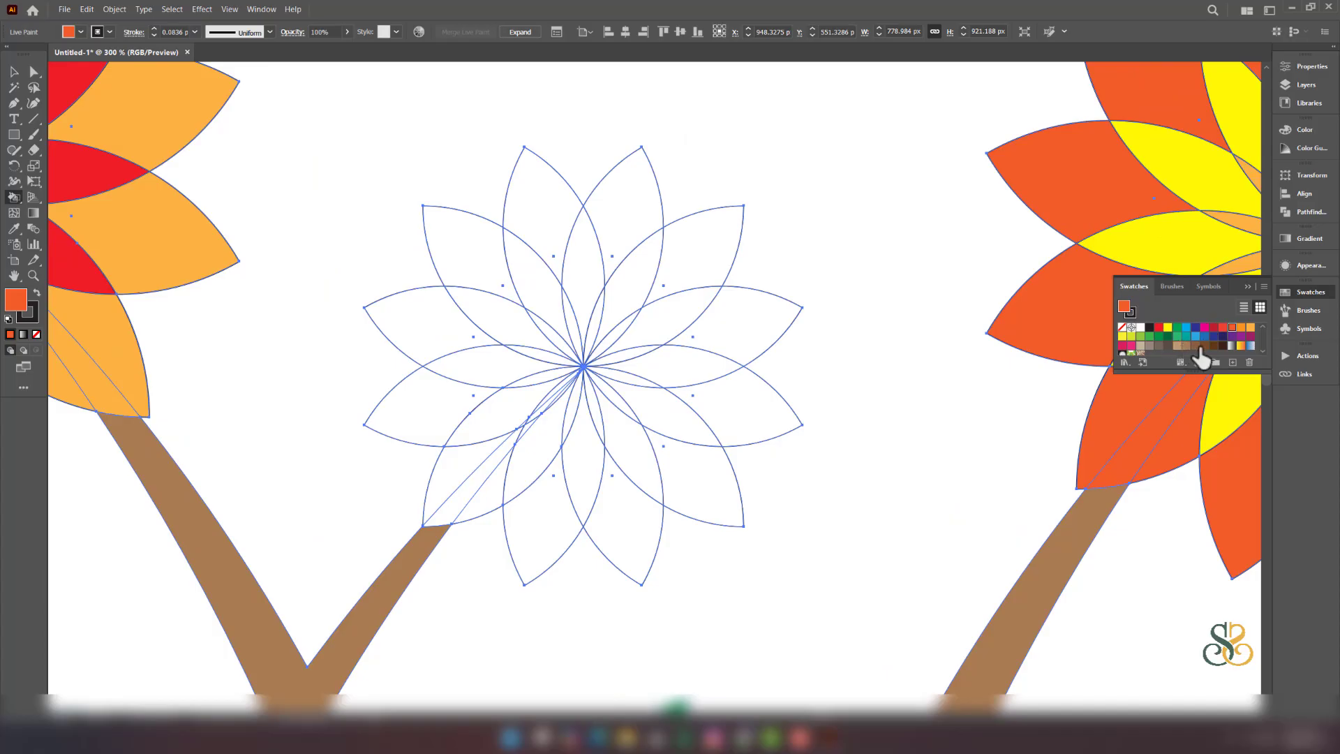
{"action": "left_click", "coordinate": [1214, 327]}
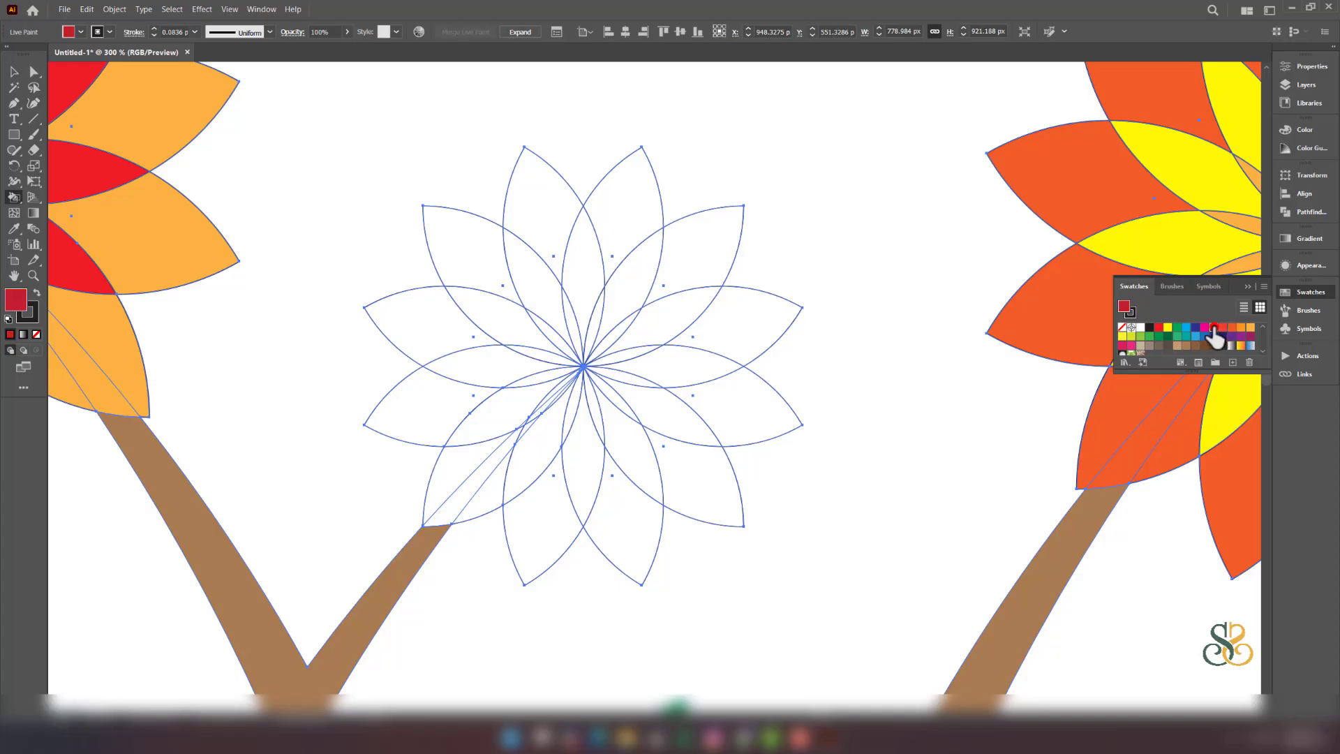
{"action": "left_click", "coordinate": [626, 238]}
{"action": "left_click", "coordinate": [701, 260]}
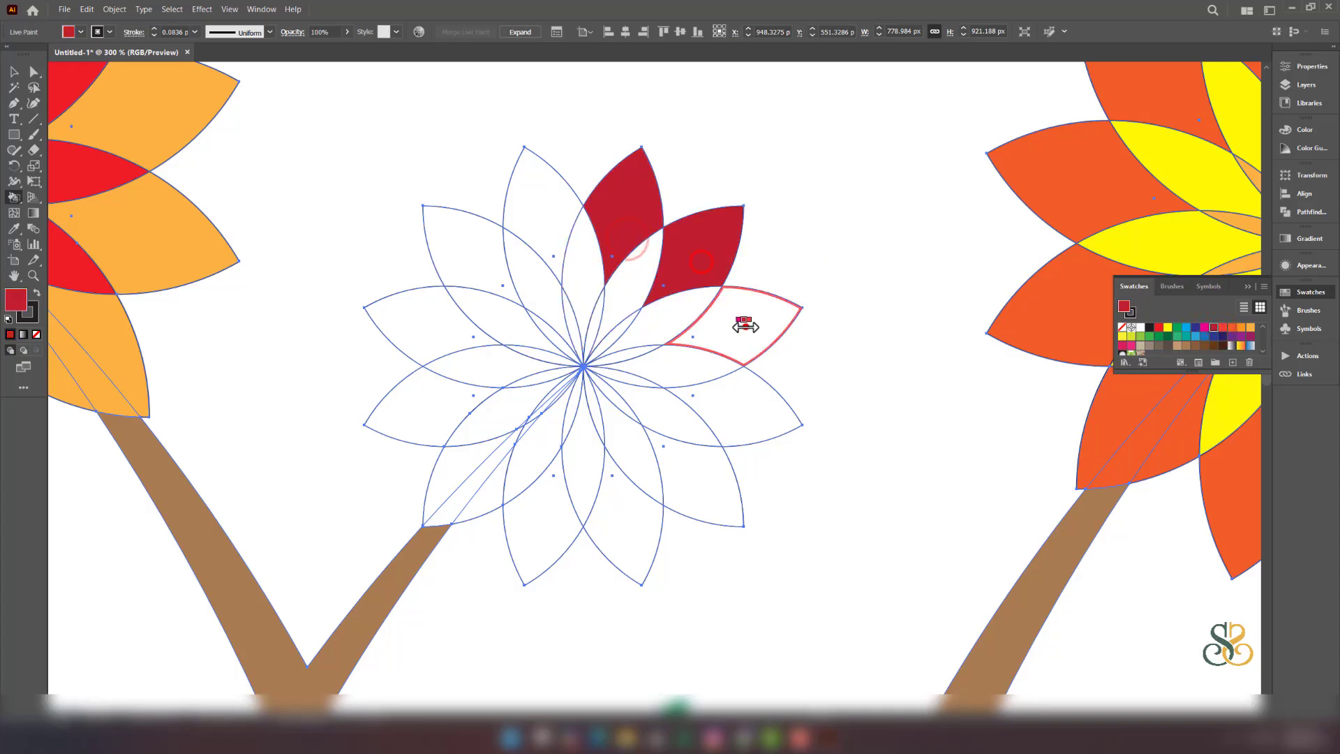
{"action": "left_click", "coordinate": [739, 323]}
{"action": "left_click", "coordinate": [733, 411]}
{"action": "left_click", "coordinate": [701, 485]}
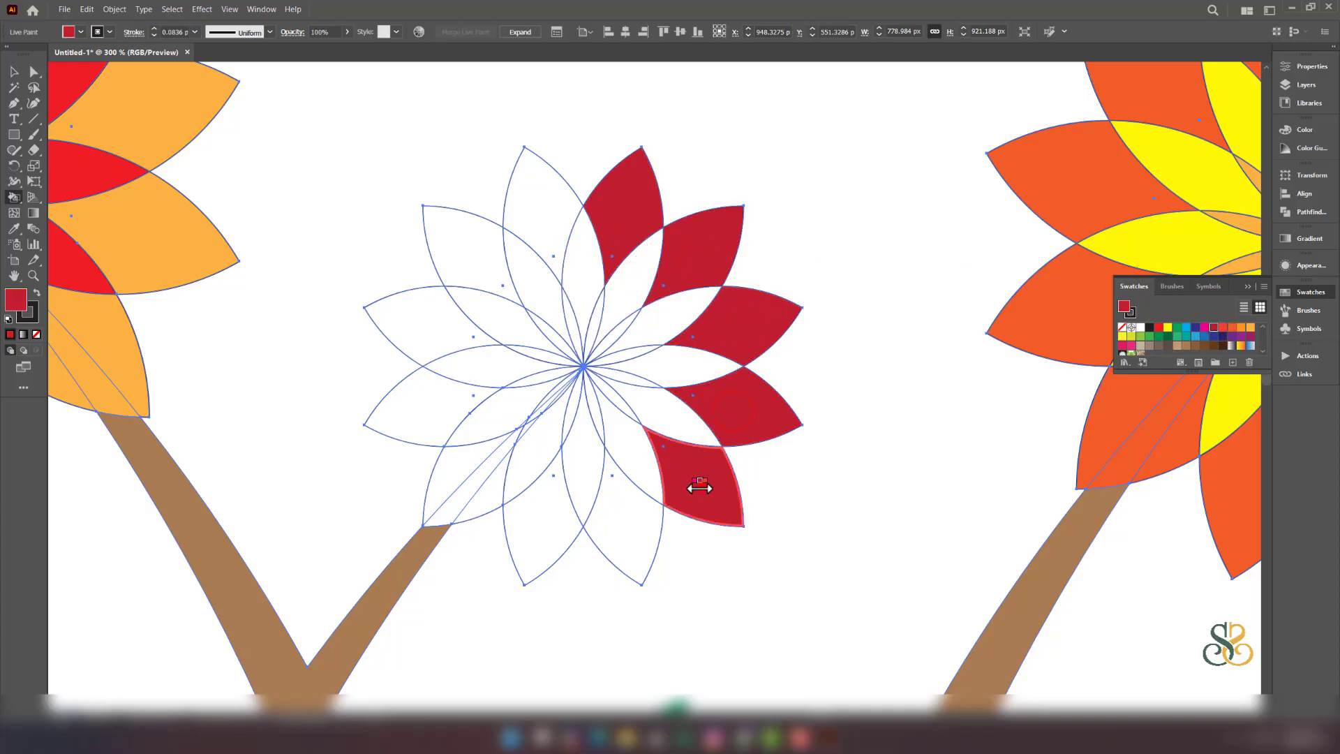
{"action": "left_click", "coordinate": [614, 527]}
{"action": "left_click", "coordinate": [539, 524]}
{"action": "left_click", "coordinate": [478, 501]}
{"action": "left_click", "coordinate": [450, 481]}
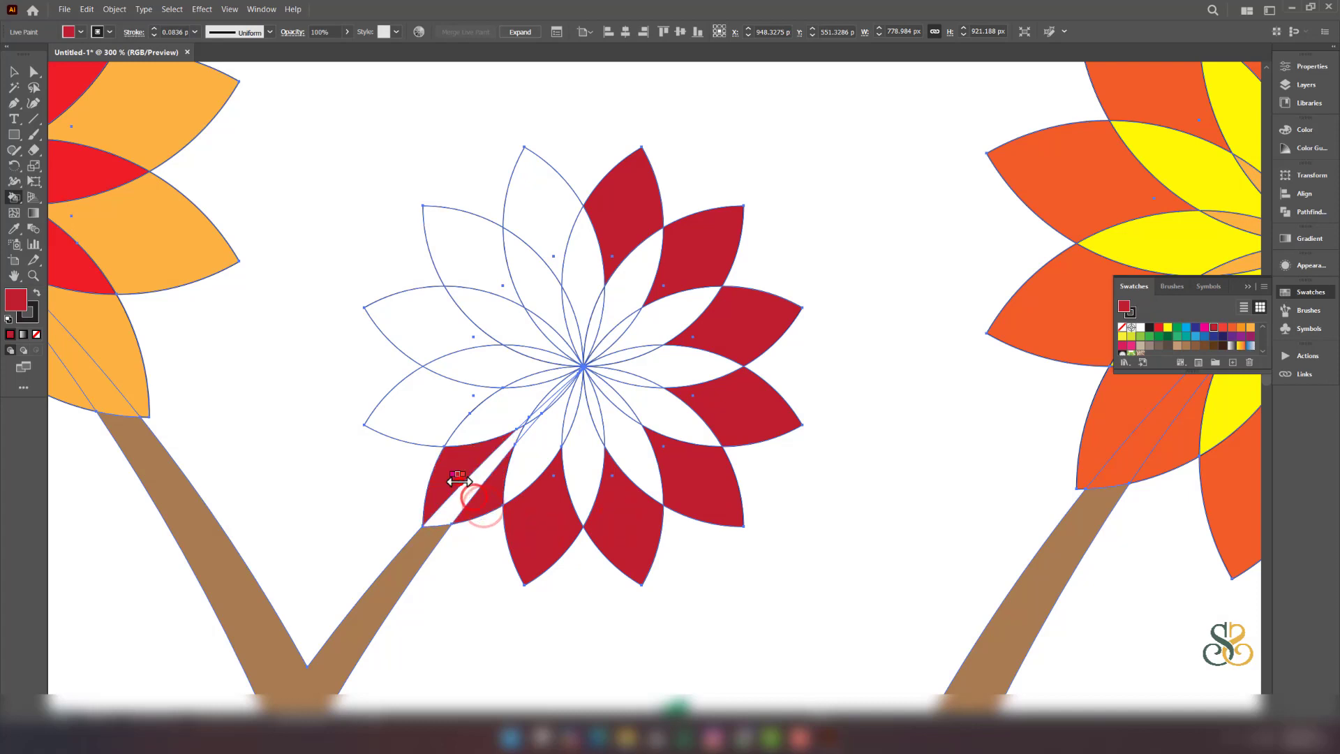
{"action": "left_click", "coordinate": [469, 423]}
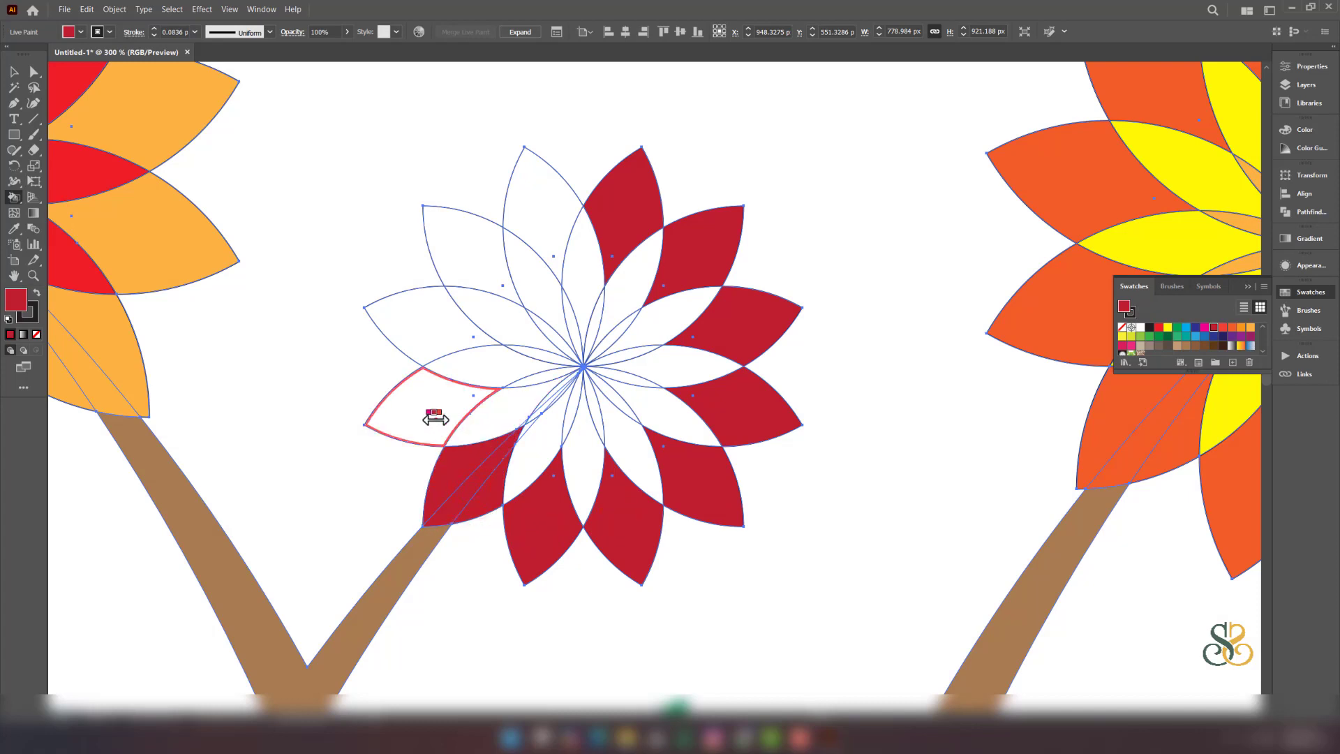
{"action": "left_click", "coordinate": [434, 412]}
{"action": "left_click", "coordinate": [433, 342]}
{"action": "left_click", "coordinate": [469, 264]}
{"action": "left_click", "coordinate": [541, 224]}
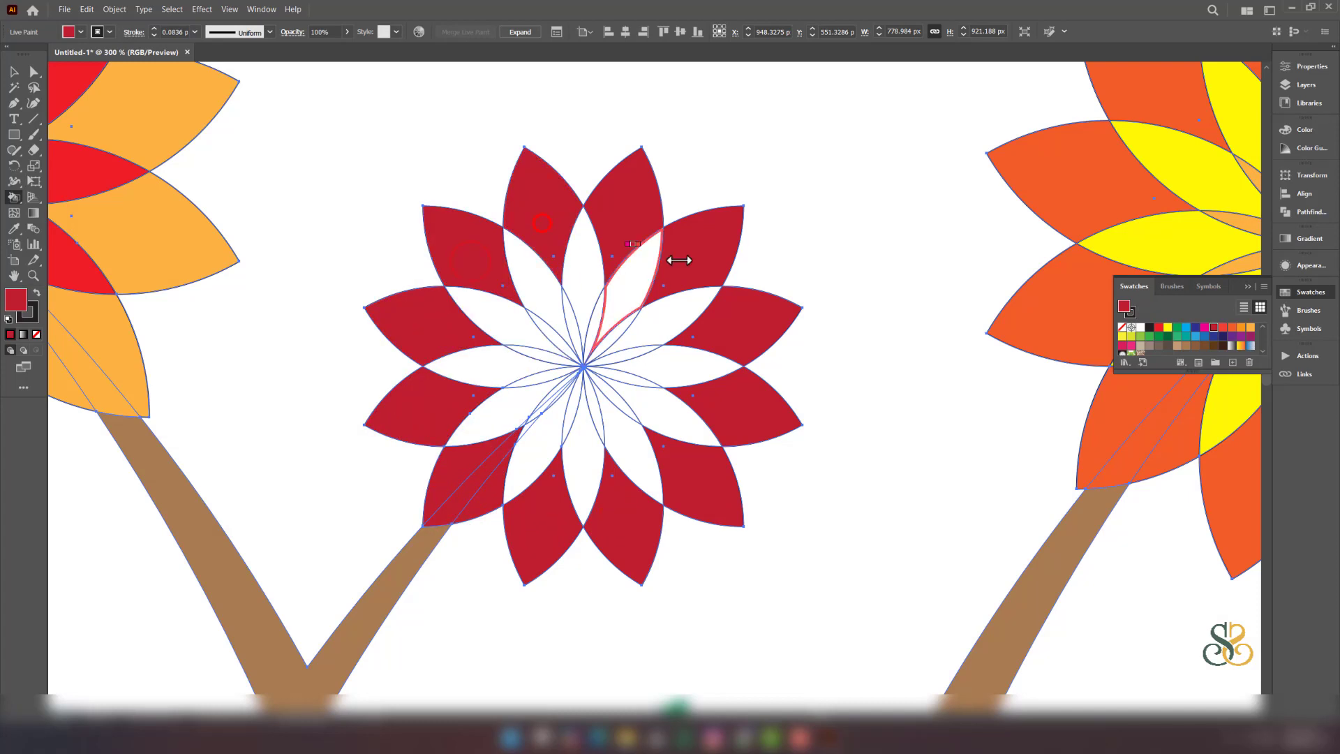
- Fill the middle flower's inner petals orange, then zoom to view the whole plant
{"action": "left_click", "coordinate": [1242, 327]}
{"action": "left_click", "coordinate": [585, 282]}
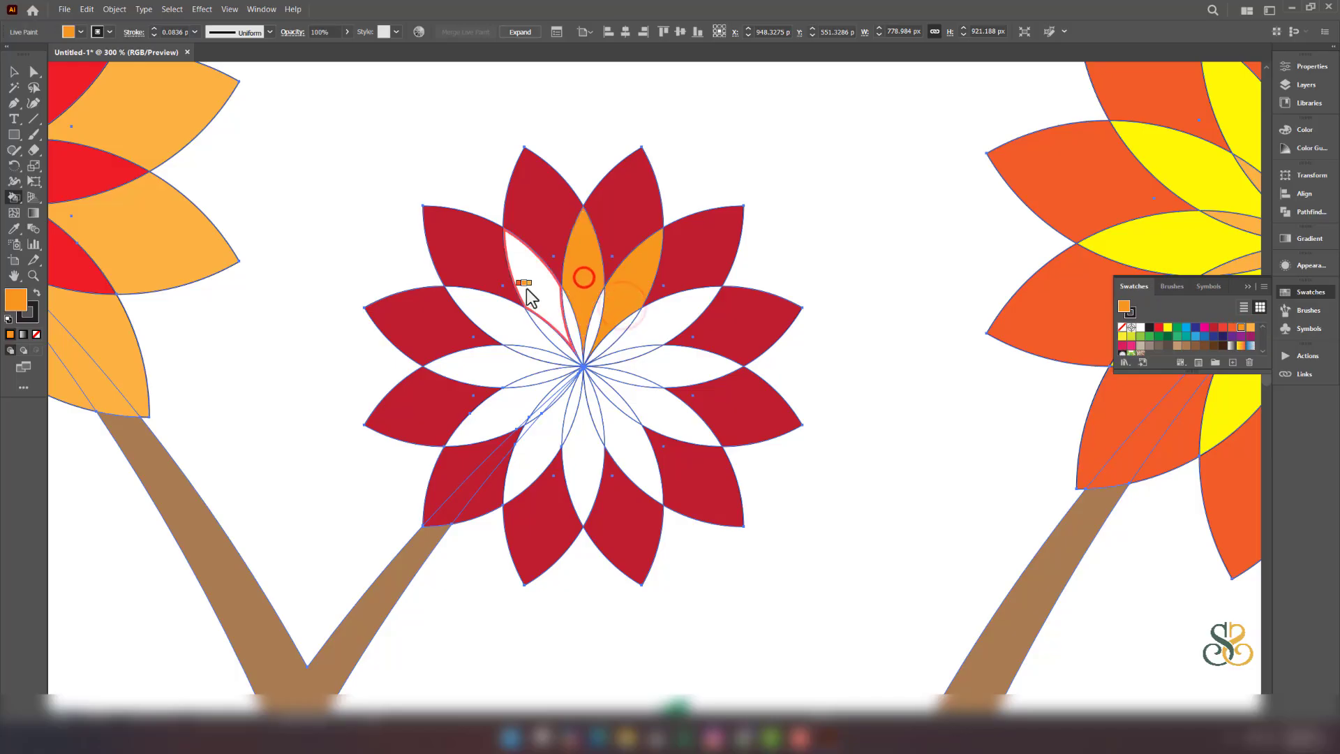
{"action": "left_click", "coordinate": [529, 281]}
{"action": "left_click", "coordinate": [500, 329]}
{"action": "left_click", "coordinate": [494, 370]}
{"action": "left_click", "coordinate": [522, 419]}
{"action": "left_click", "coordinate": [534, 441]}
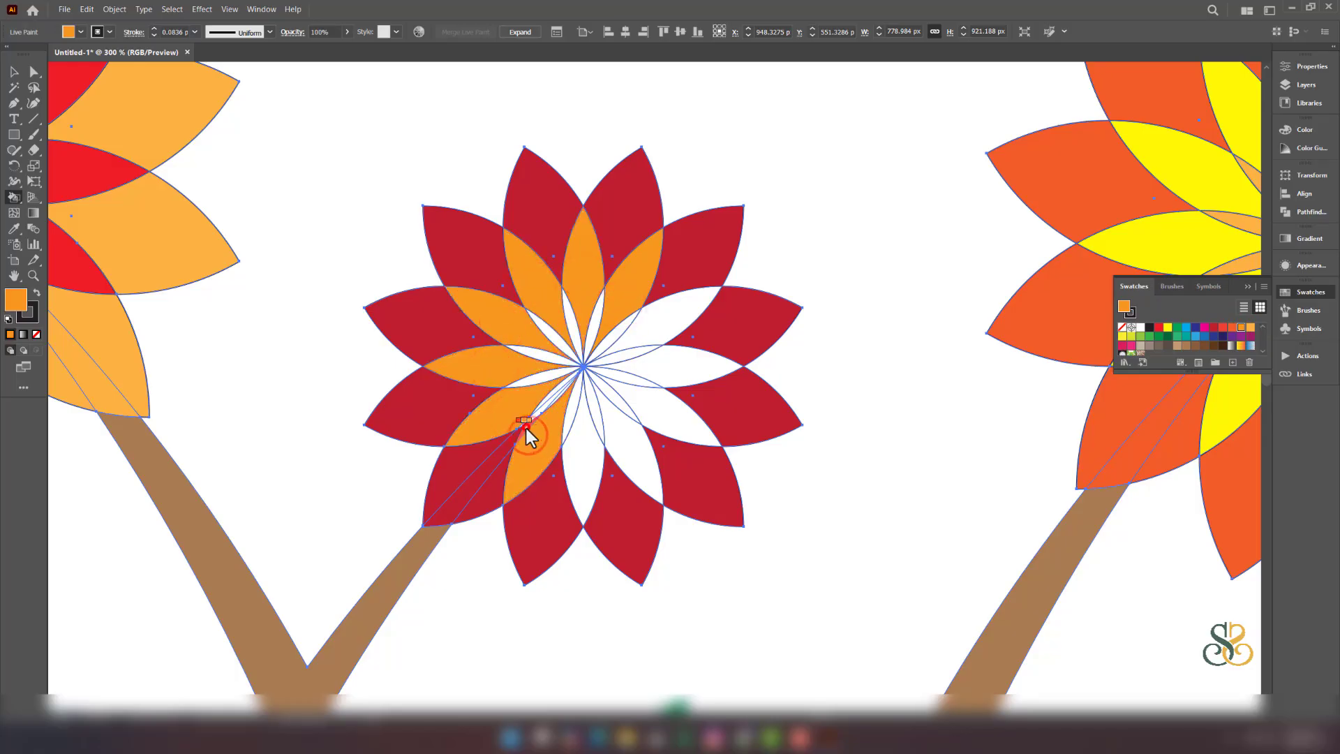
{"action": "left_click", "coordinate": [588, 464]}
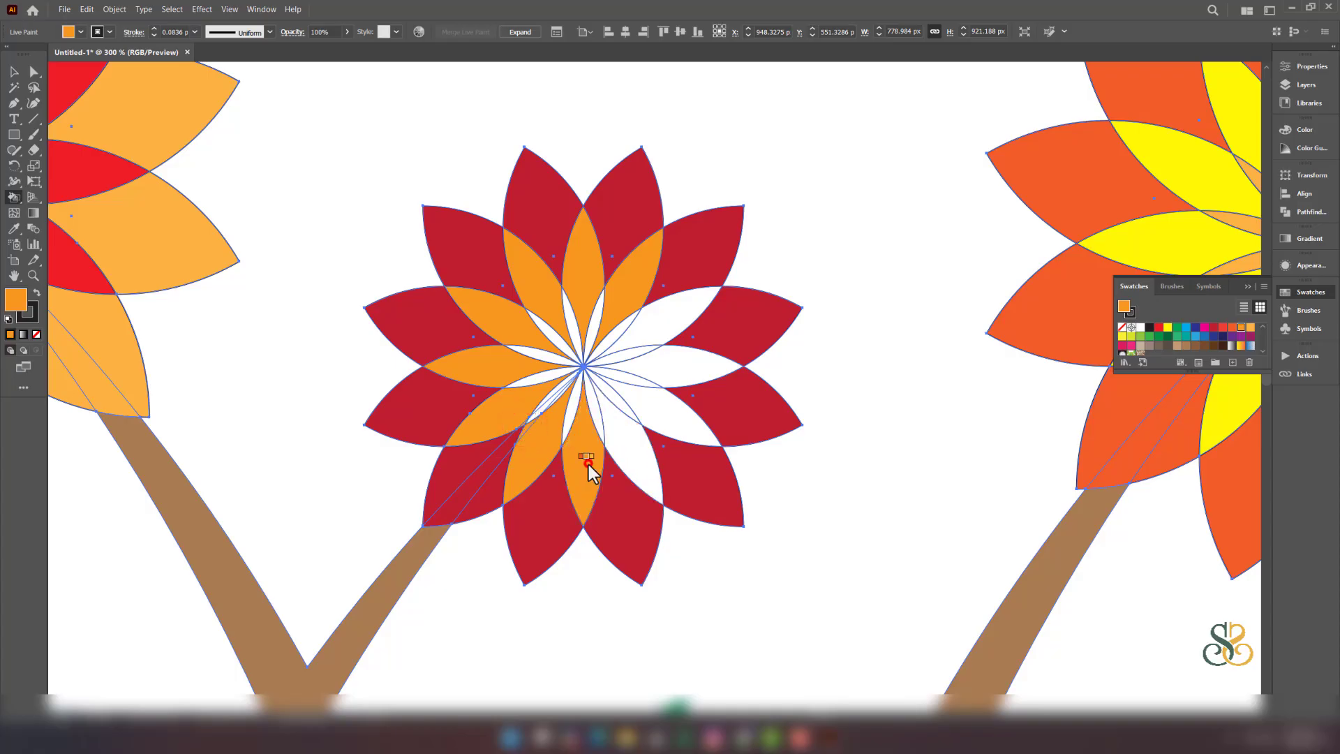
{"action": "left_click", "coordinate": [642, 456]}
{"action": "left_click", "coordinate": [657, 430]}
{"action": "left_click", "coordinate": [687, 379]}
{"action": "left_click", "coordinate": [668, 327]}
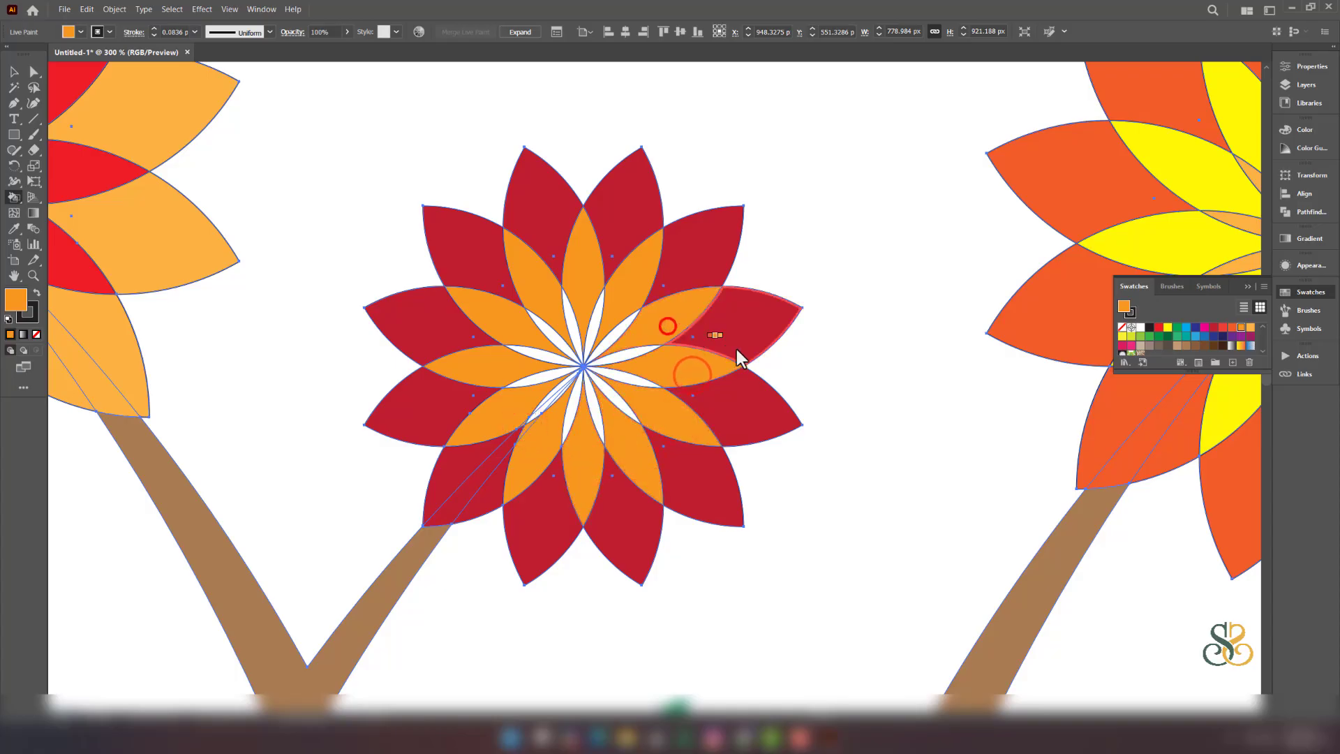
{"action": "key", "text": "ctrl+1"}
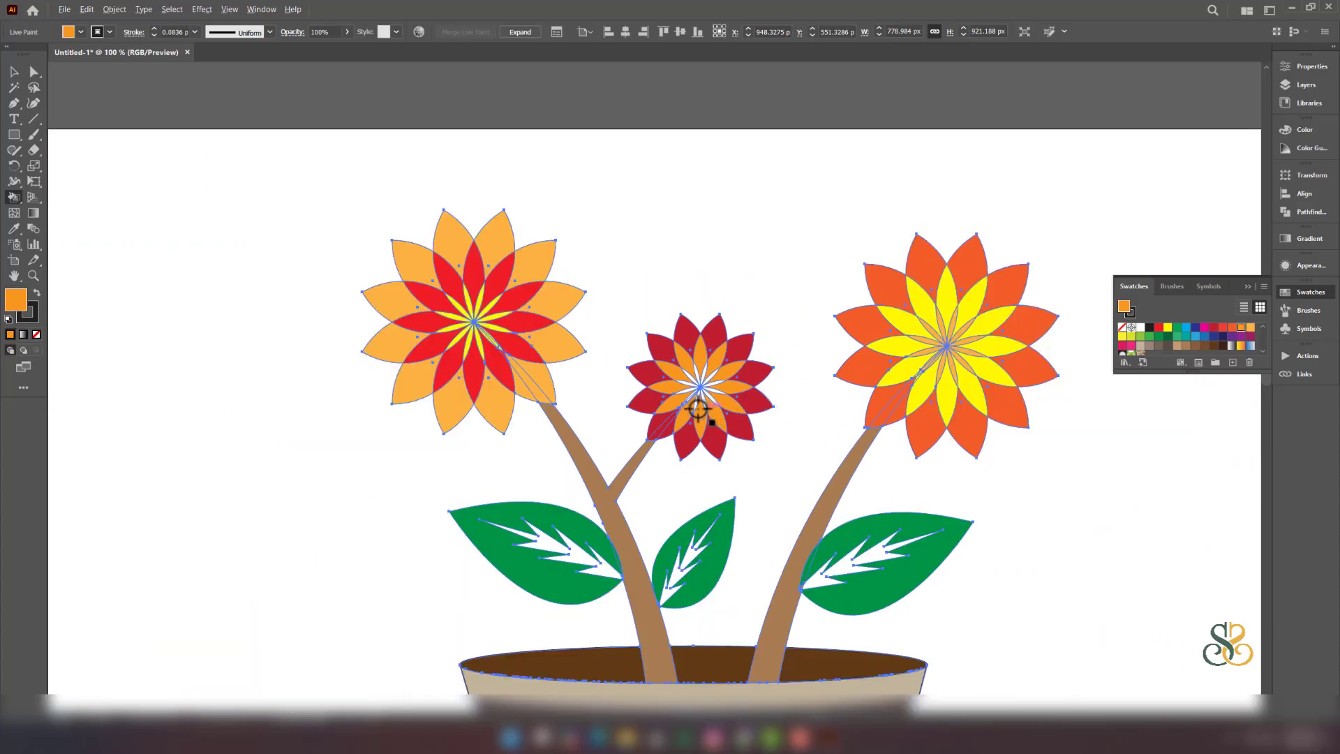
- Marquee-select all the flower pot artwork, set its stroke to None, and deselect
{"action": "left_click", "coordinate": [13, 70]}
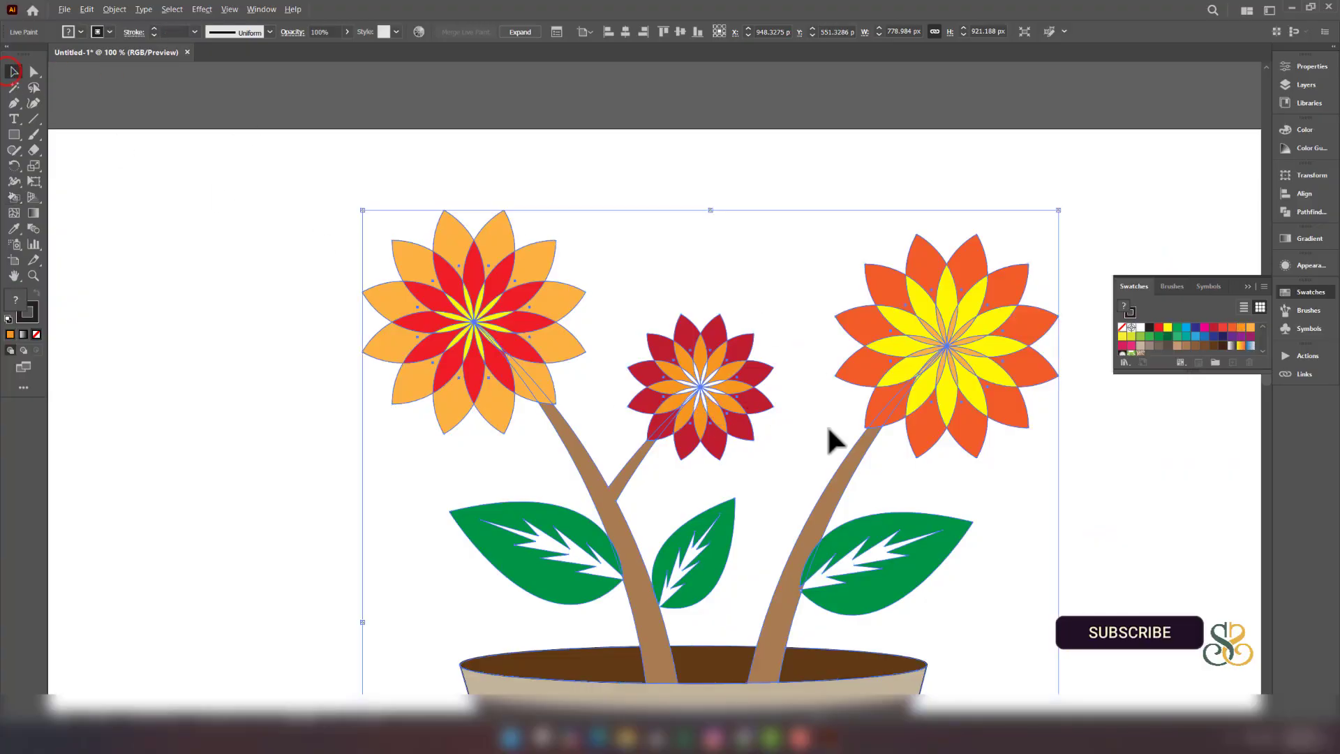
{"action": "scroll", "coordinate": [829, 428], "scroll_direction": "down", "scroll_amount": 2}
{"action": "left_click_drag", "start_coordinate": [990, 550], "coordinate": [859, 464]}
{"action": "left_click_drag", "start_coordinate": [361, 198], "coordinate": [847, 646]}
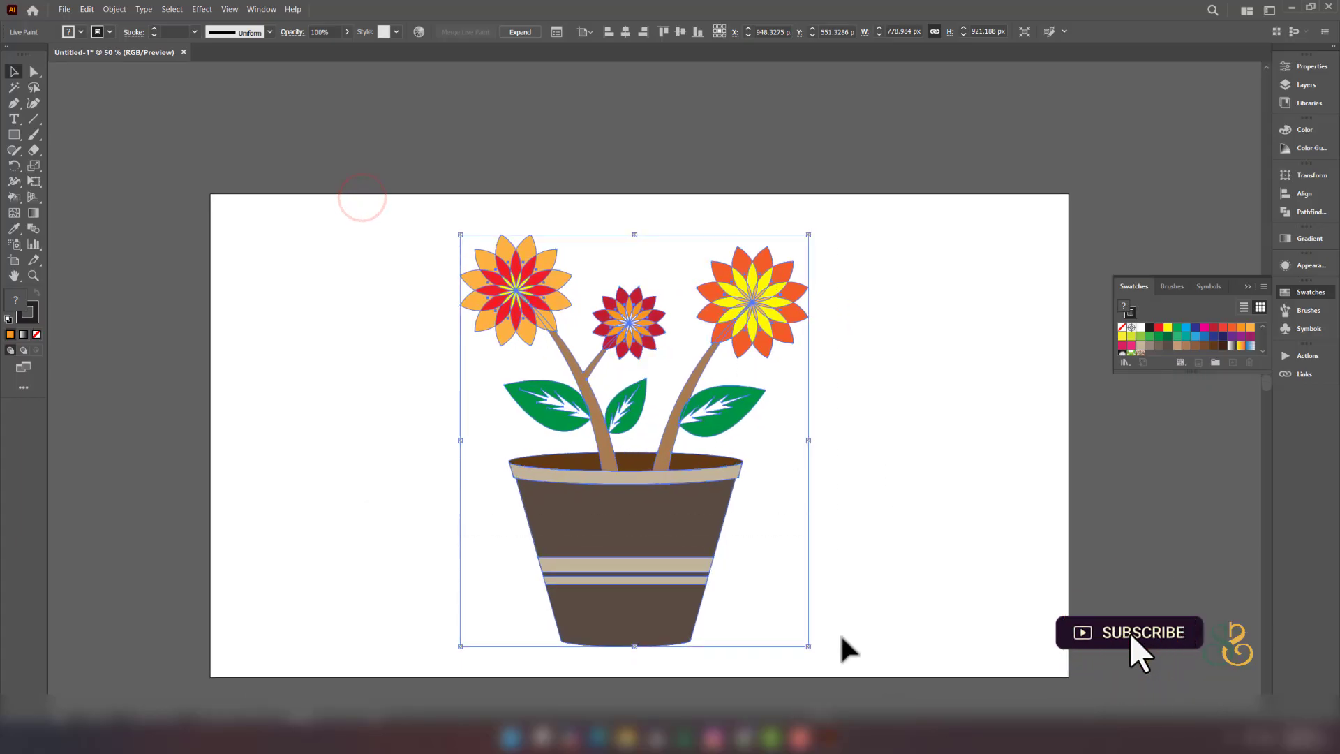
{"action": "left_click", "coordinate": [28, 317]}
{"action": "left_click", "coordinate": [35, 334]}
{"action": "scroll", "coordinate": [565, 344], "scroll_direction": "up", "scroll_amount": 2}
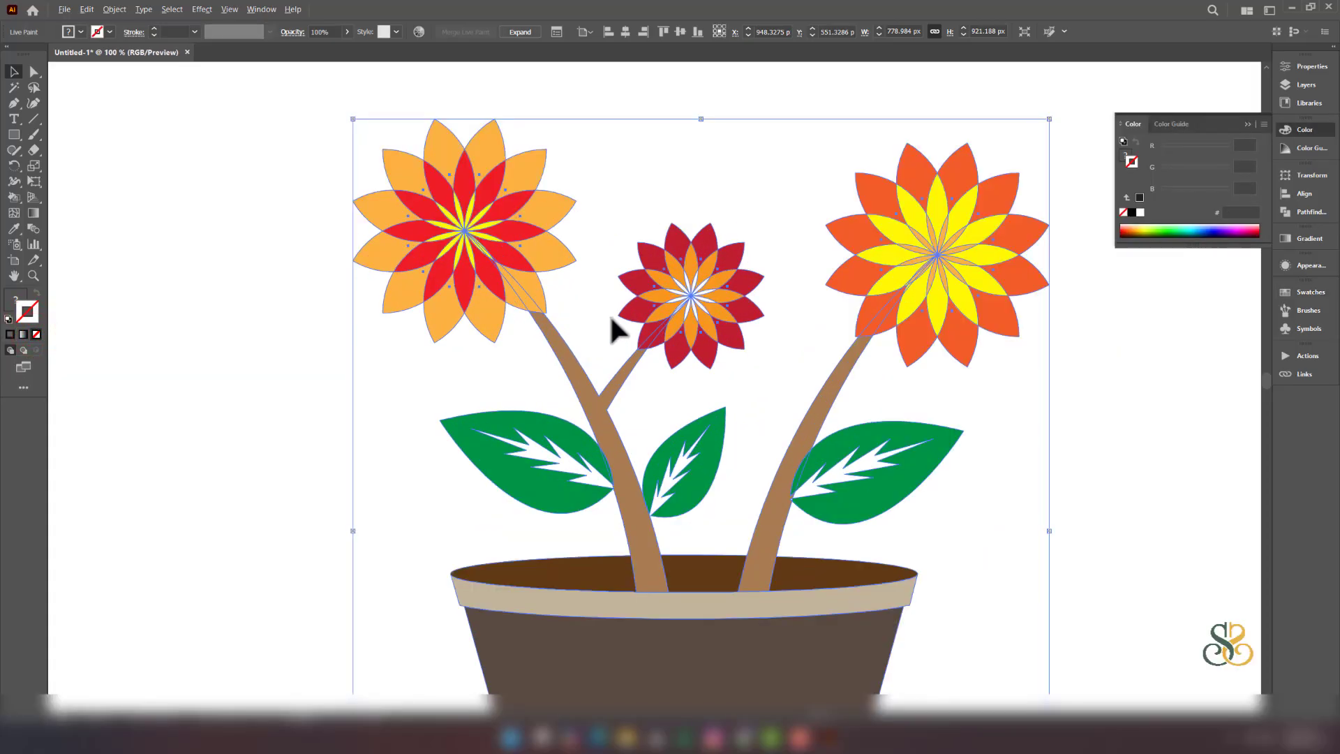
{"action": "left_click", "coordinate": [580, 299]}
{"action": "scroll", "coordinate": [709, 321], "scroll_direction": "down", "scroll_amount": 1}
{"action": "scroll", "coordinate": [729, 307], "scroll_direction": "up", "scroll_amount": 1}
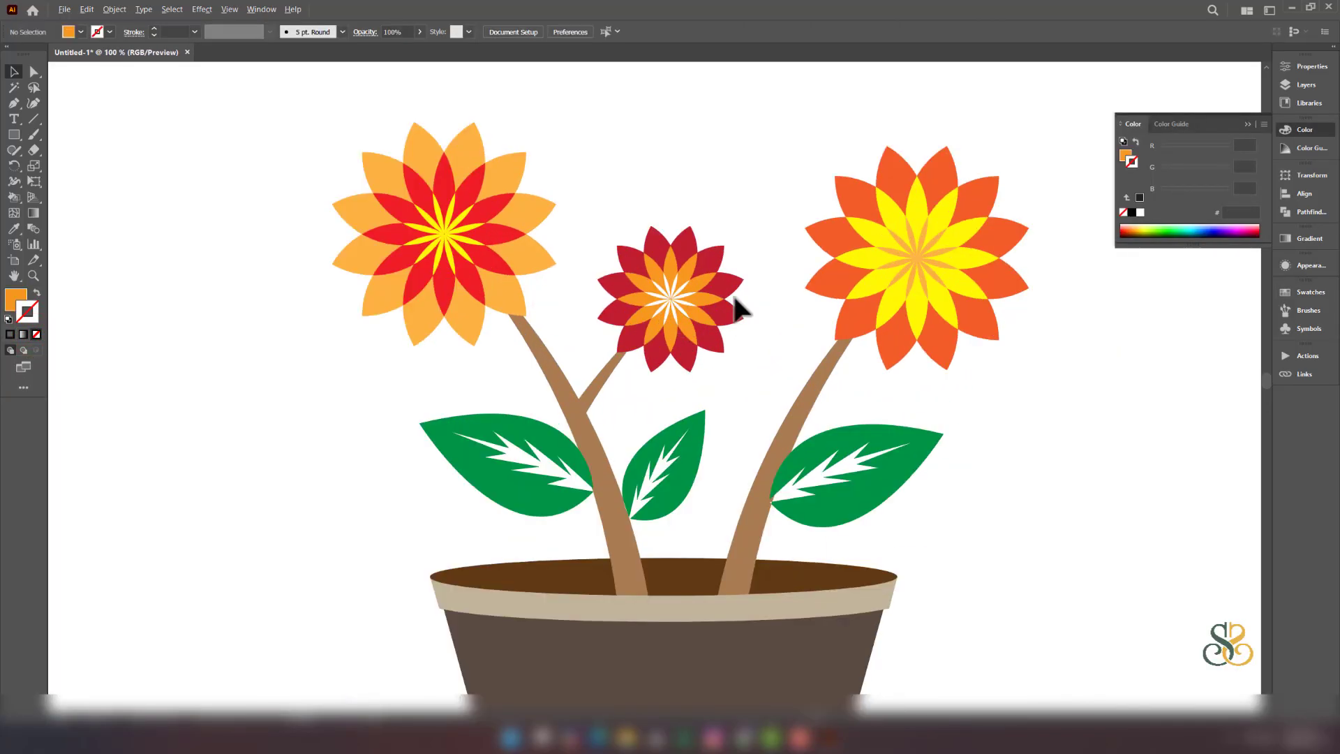
{"action": "scroll", "coordinate": [733, 294], "scroll_direction": "down", "scroll_amount": 1}
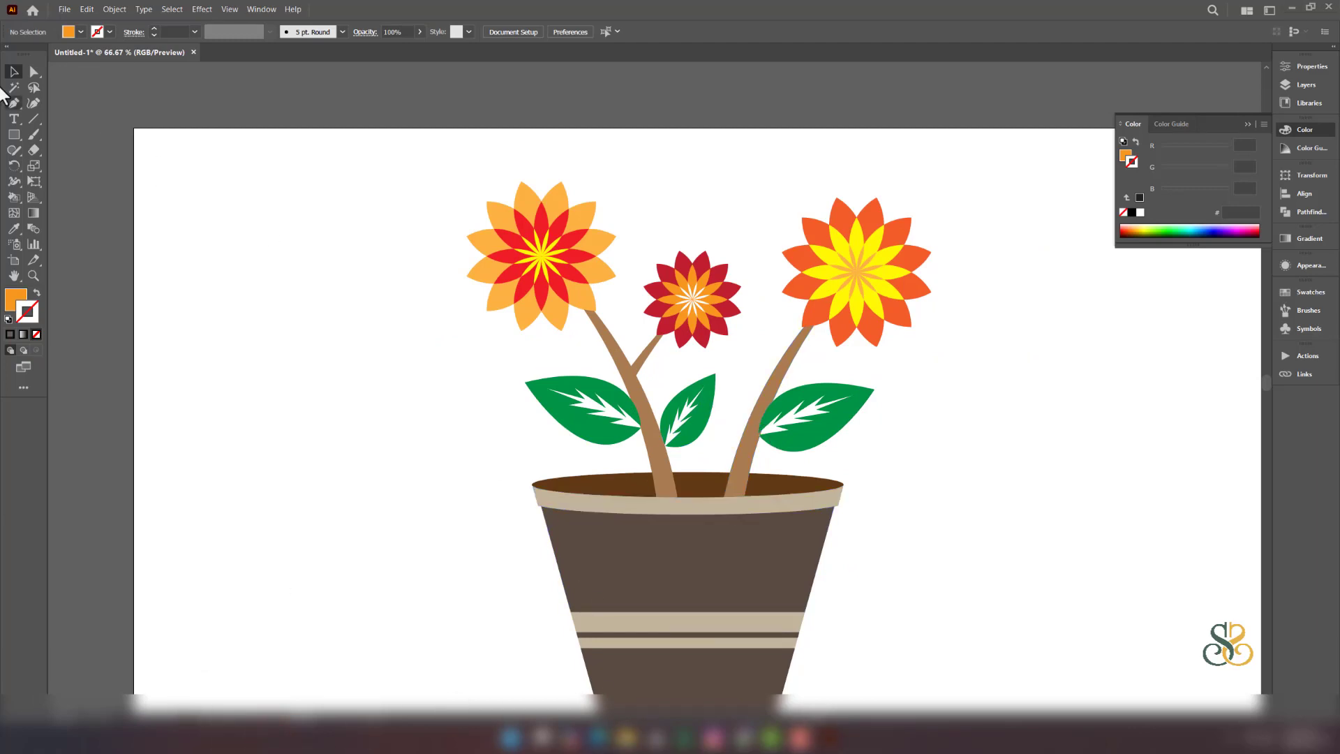
{"action": "scroll", "coordinate": [628, 291], "scroll_direction": "up", "scroll_amount": 3}
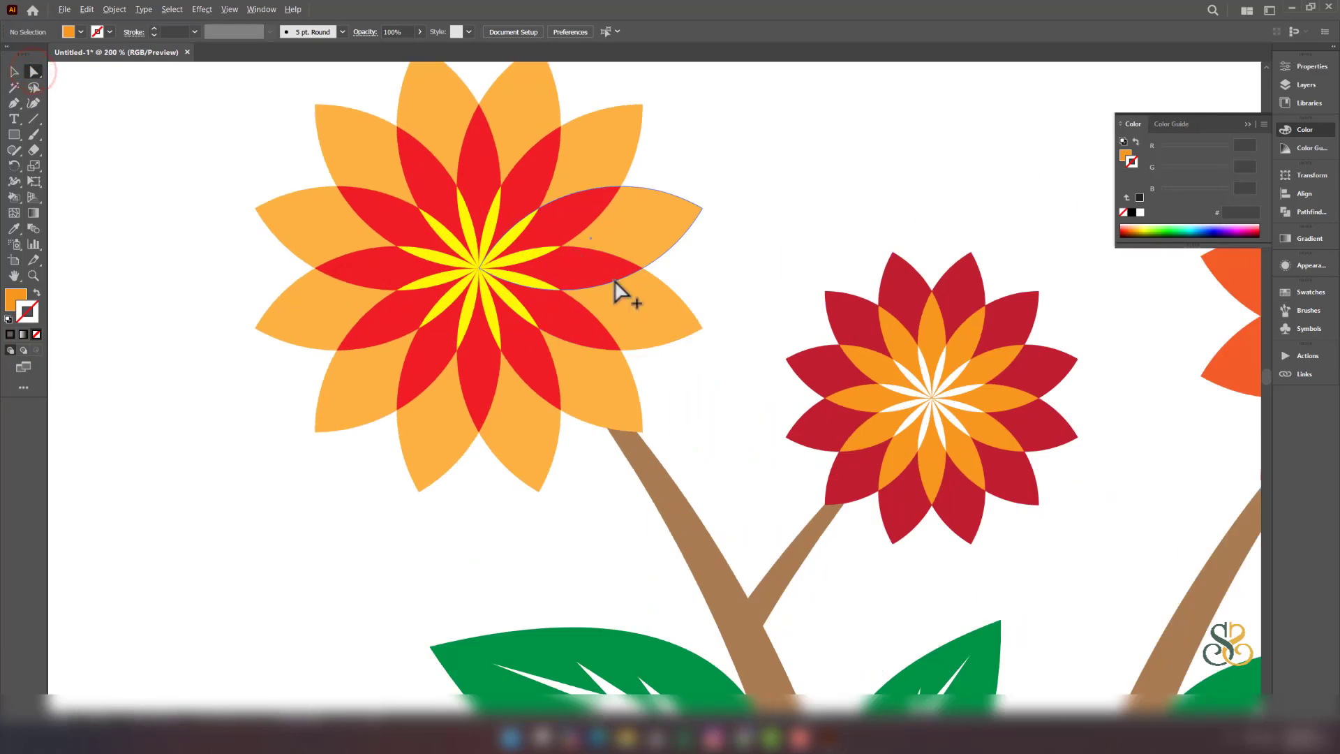
- Zoom in on the leaf tip by the stem and nudge its anchor point slightly
{"action": "scroll", "coordinate": [772, 599], "scroll_direction": "up", "scroll_amount": 1}
{"action": "scroll", "coordinate": [763, 547], "scroll_direction": "down", "scroll_amount": 2}
{"action": "scroll", "coordinate": [768, 552], "scroll_direction": "down", "scroll_amount": 1}
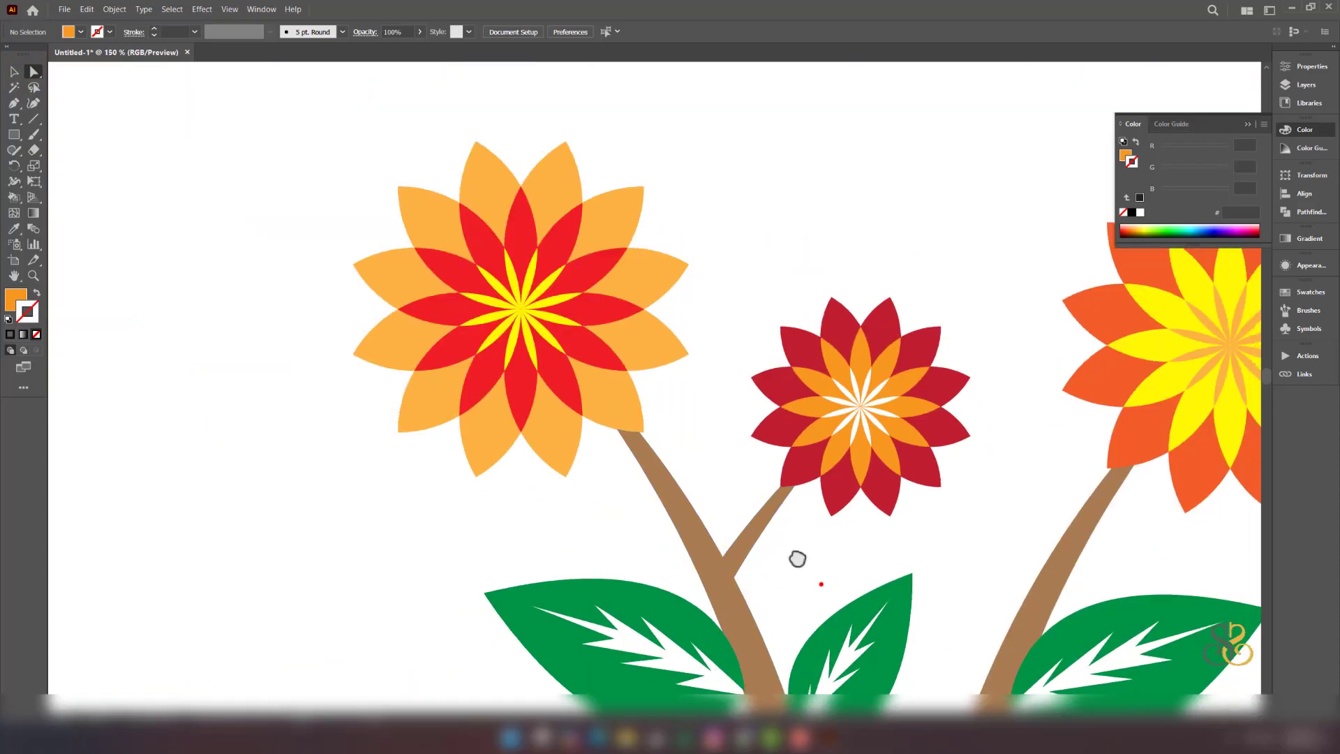
{"action": "scroll", "coordinate": [693, 450], "scroll_direction": "up", "scroll_amount": 1}
{"action": "scroll", "coordinate": [634, 479], "scroll_direction": "up", "scroll_amount": 3}
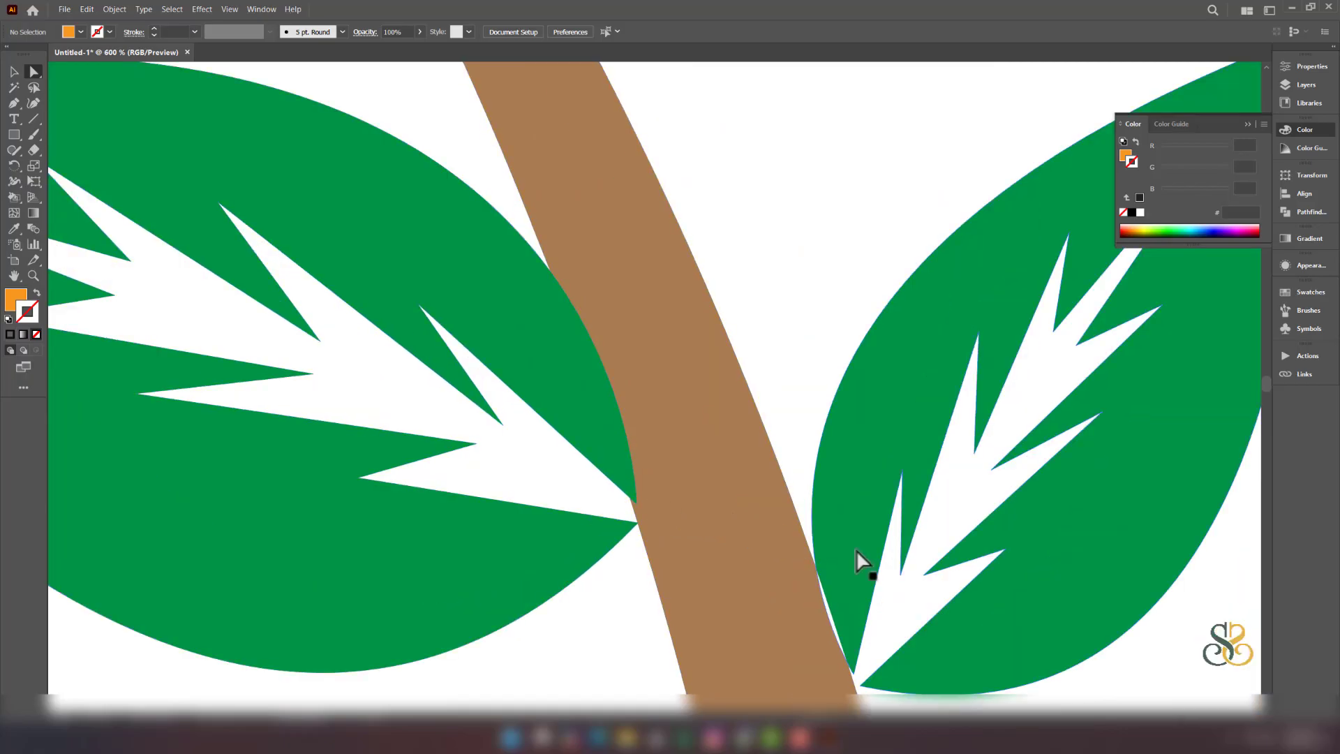
{"action": "left_click_drag", "start_coordinate": [847, 575], "coordinate": [783, 407]}
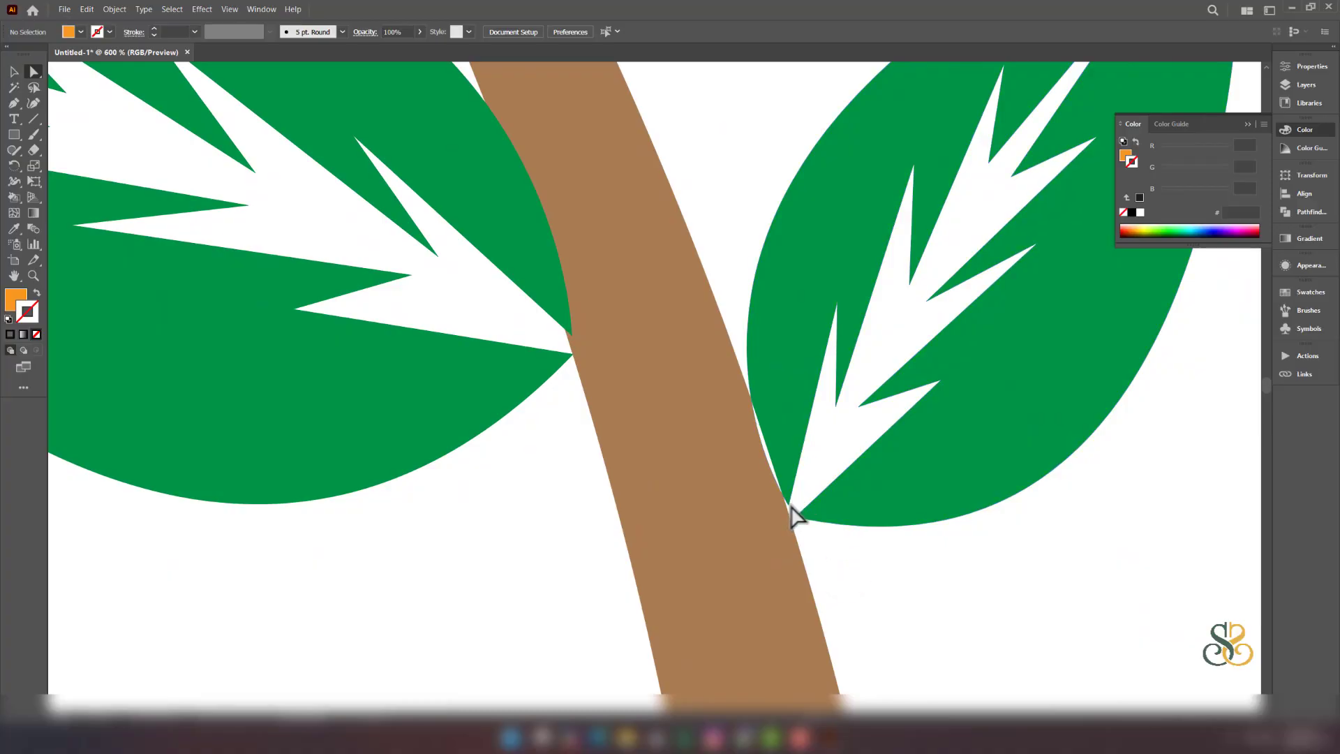
{"action": "left_click", "coordinate": [789, 503]}
{"action": "left_click_drag", "start_coordinate": [789, 505], "coordinate": [794, 508]}
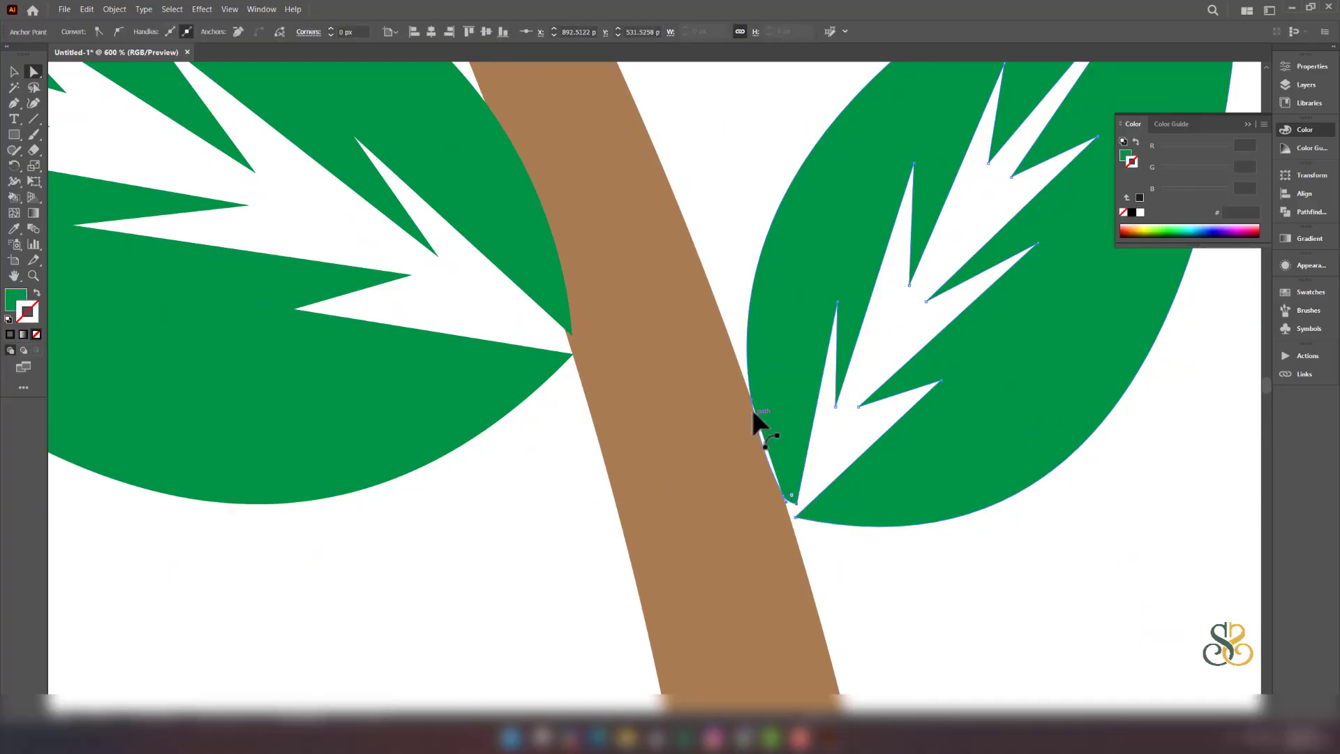
{"action": "left_click", "coordinate": [764, 444]}
{"action": "left_click", "coordinate": [762, 449]}
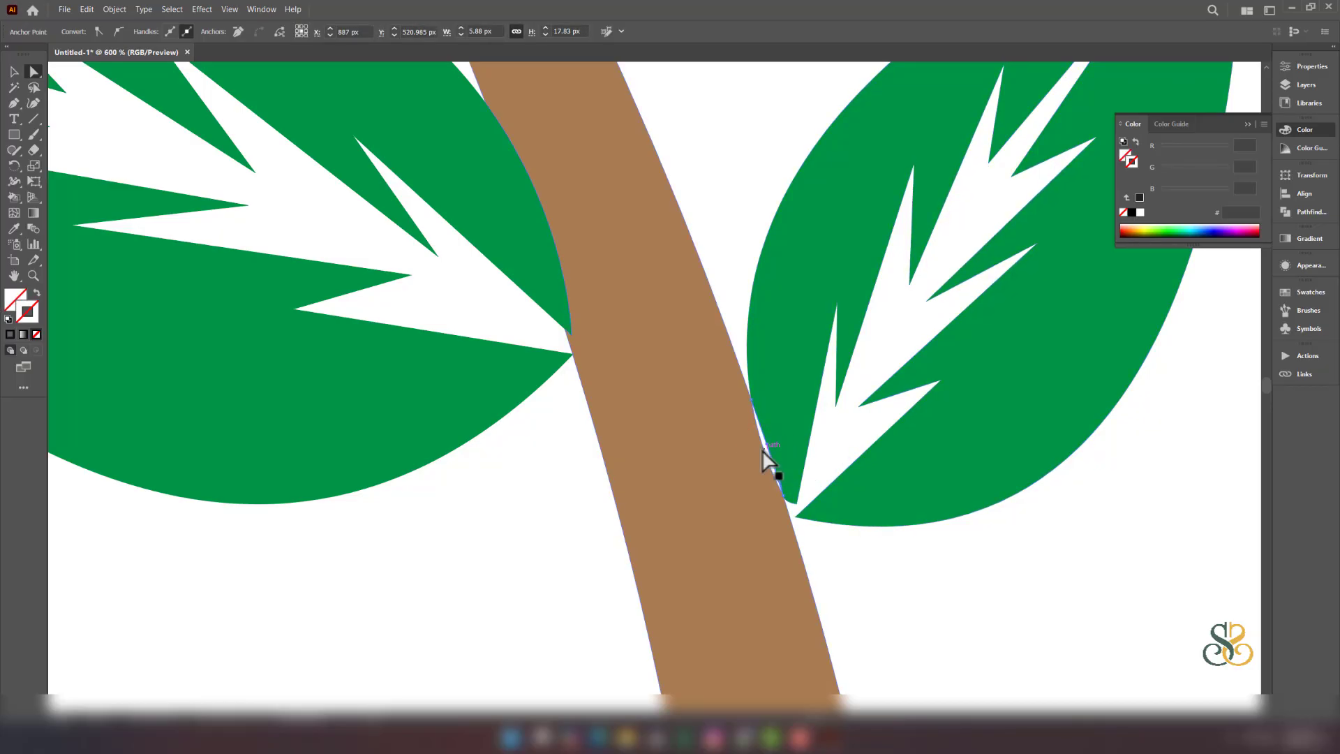
{"action": "left_click", "coordinate": [768, 447]}
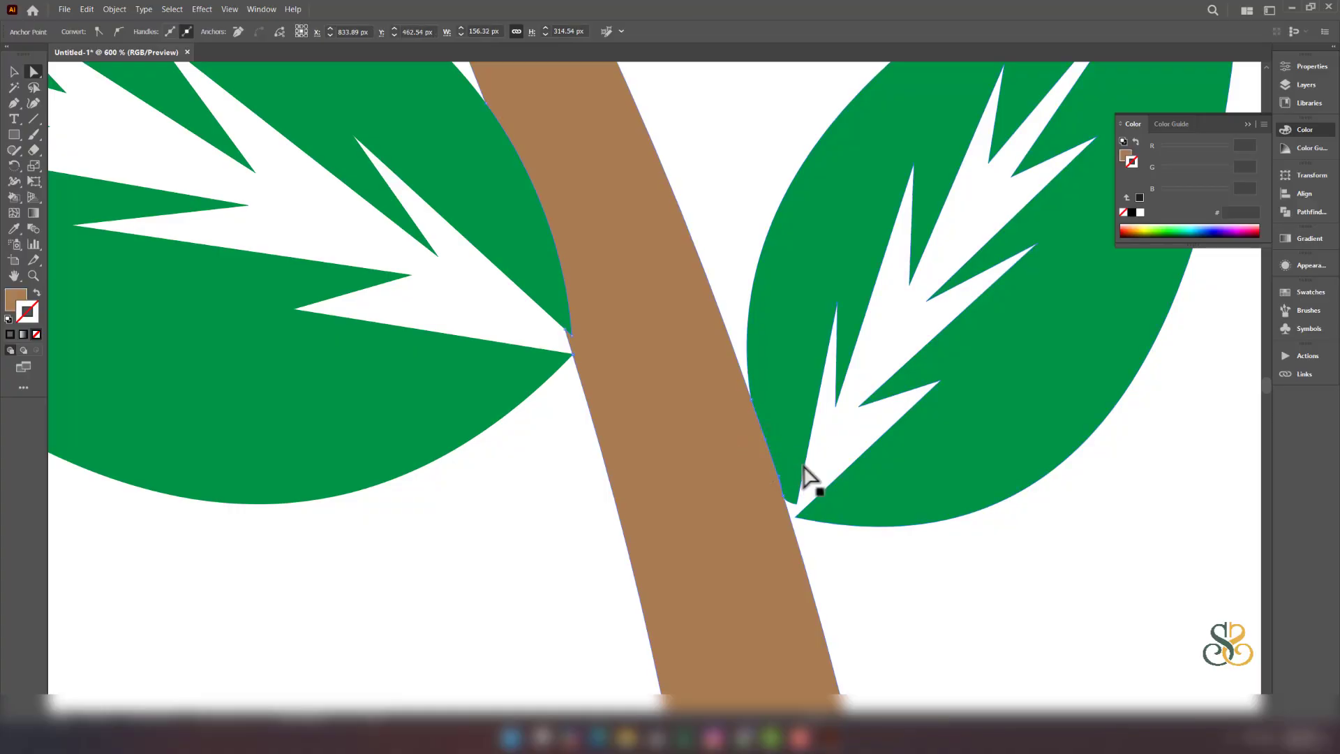
- Drag the anchor where the right leaf meets its stem, then undo that move
{"action": "key", "text": "ctrl+minus"}
{"action": "key", "text": "ctrl+minus"}
{"action": "left_click_drag", "start_coordinate": [1075, 427], "coordinate": [713, 451]}
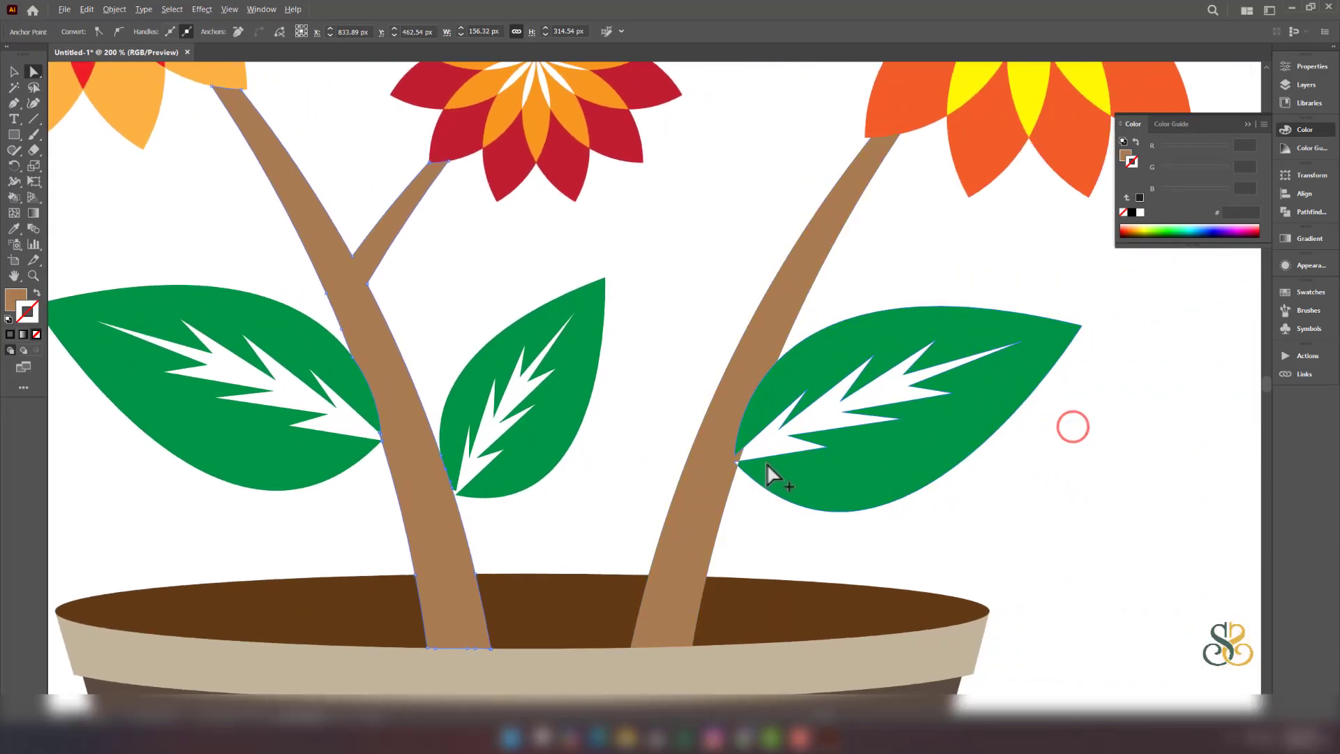
{"action": "scroll", "coordinate": [765, 465], "scroll_direction": "up", "scroll_amount": 5}
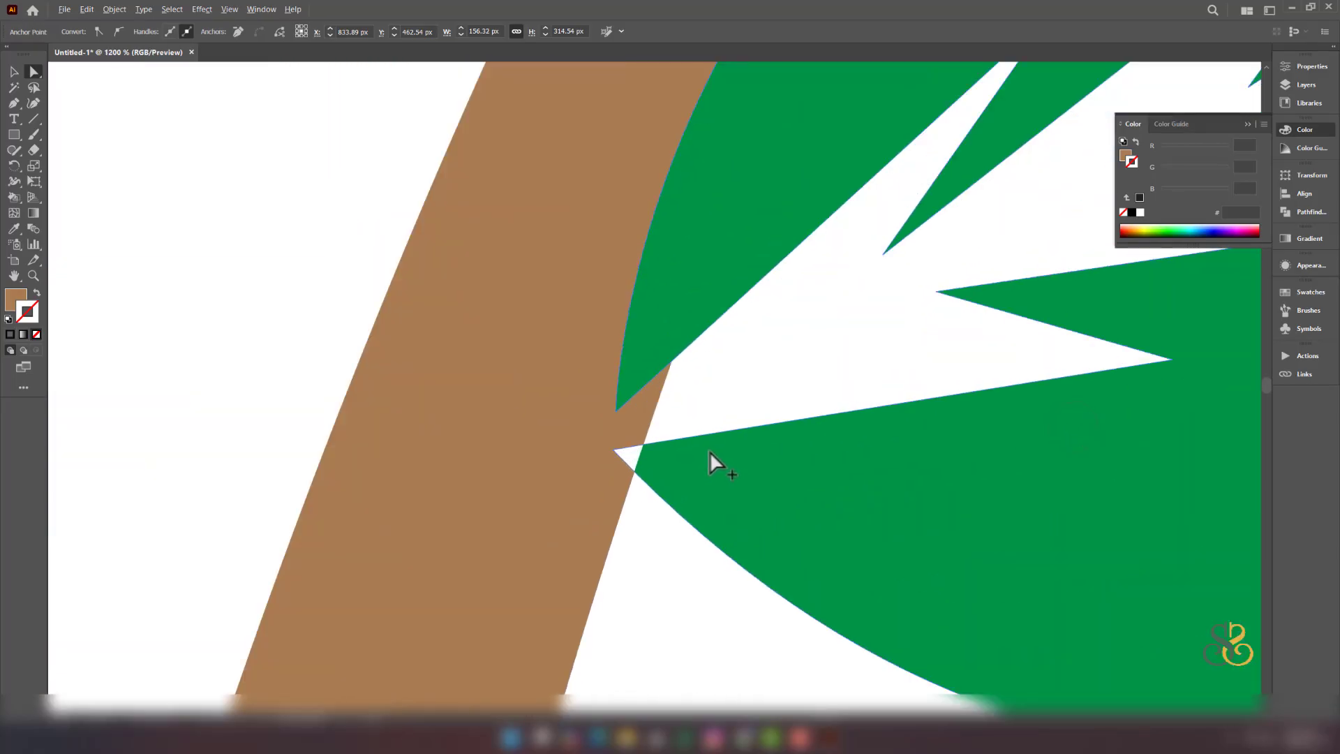
{"action": "mouse_move", "coordinate": [615, 451]}
{"action": "left_mouse_down"}
{"action": "mouse_move", "coordinate": [646, 468]}
{"action": "mouse_move", "coordinate": [624, 468]}
{"action": "mouse_move", "coordinate": [667, 465]}
{"action": "mouse_move", "coordinate": [636, 458]}
{"action": "left_mouse_up"}
{"action": "left_click", "coordinate": [622, 451]}
{"action": "key", "text": "ctrl+z"}
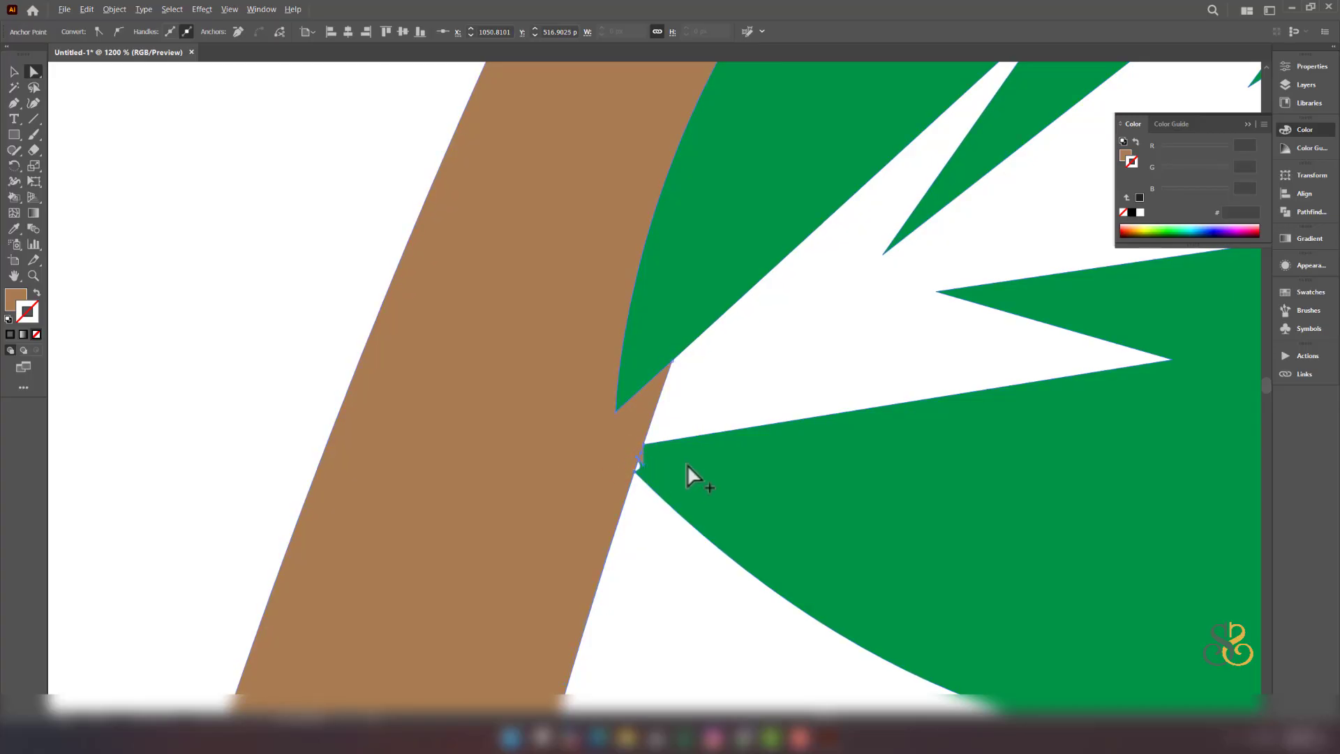
{"action": "scroll", "coordinate": [687, 463], "scroll_direction": "down", "scroll_amount": 5}
{"action": "scroll", "coordinate": [726, 459], "scroll_direction": "down", "scroll_amount": 1}
{"action": "scroll", "coordinate": [789, 296], "scroll_direction": "up", "scroll_amount": 2}
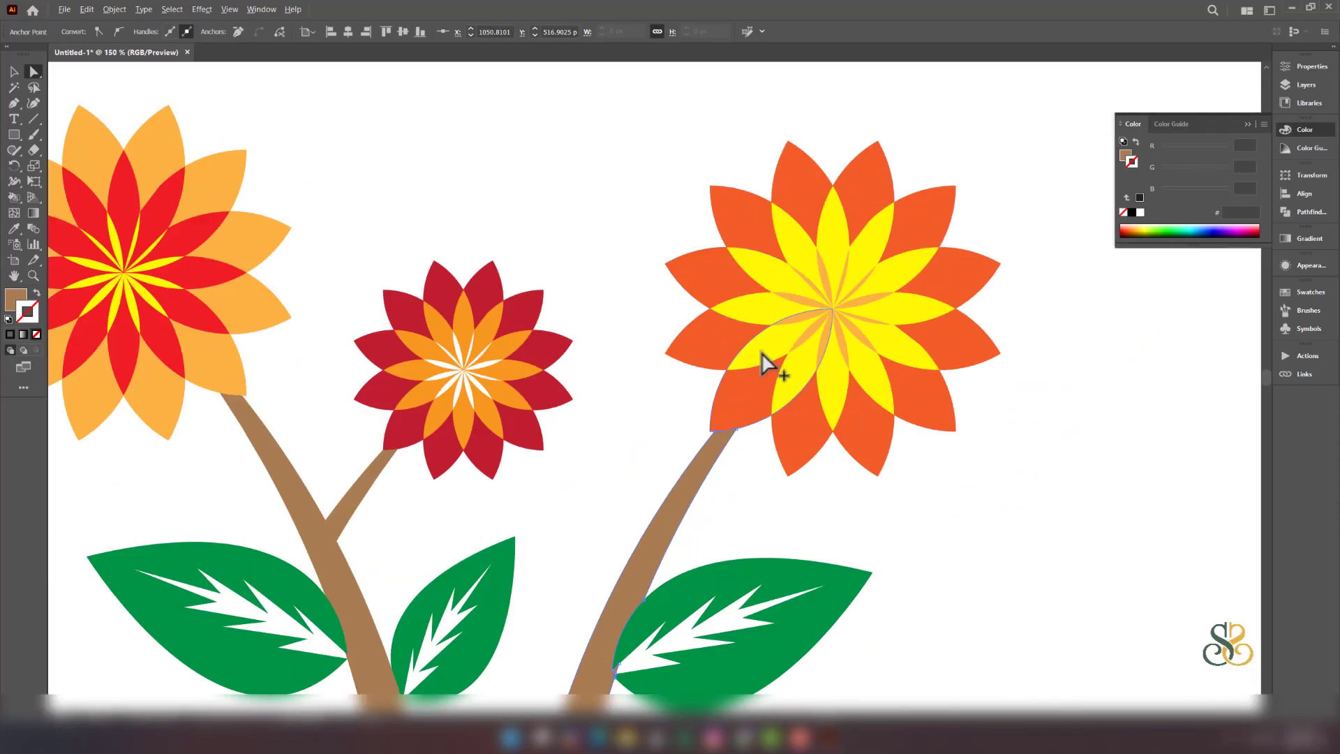
- Draw a closed twig stub shape jutting from the left stem
{"action": "scroll", "coordinate": [720, 416], "scroll_direction": "up", "scroll_amount": 2}
{"action": "scroll", "coordinate": [719, 418], "scroll_direction": "down", "scroll_amount": 3}
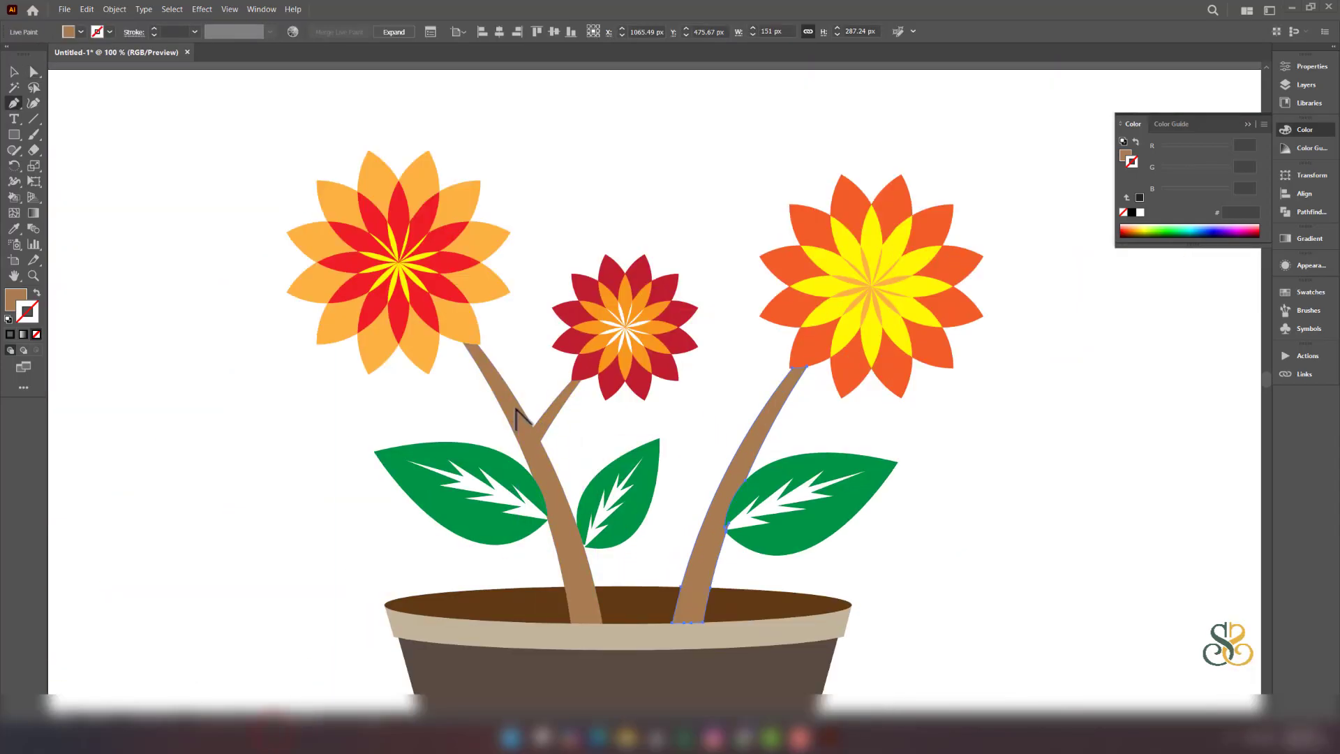
{"action": "scroll", "coordinate": [520, 418], "scroll_direction": "up", "scroll_amount": 3}
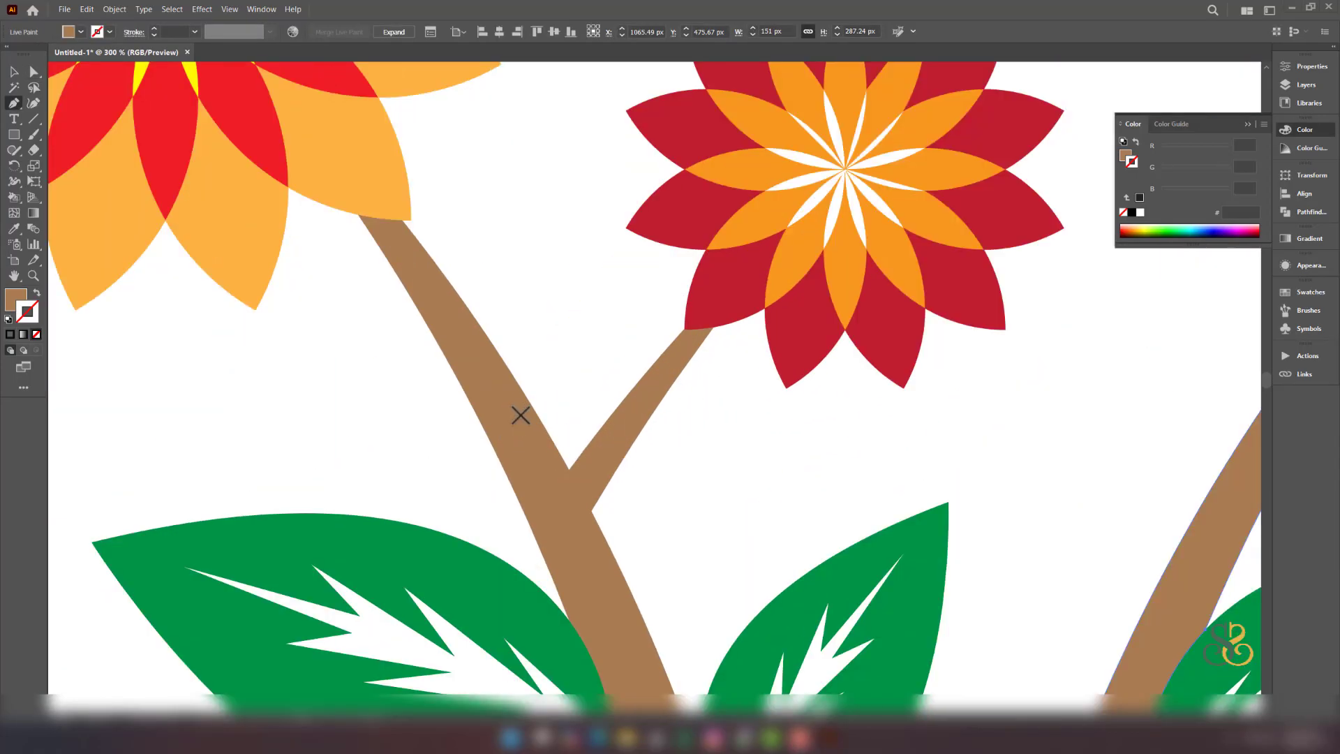
{"action": "left_click_drag", "start_coordinate": [520, 415], "coordinate": [524, 299]}
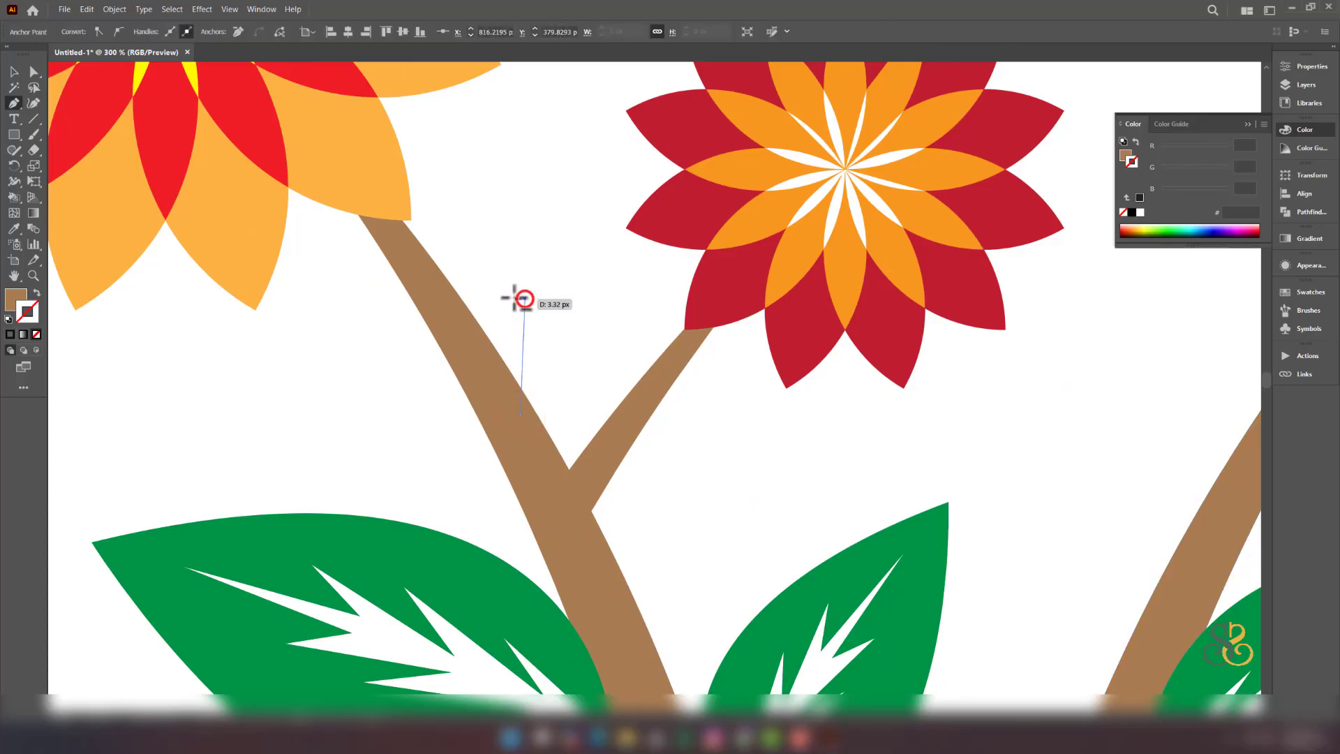
{"action": "left_click", "coordinate": [509, 299]}
{"action": "left_click", "coordinate": [502, 405]}
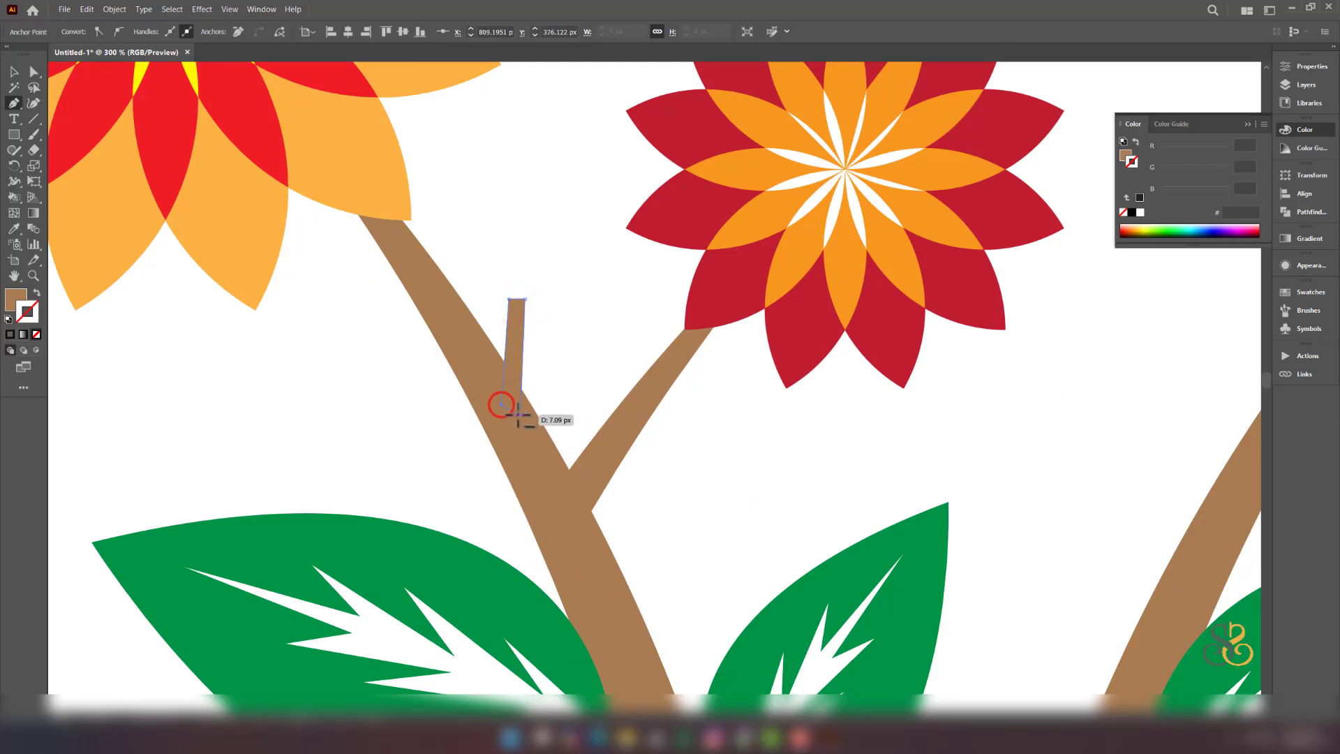
{"action": "left_click", "coordinate": [522, 414]}
{"action": "scroll", "coordinate": [702, 441], "scroll_direction": "down", "scroll_amount": 4}
{"action": "scroll", "coordinate": [865, 481], "scroll_direction": "up", "scroll_amount": 3}
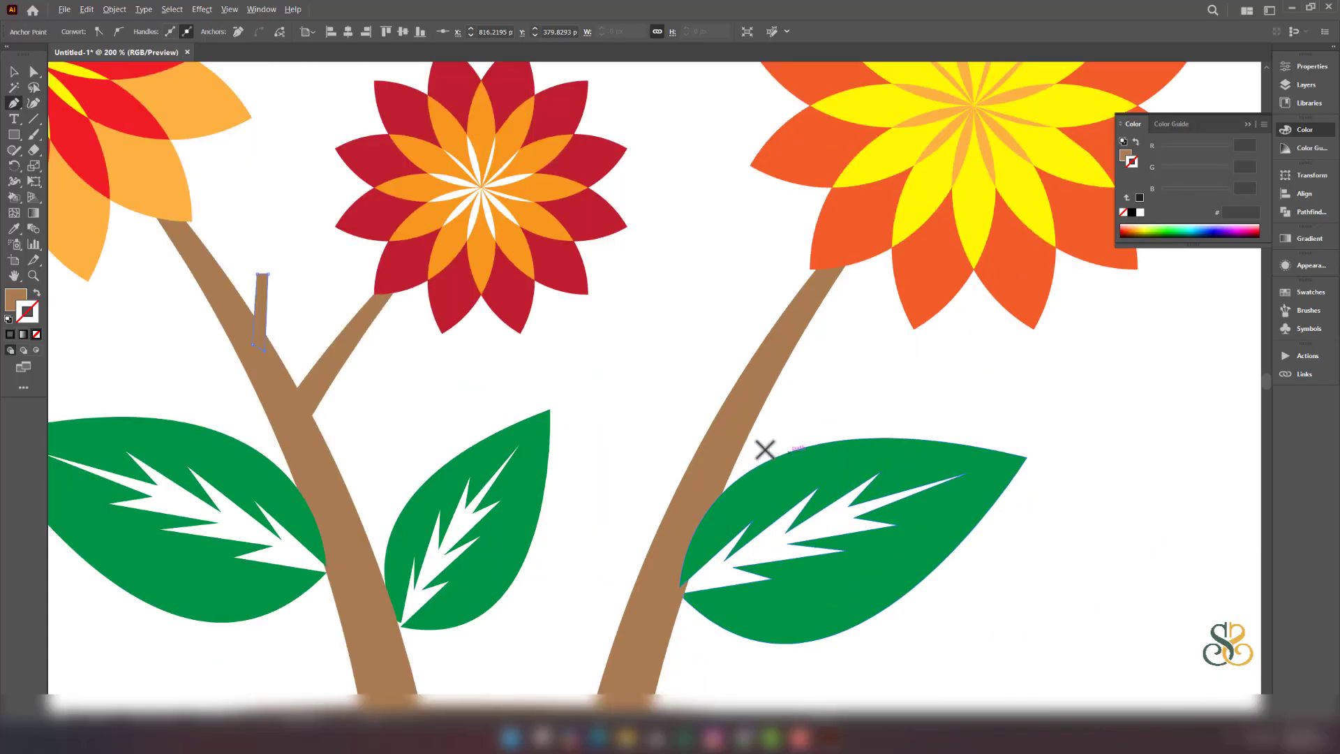
- Draw a second closed twig stub on the right stem
{"action": "left_click", "coordinate": [728, 427]}
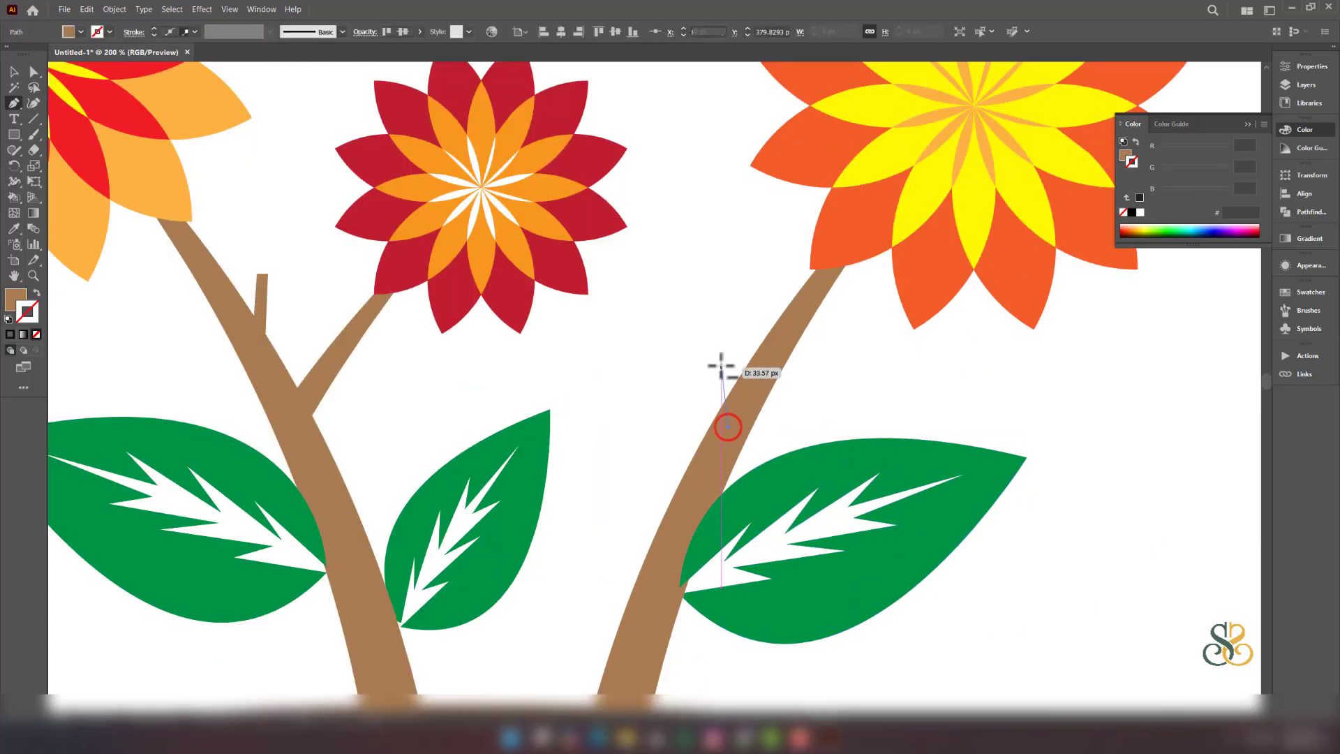
{"action": "left_click", "coordinate": [721, 328]}
{"action": "left_click", "coordinate": [704, 331]}
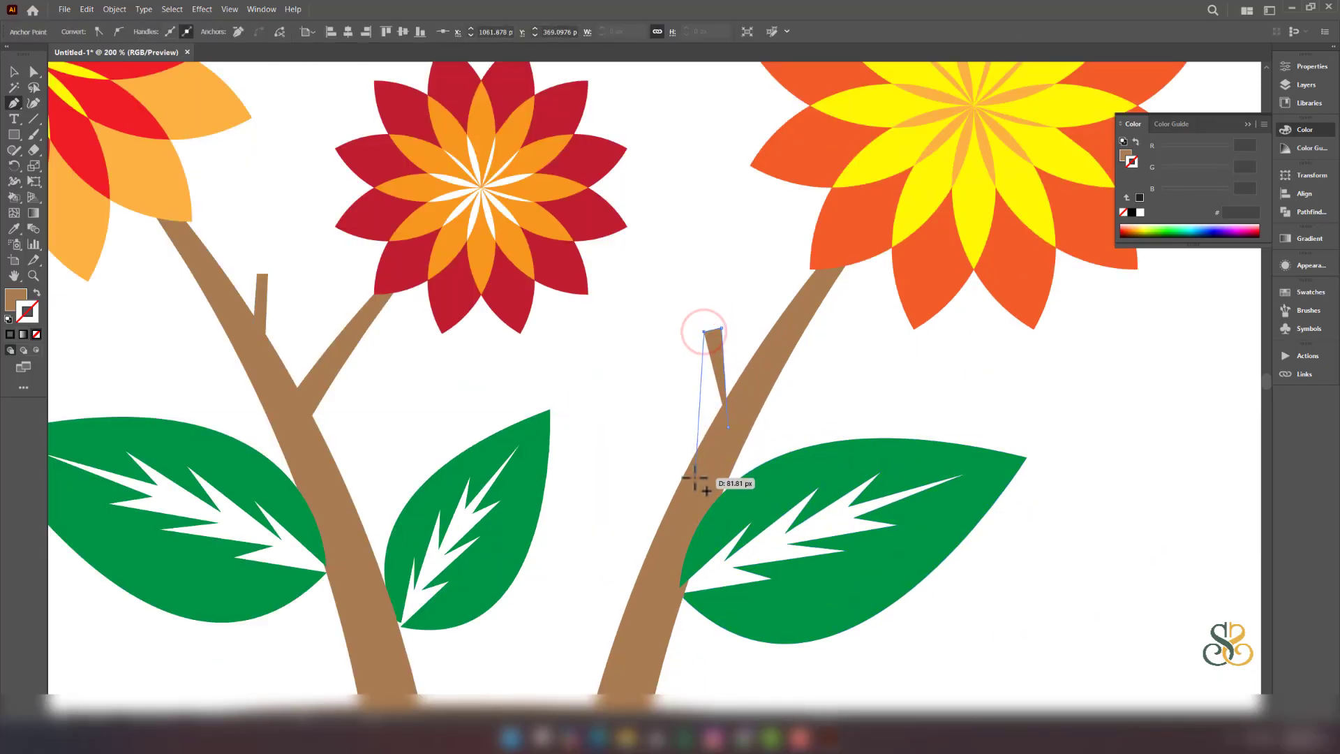
{"action": "left_click", "coordinate": [706, 478]}
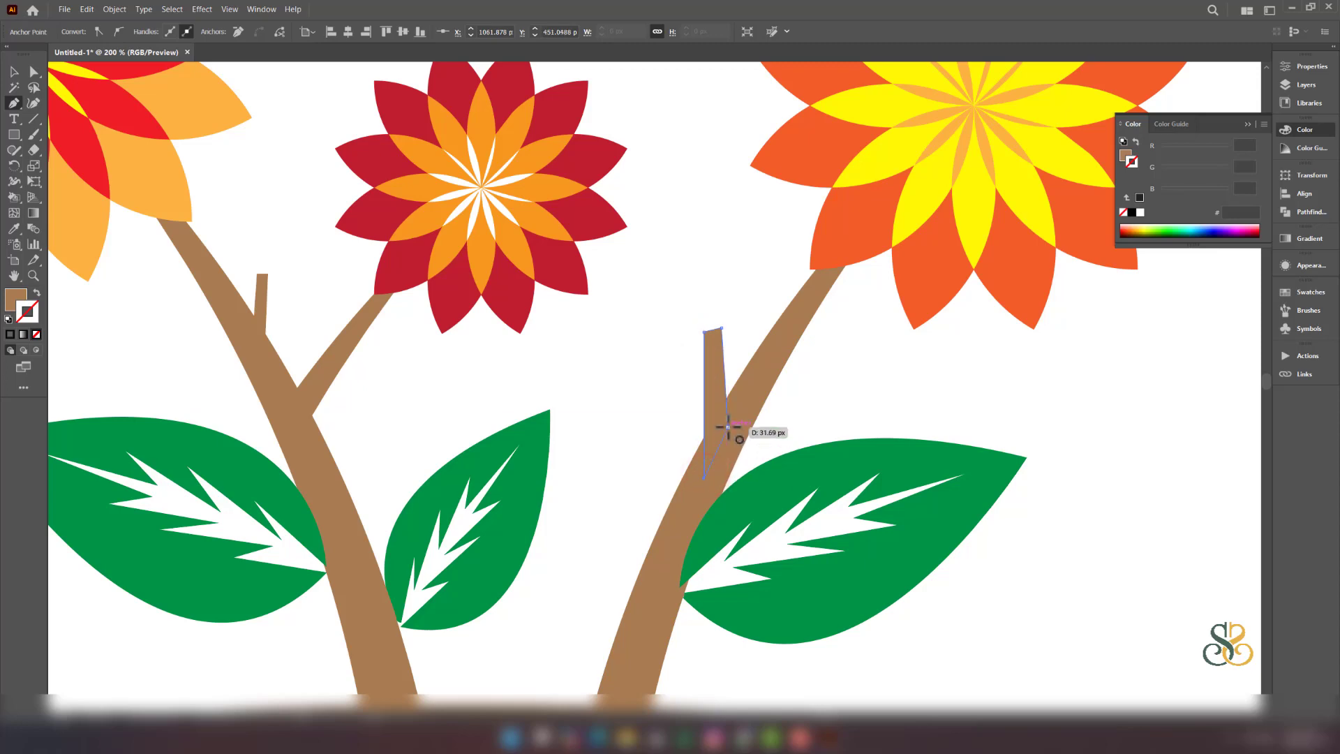
{"action": "left_click", "coordinate": [727, 427]}
{"action": "scroll", "coordinate": [726, 427], "scroll_direction": "down", "scroll_amount": 5}
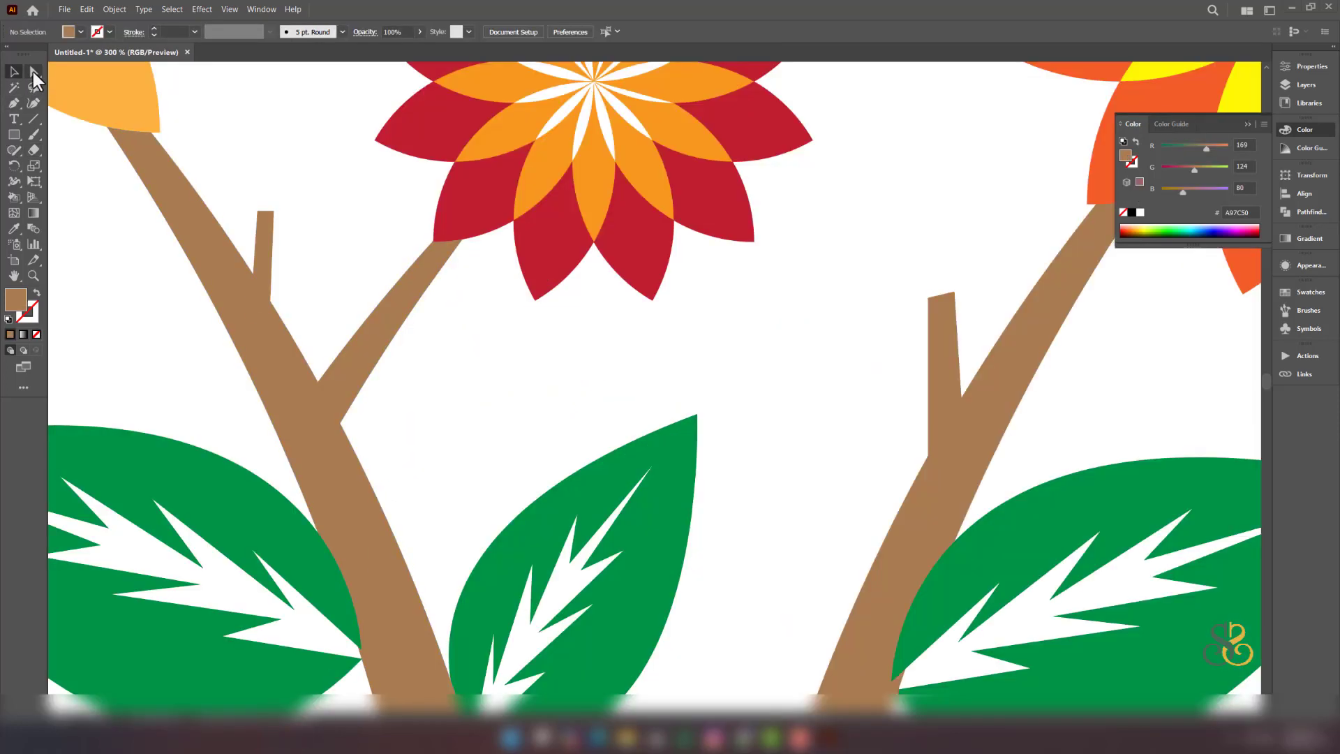
- Delete the left-stem twig and restore it, then select all and fit the artboard
{"action": "left_click", "coordinate": [270, 216]}
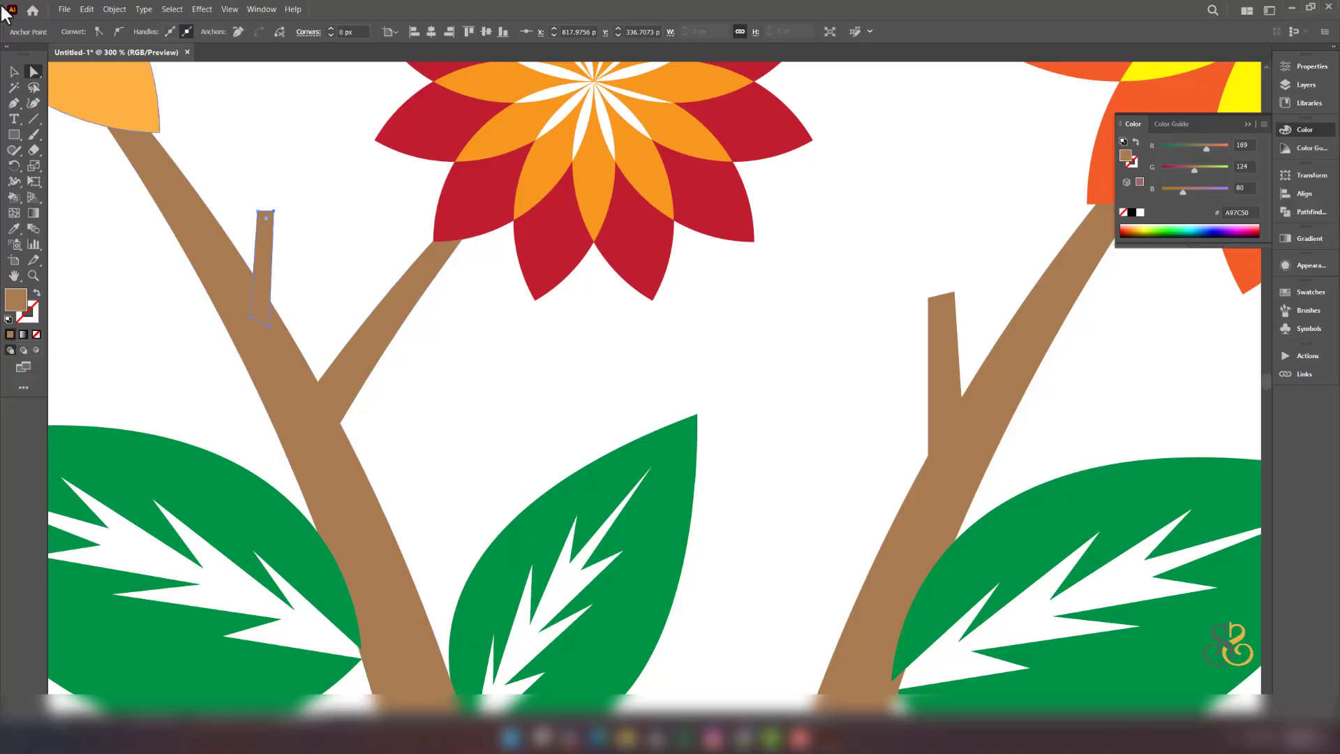
{"action": "left_click", "coordinate": [19, 70]}
{"action": "left_click", "coordinate": [338, 262]}
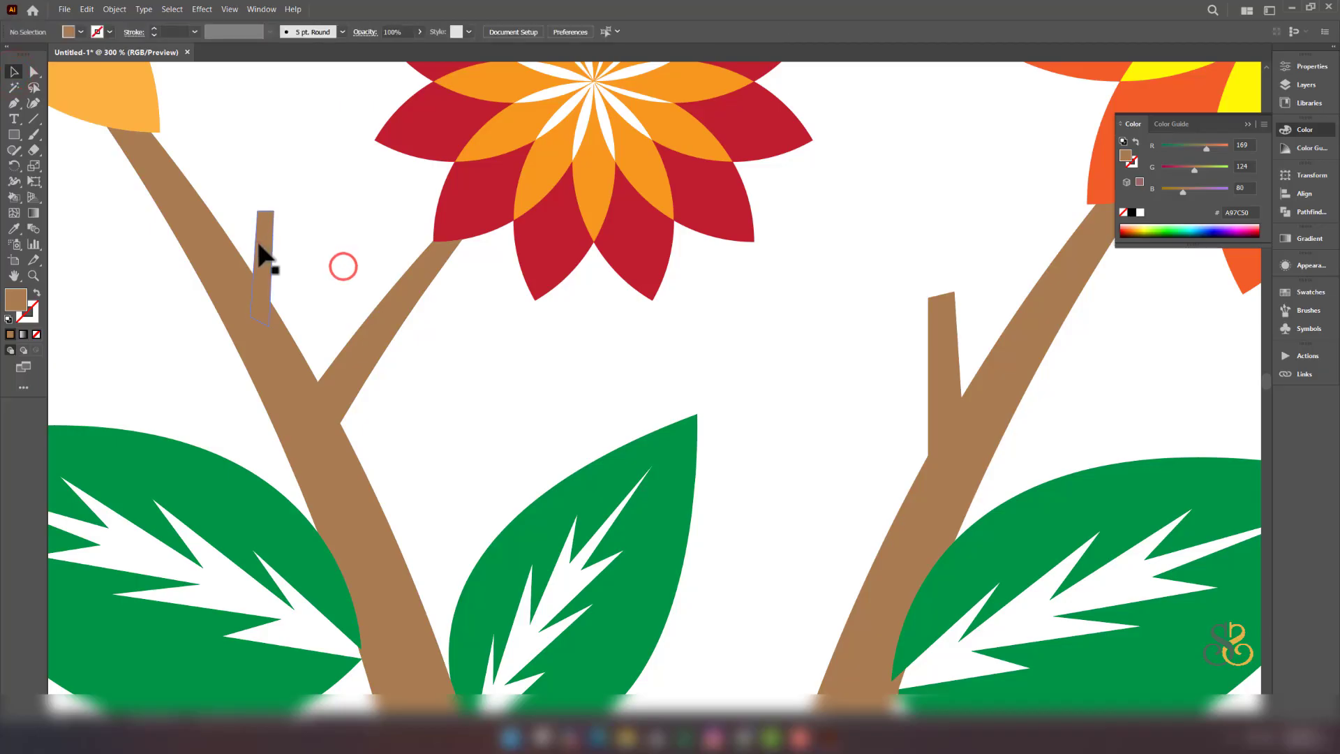
{"action": "left_click", "coordinate": [259, 245]}
{"action": "key", "text": "Delete"}
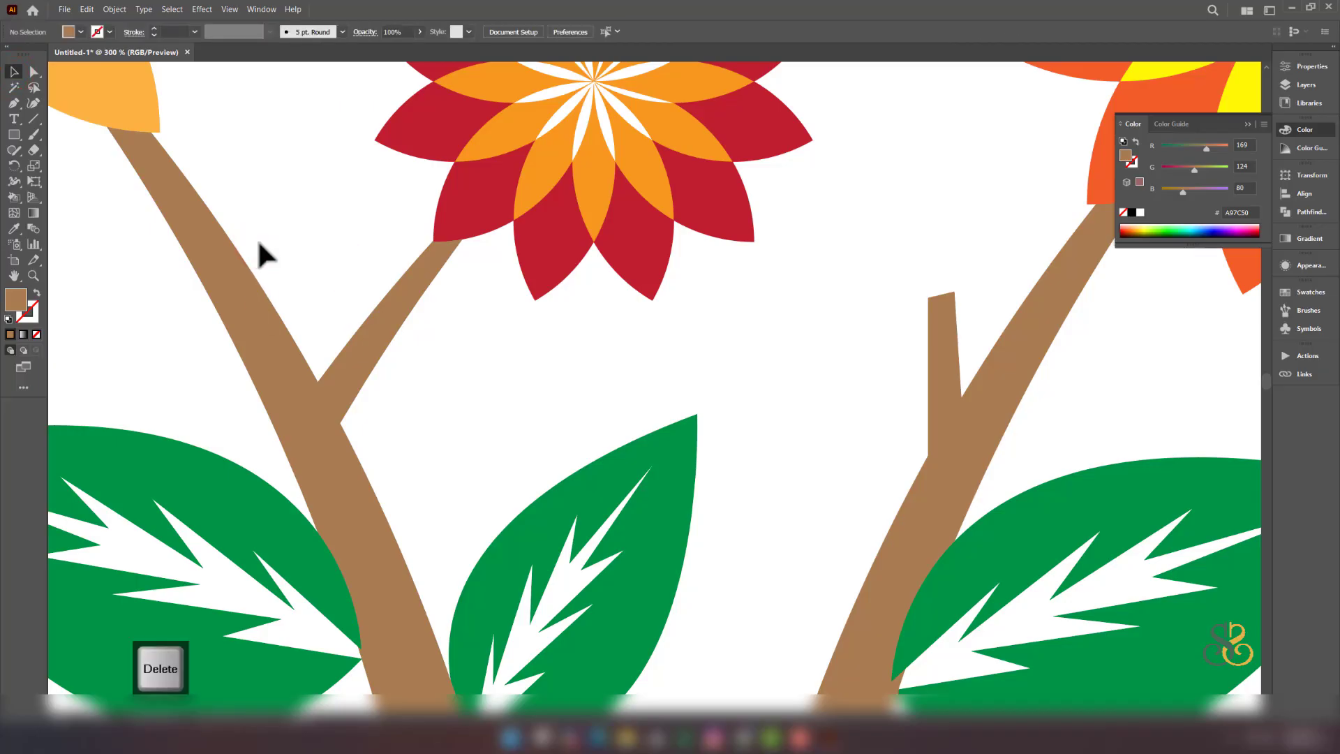
{"action": "key", "text": "ctrl+z"}
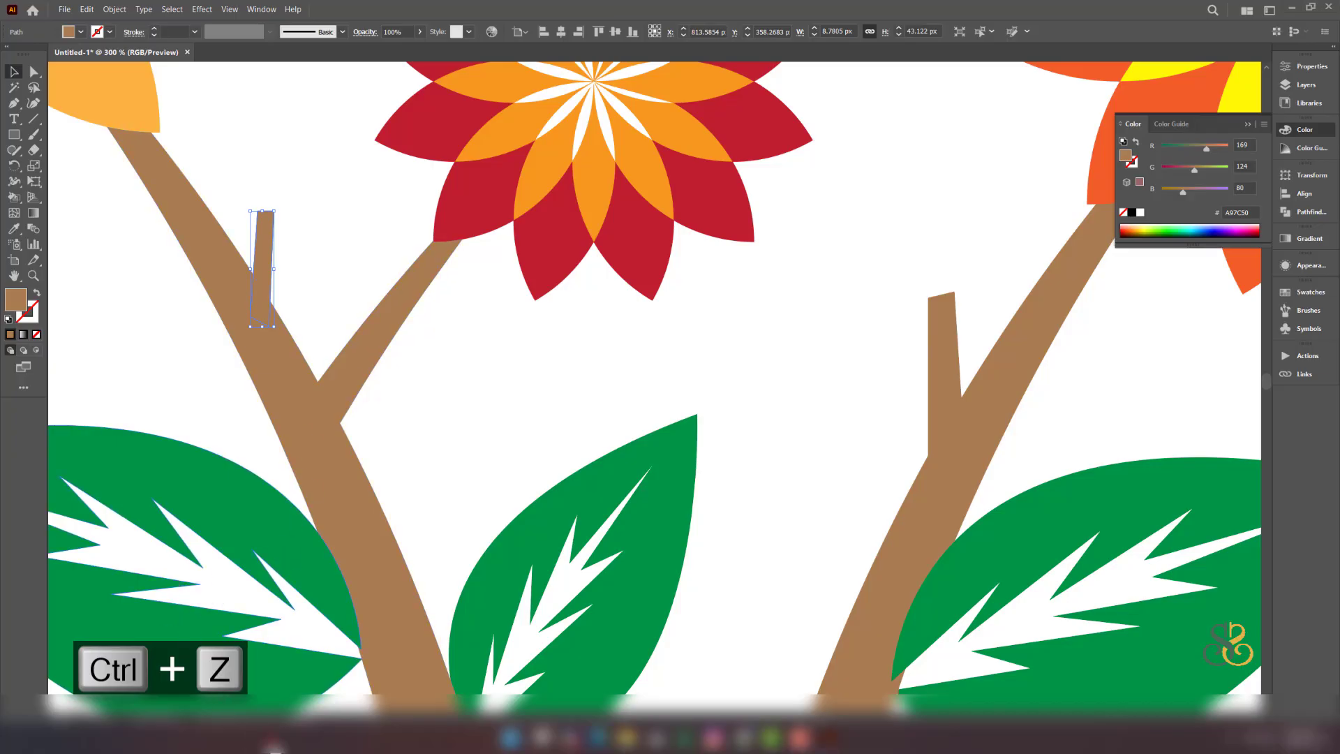
{"action": "key", "text": "ctrl+a"}
{"action": "key", "text": "ctrl+0"}
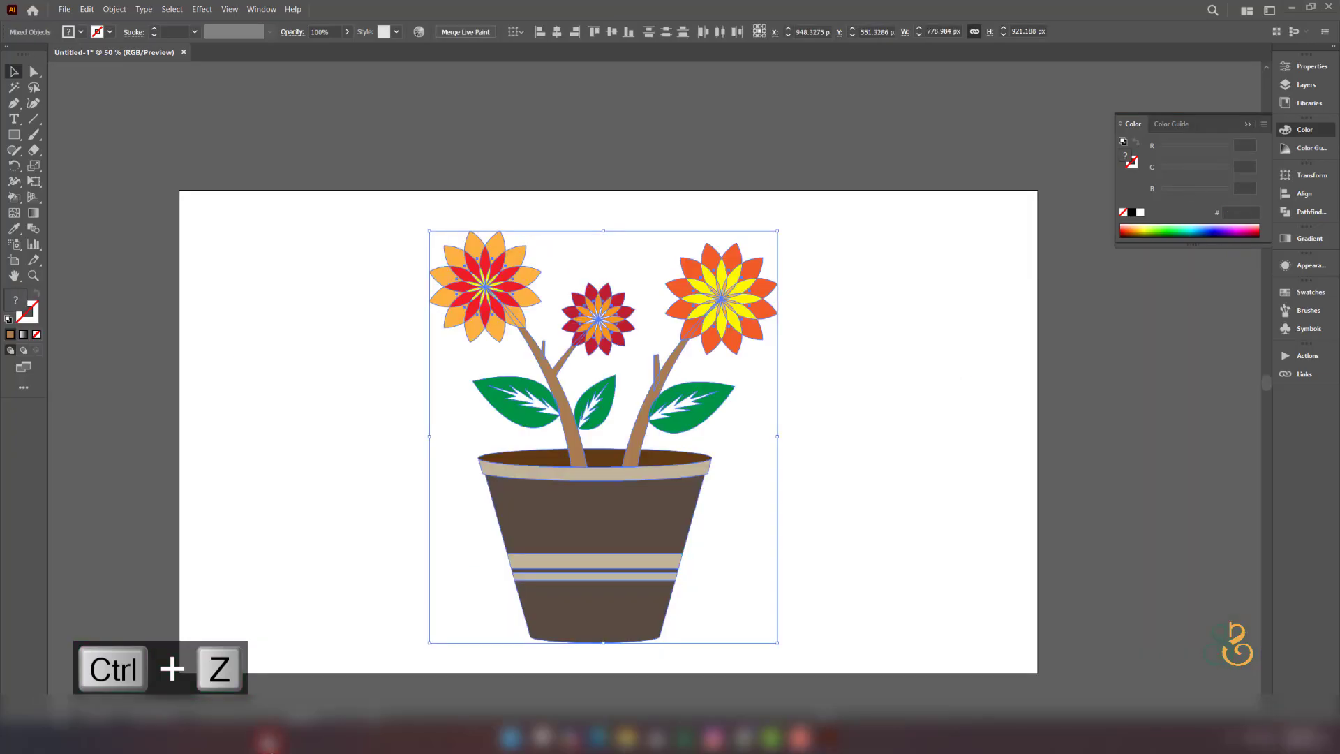
- Expand the Live Paint artwork into ordinary paths via Object > Live Paint > Expand
{"action": "left_click", "coordinate": [115, 10]}
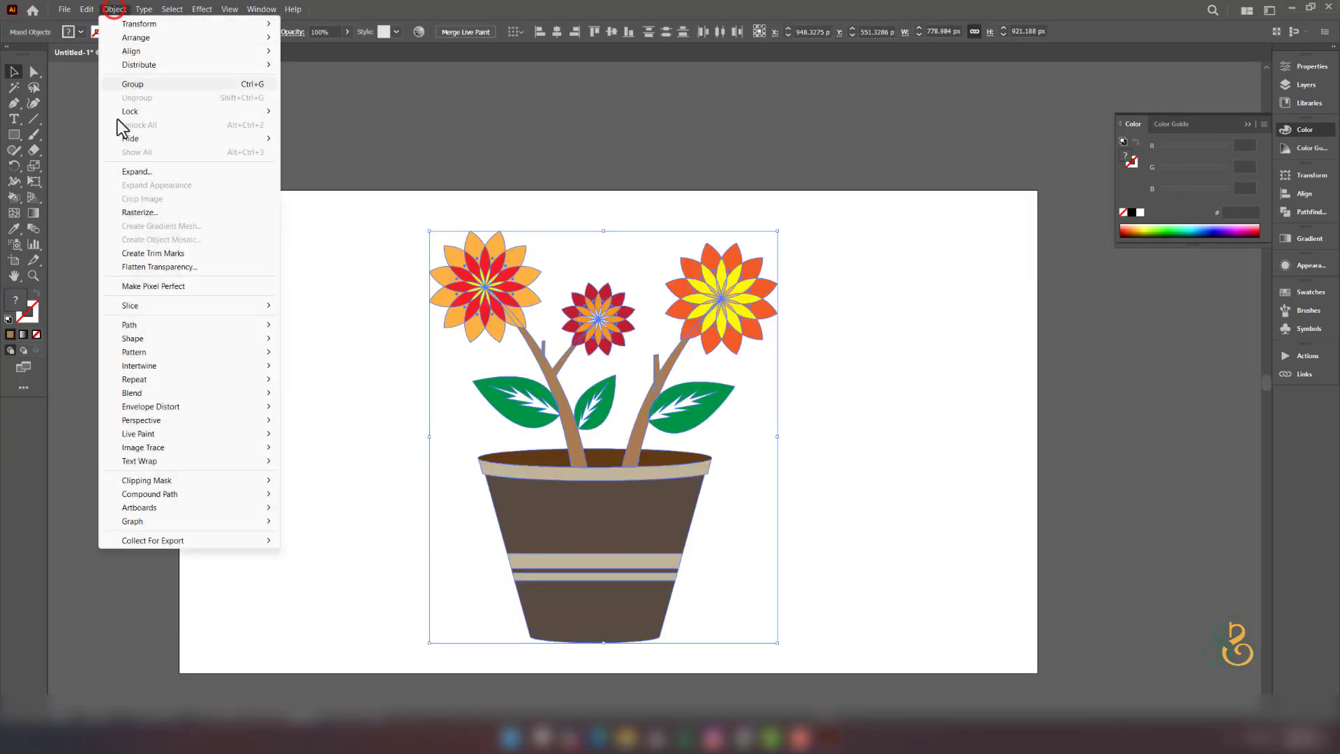
{"action": "left_click", "coordinate": [154, 432]}
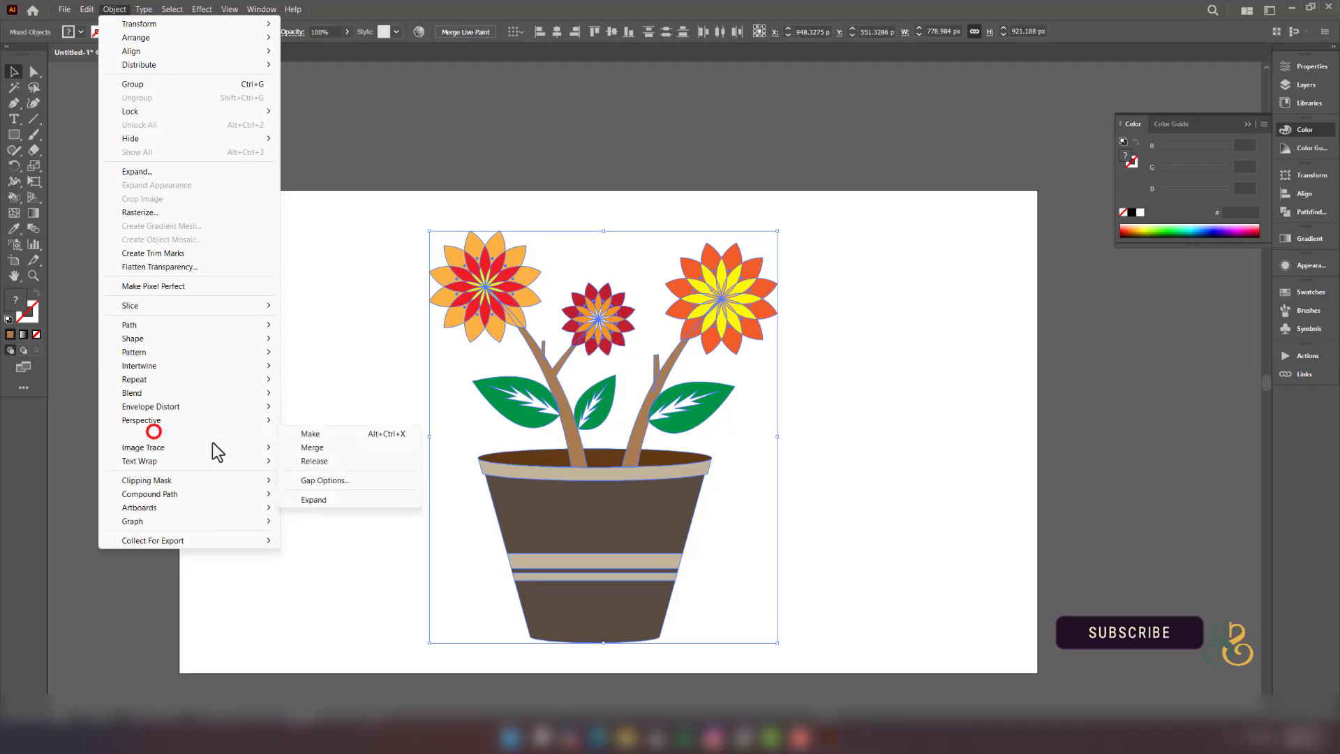
{"action": "left_click", "coordinate": [313, 500]}
{"action": "scroll", "coordinate": [599, 327], "scroll_direction": "up", "scroll_amount": 1}
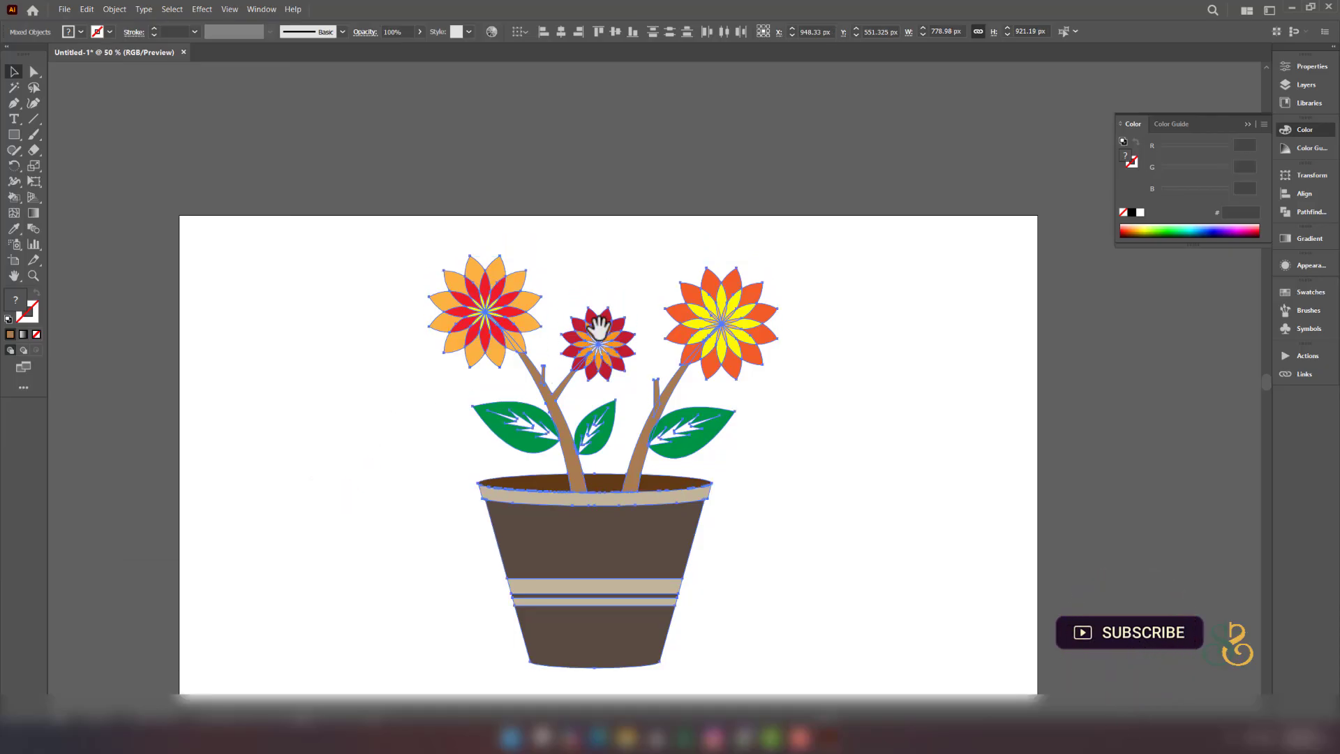
{"action": "scroll", "coordinate": [571, 342], "scroll_direction": "up", "scroll_amount": 1}
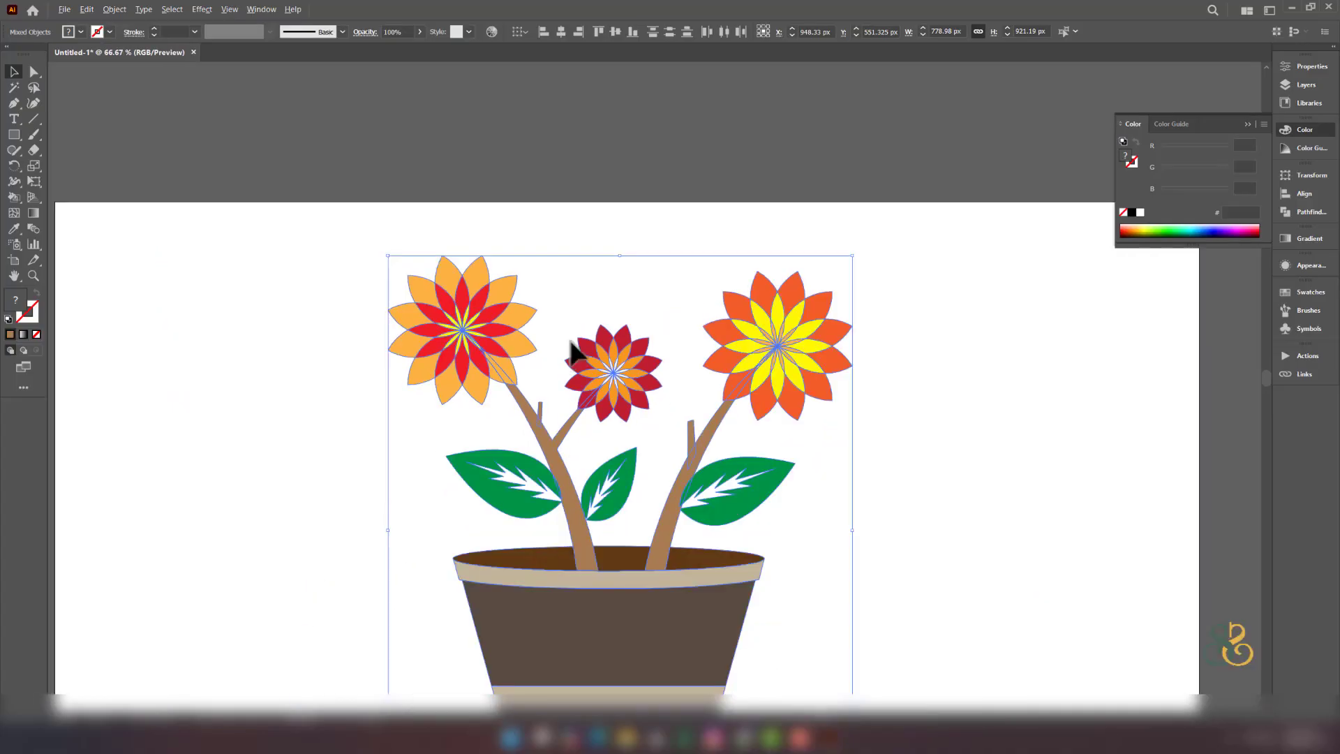
- Ungroup the expanded artwork into separate pieces and deselect
{"action": "left_click", "coordinate": [571, 291]}
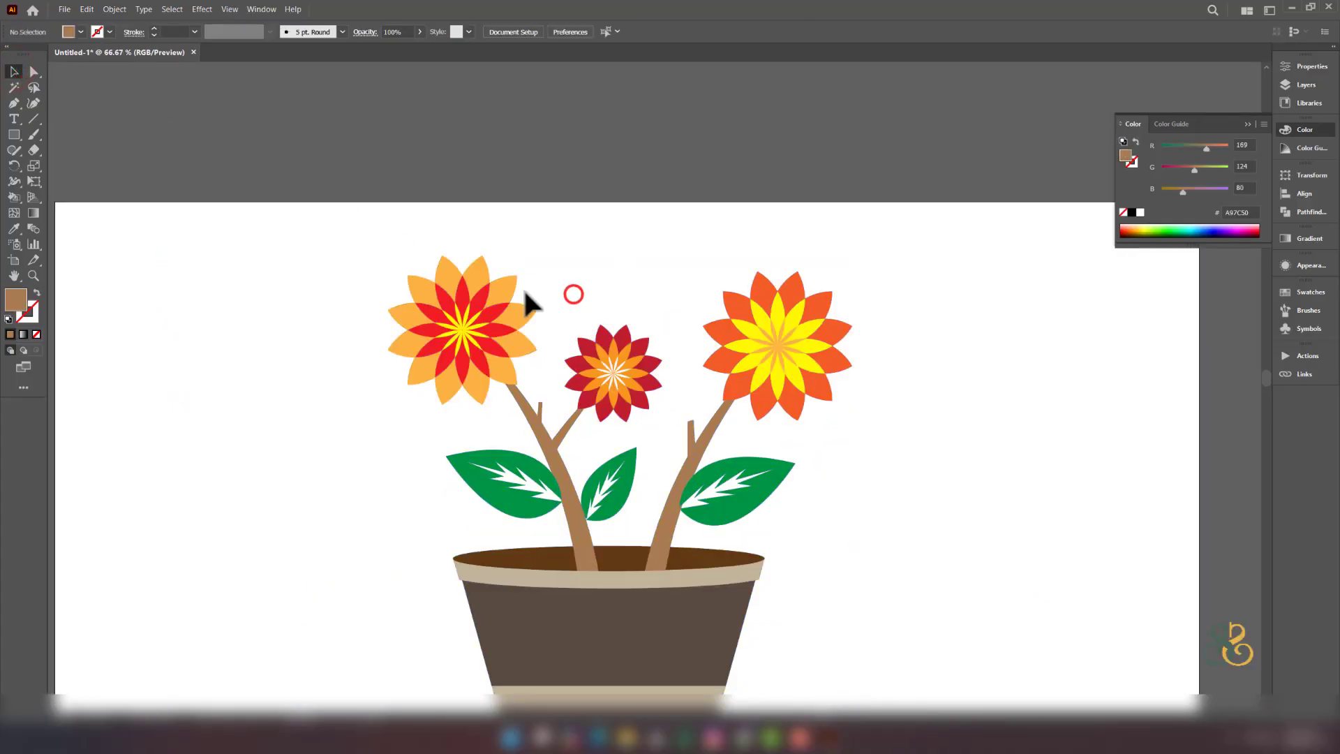
{"action": "left_click", "coordinate": [514, 294]}
{"action": "right_click", "coordinate": [508, 289]}
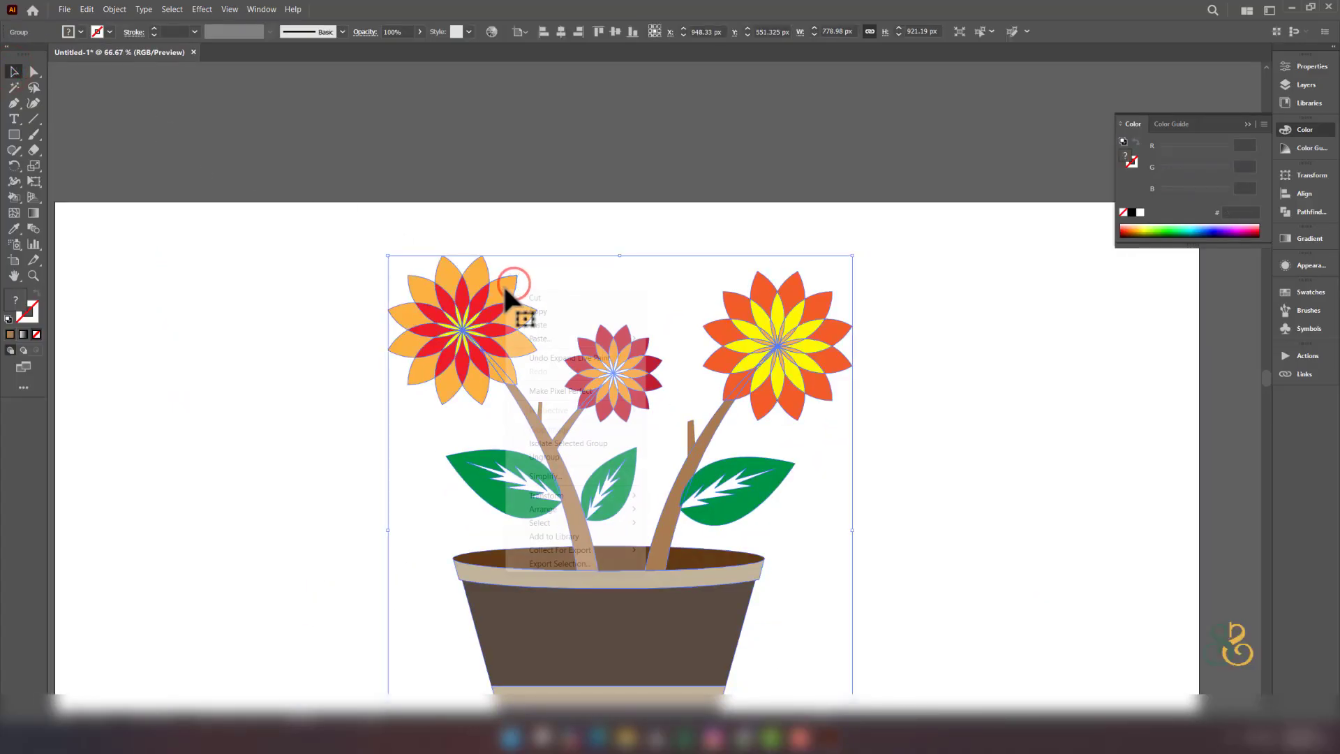
{"action": "left_click", "coordinate": [559, 458]}
{"action": "left_click", "coordinate": [552, 231]}
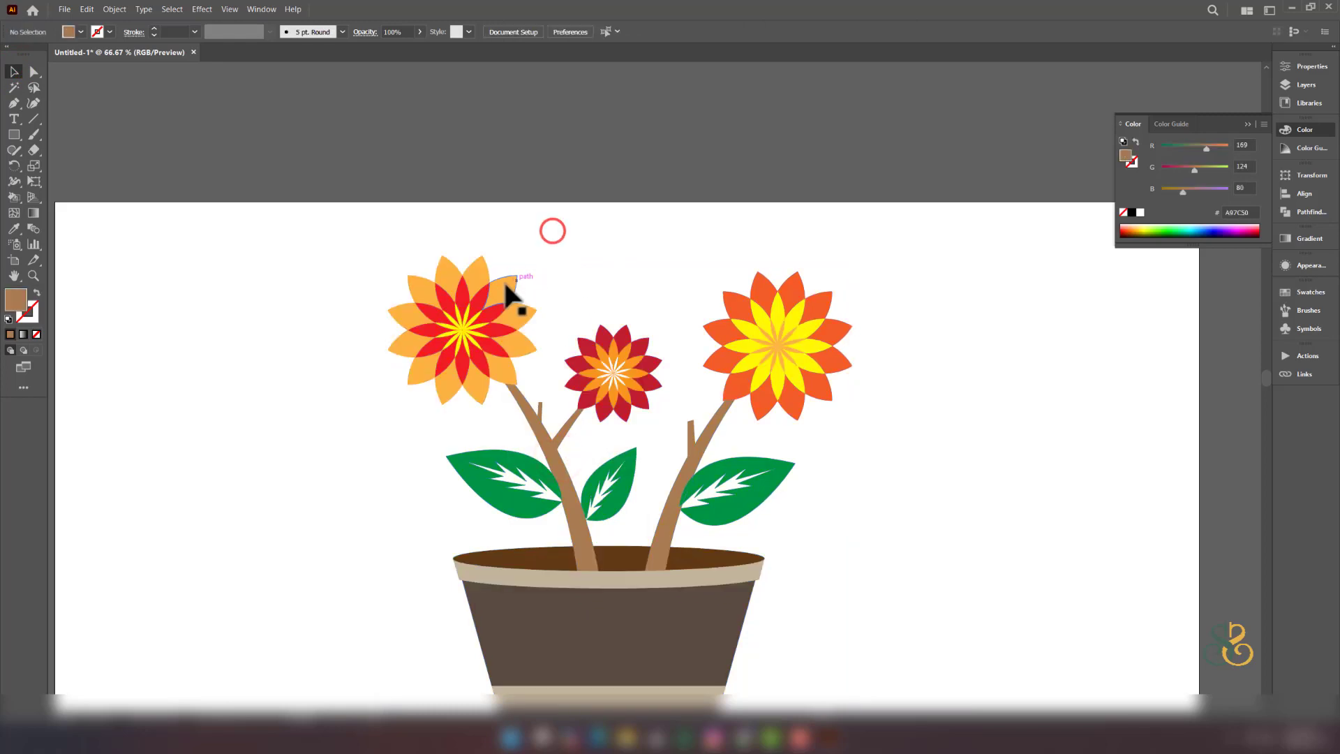
{"action": "left_click_drag", "start_coordinate": [505, 283], "coordinate": [486, 239]}
{"action": "key", "text": "ctrl+z"}
{"action": "key", "text": "ctrl+z"}
{"action": "key", "text": "ctrl+z"}
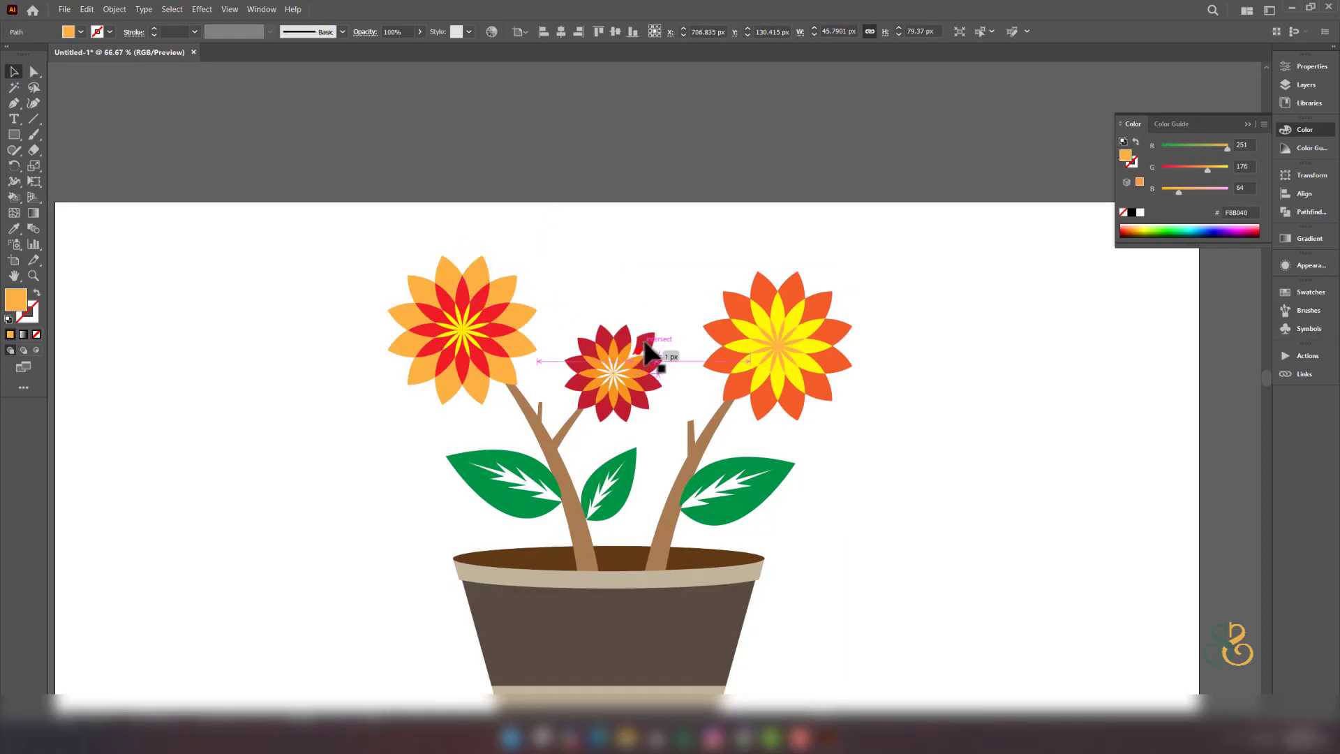
{"action": "left_click_drag", "start_coordinate": [646, 359], "coordinate": [650, 508]}
{"action": "key", "text": "ctrl+z"}
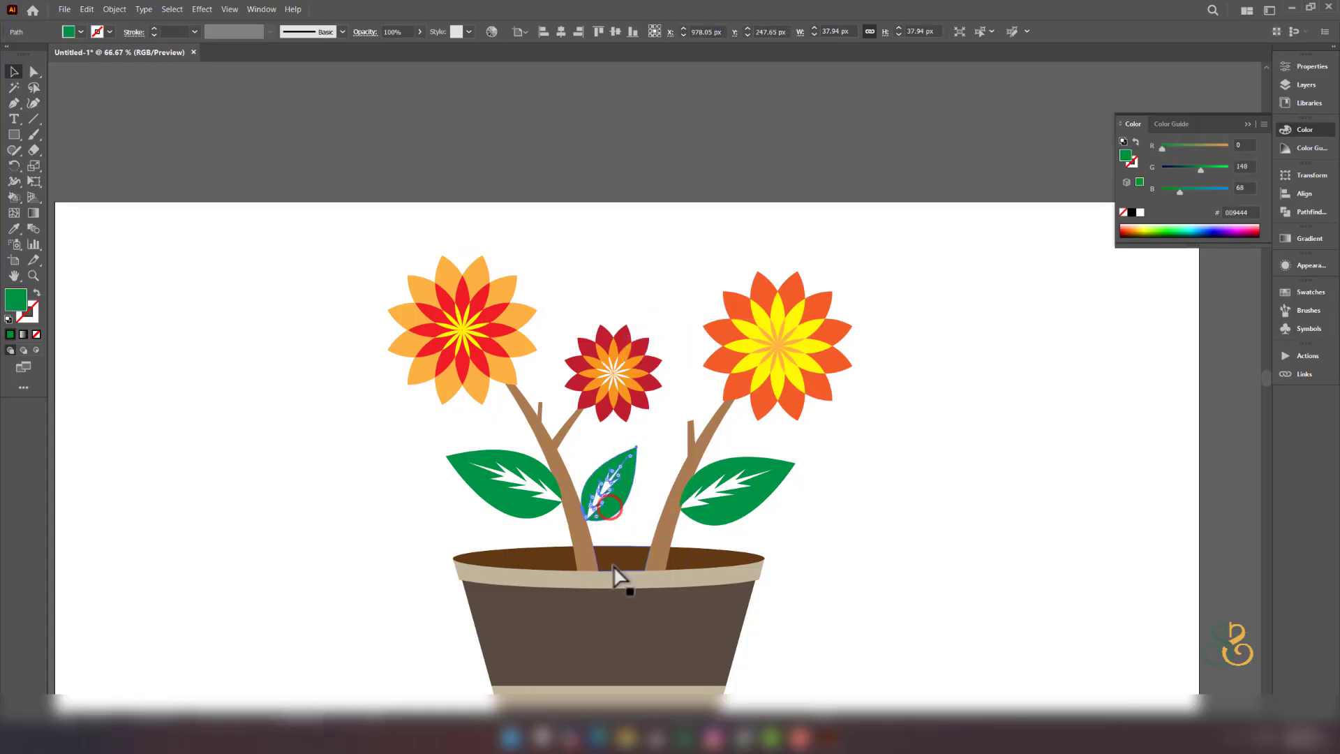
{"action": "left_click_drag", "start_coordinate": [614, 566], "coordinate": [769, 539]}
{"action": "key", "text": "ctrl+z"}
{"action": "key", "text": "ctrl+z"}
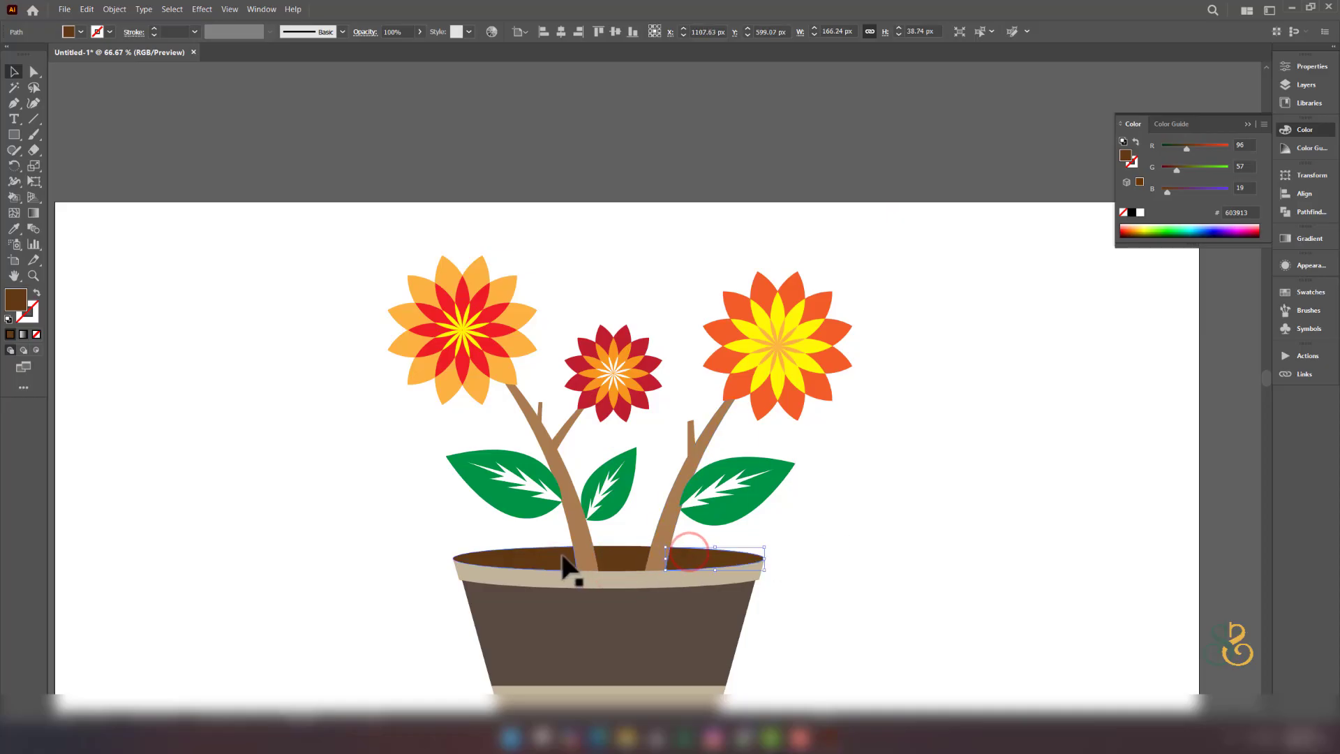
{"action": "left_click_drag", "start_coordinate": [554, 553], "coordinate": [464, 533]}
{"action": "key", "text": "ctrl+z"}
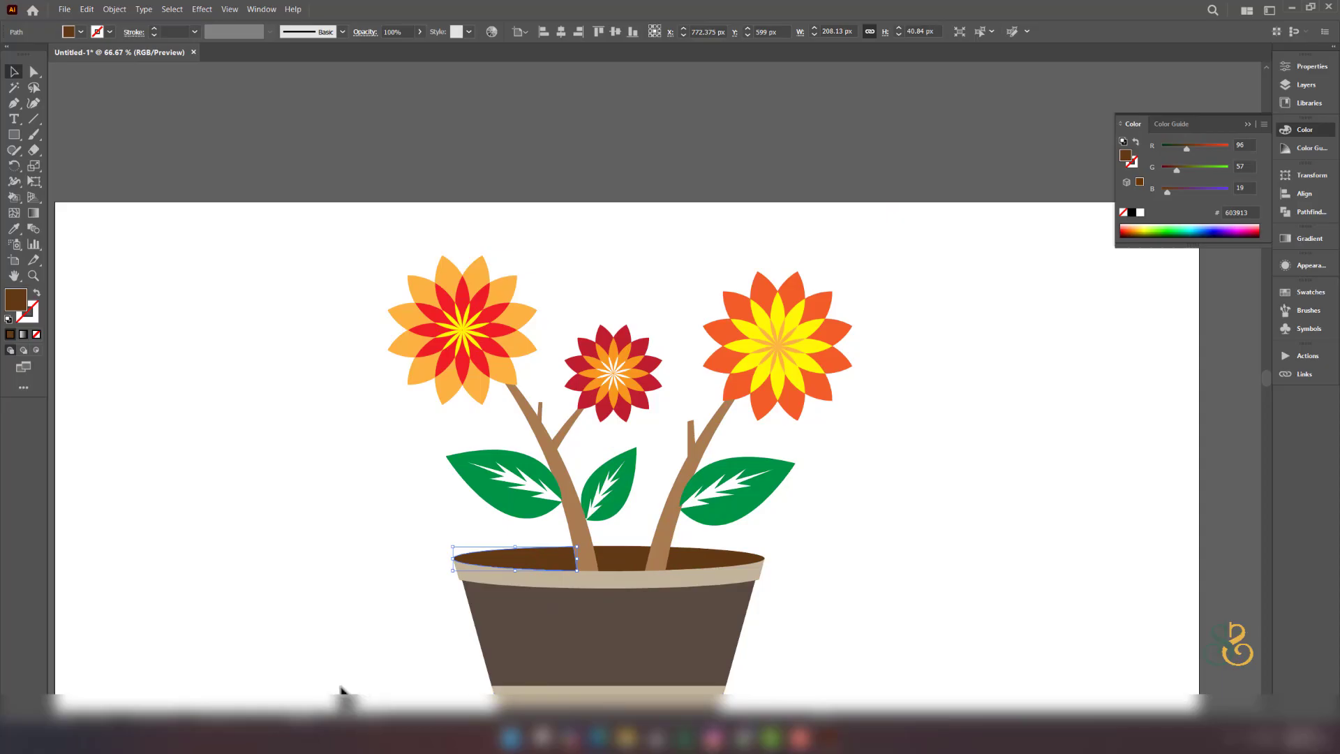
{"action": "left_click_drag", "start_coordinate": [279, 734], "coordinate": [301, 726]}
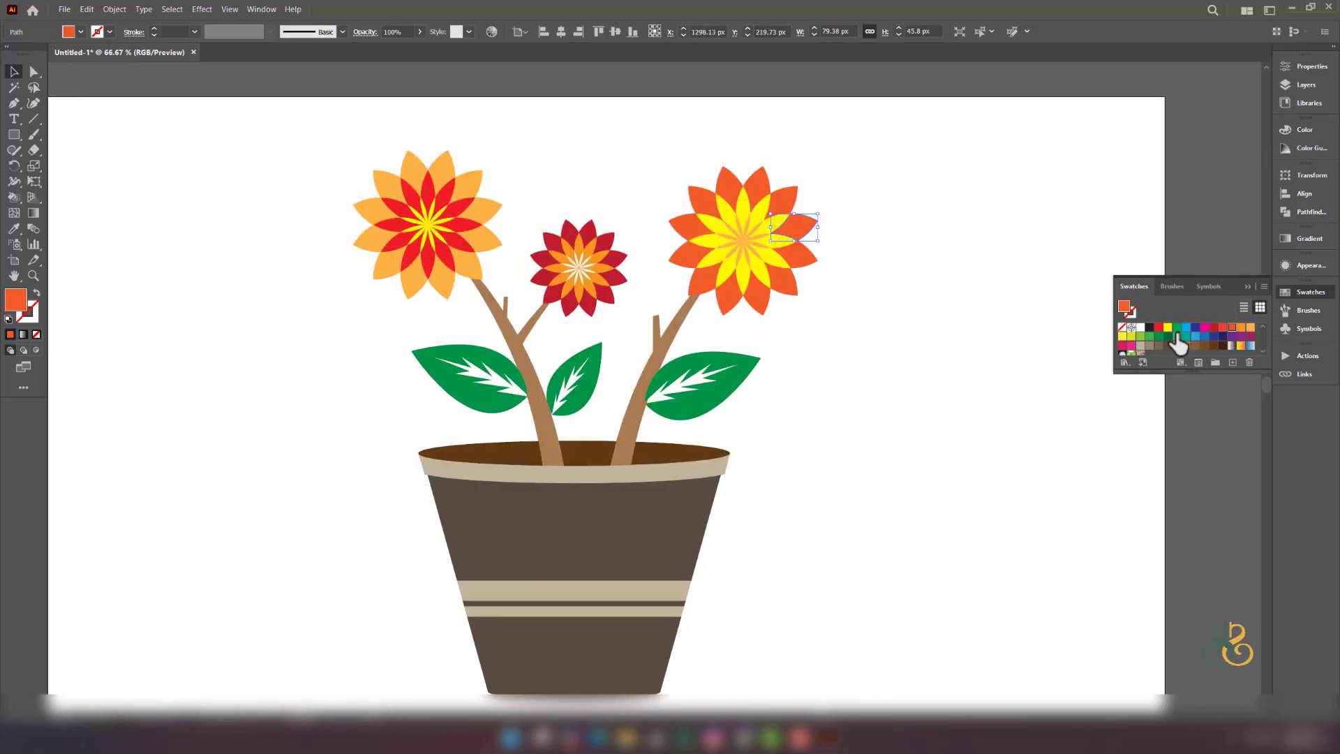
- Colour two of the right flower's petals green and blue
{"action": "left_click", "coordinate": [1131, 338]}
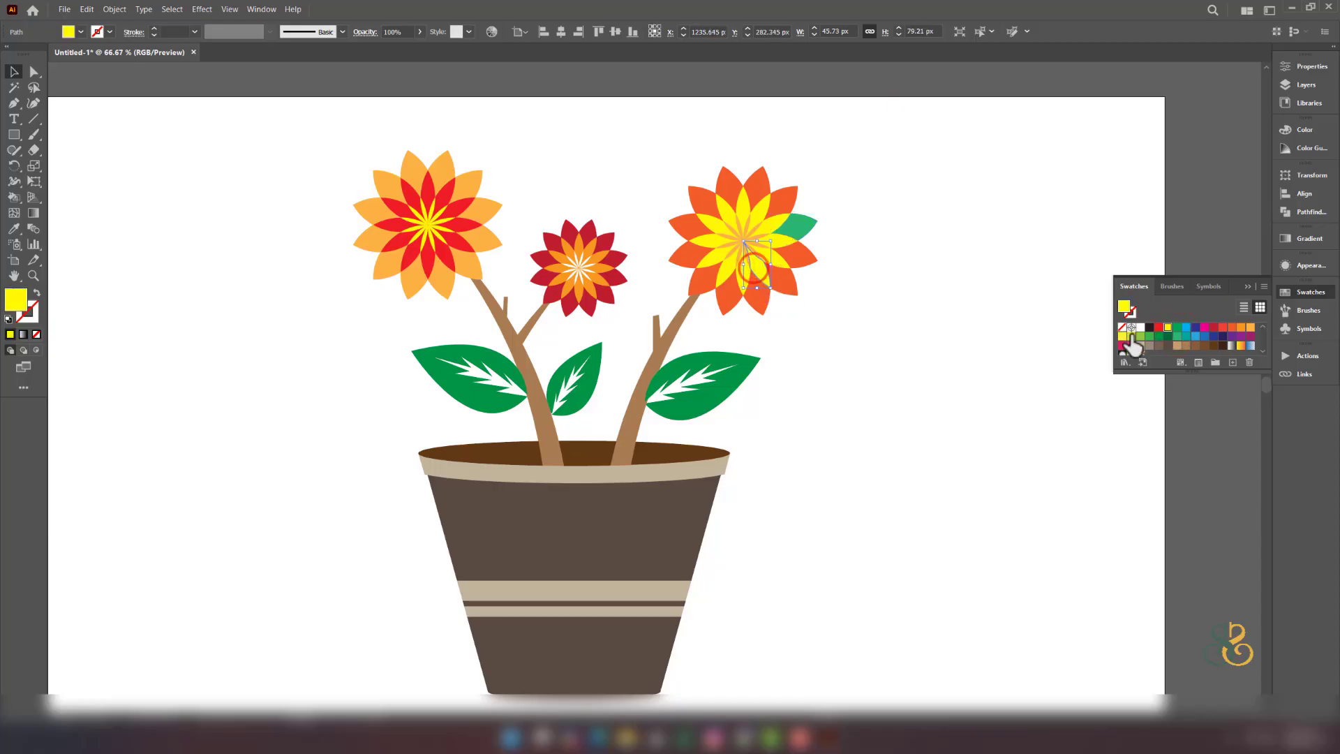
{"action": "left_click", "coordinate": [1194, 337]}
{"action": "left_click", "coordinate": [946, 363]}
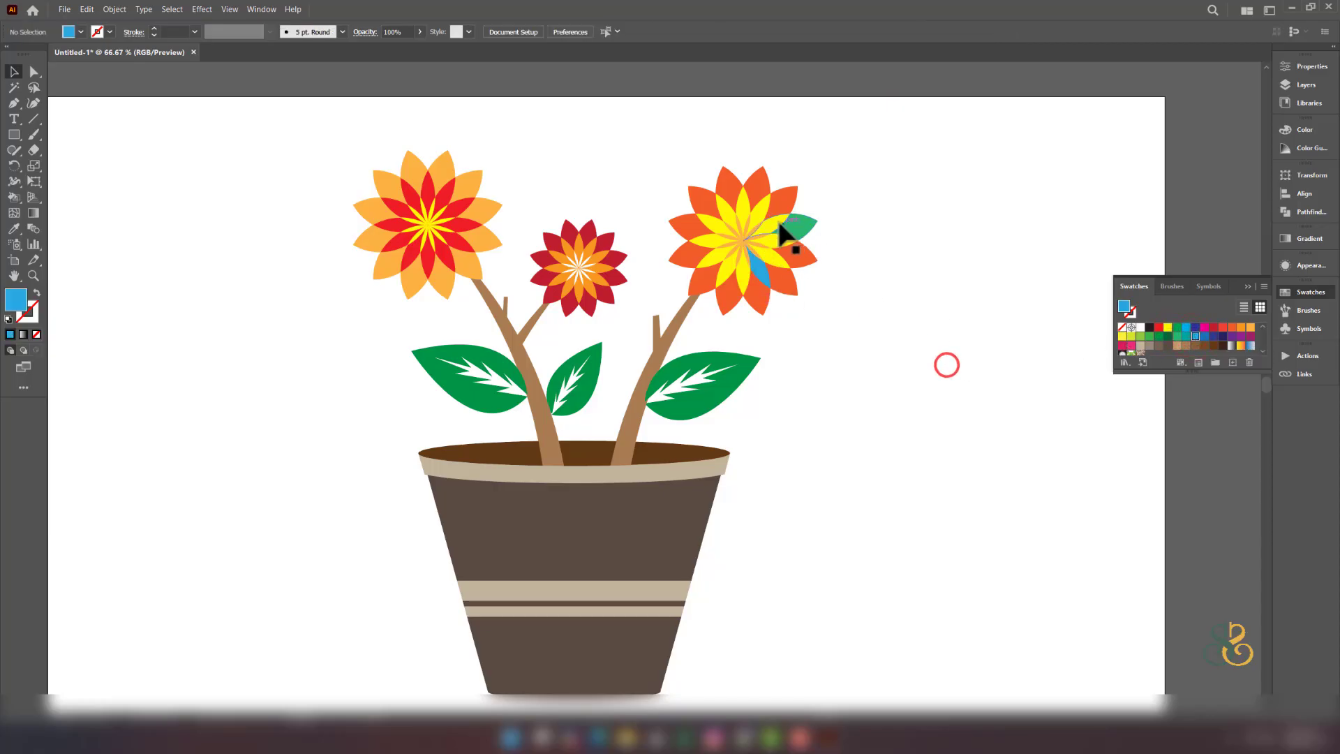
- Recolour the left and right leaves light green and the middle leaf a brighter green
{"action": "left_click", "coordinate": [479, 354]}
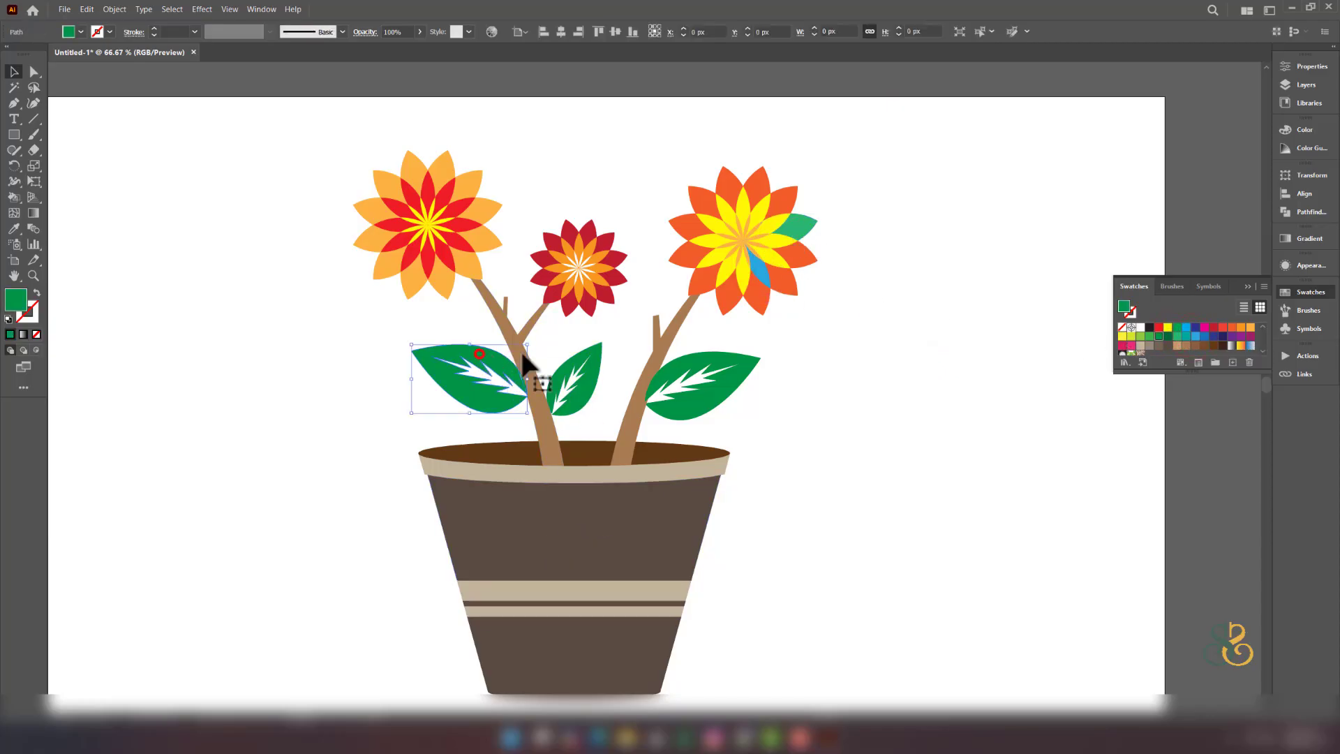
{"action": "left_click", "coordinate": [1141, 336]}
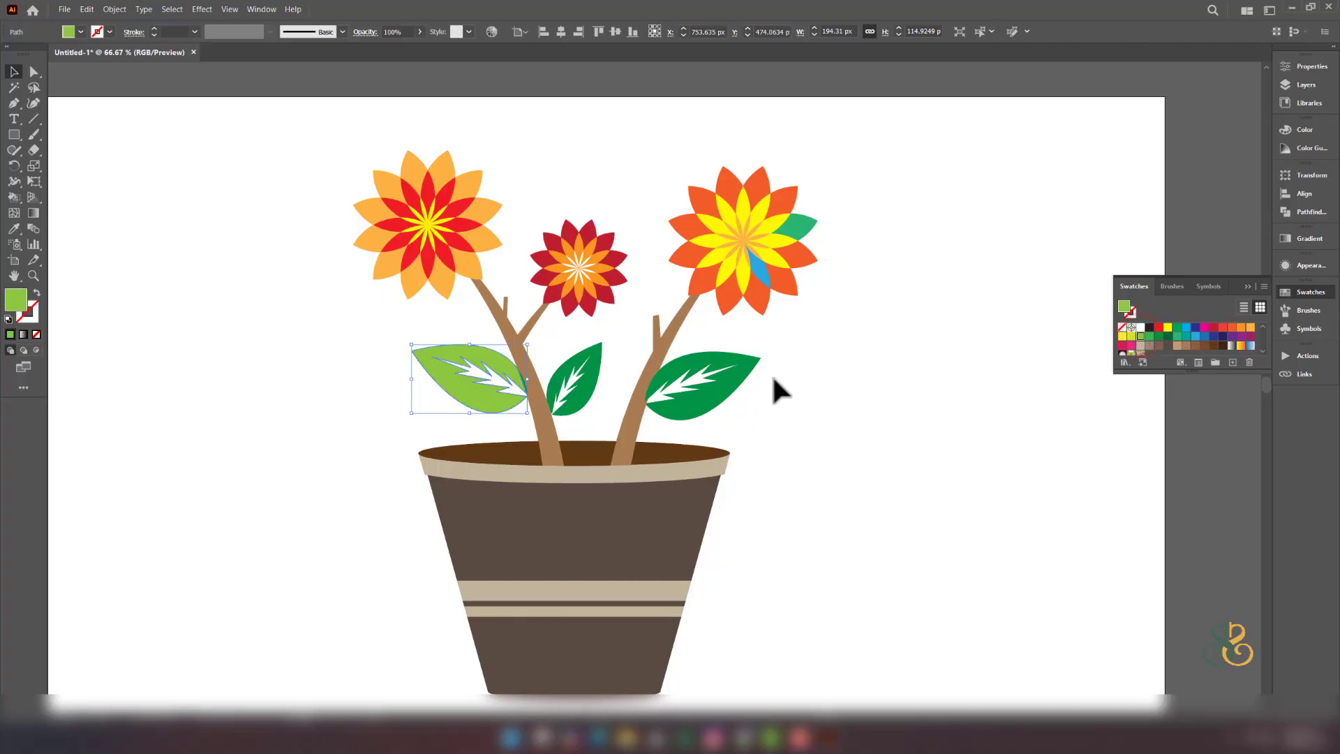
{"action": "left_click", "coordinate": [742, 377]}
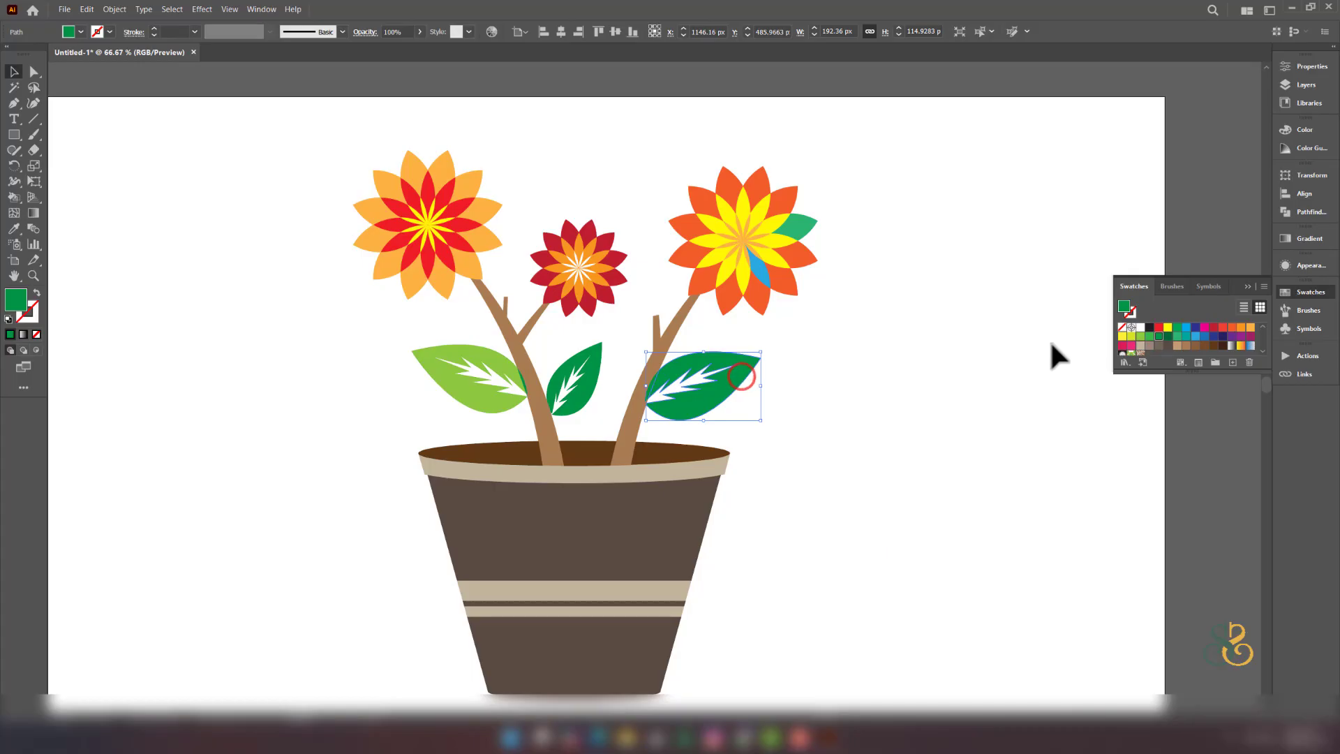
{"action": "left_click", "coordinate": [1141, 337]}
{"action": "left_click", "coordinate": [582, 369]}
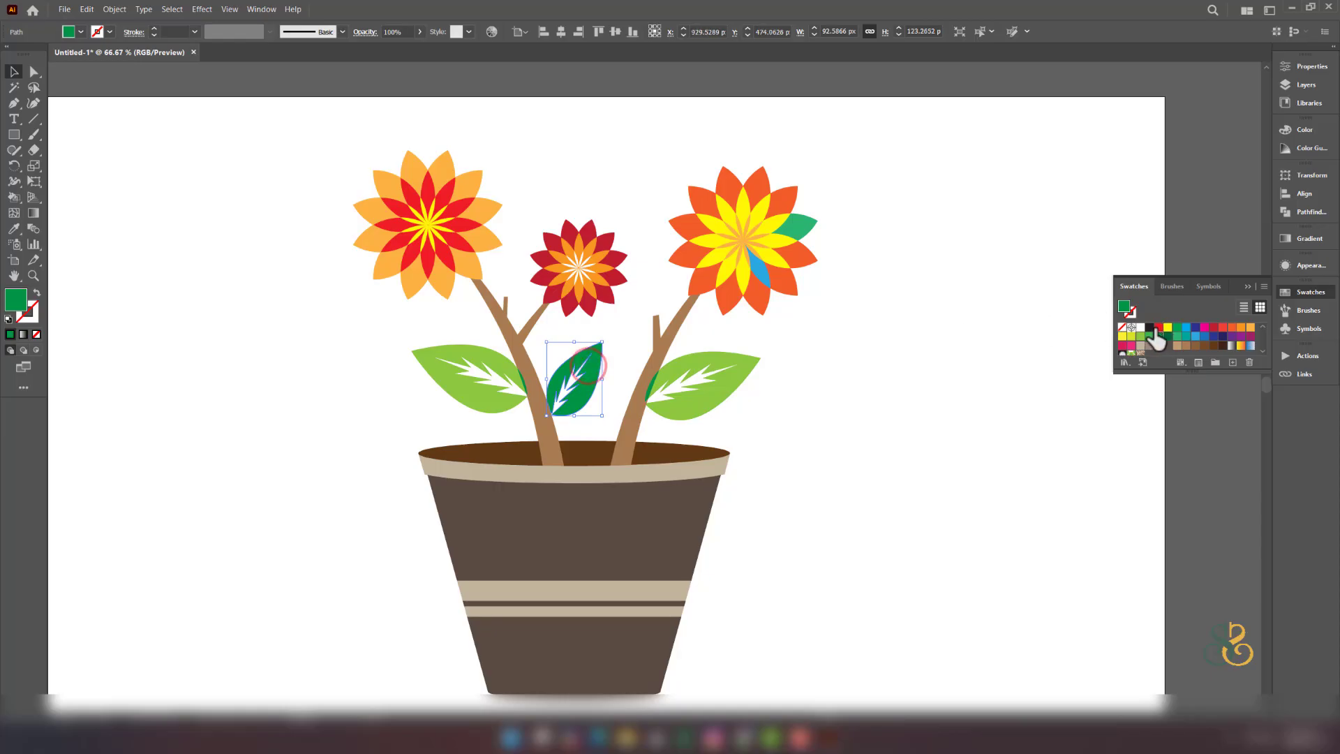
{"action": "left_click", "coordinate": [1149, 337]}
{"action": "left_click", "coordinate": [905, 464]}
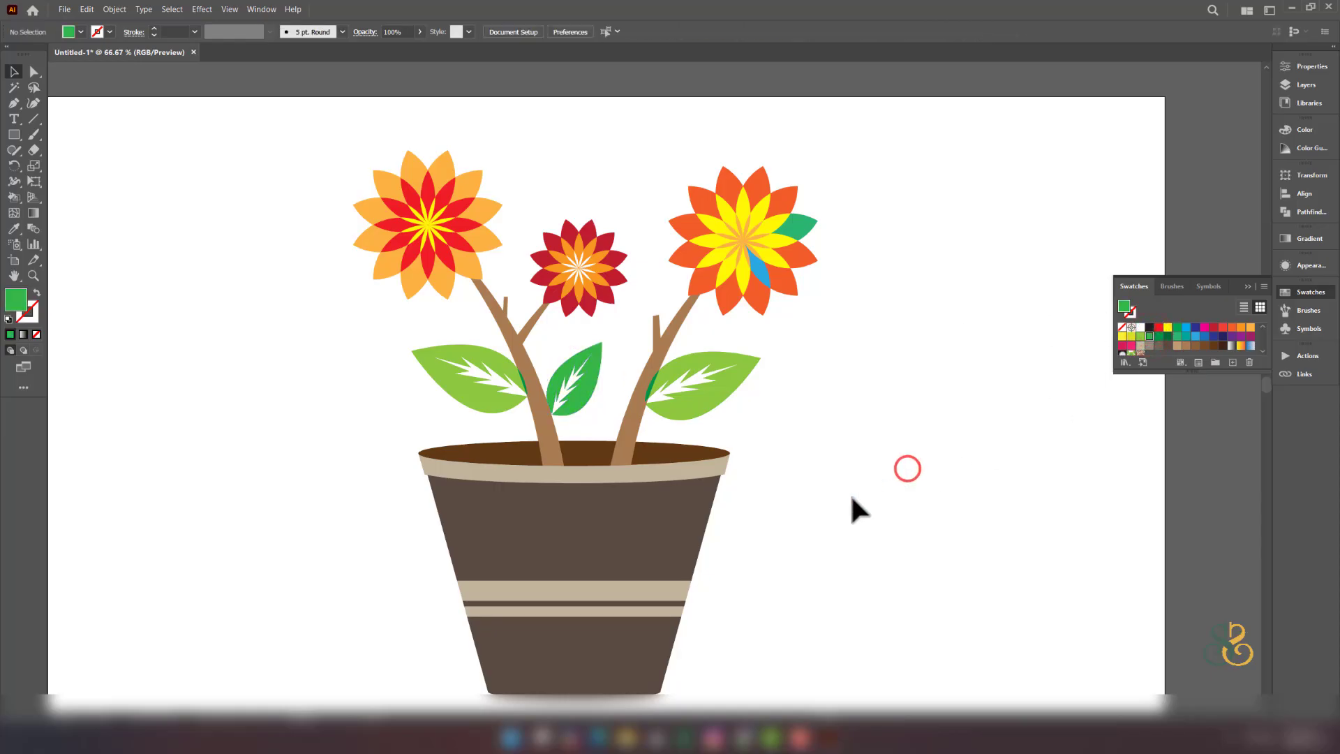